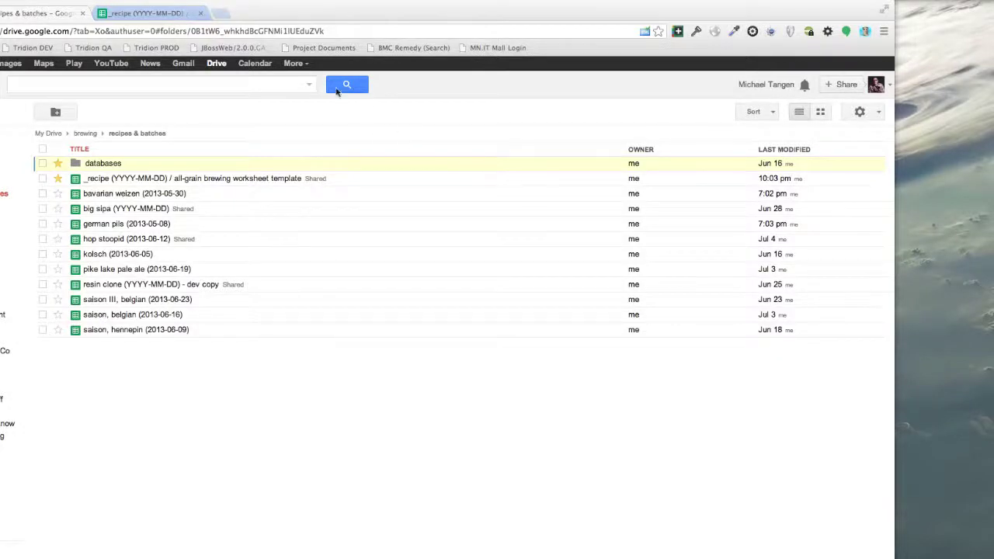
Look over the brewing worksheet template, including the About sheet's Last updated date
click(160, 14)
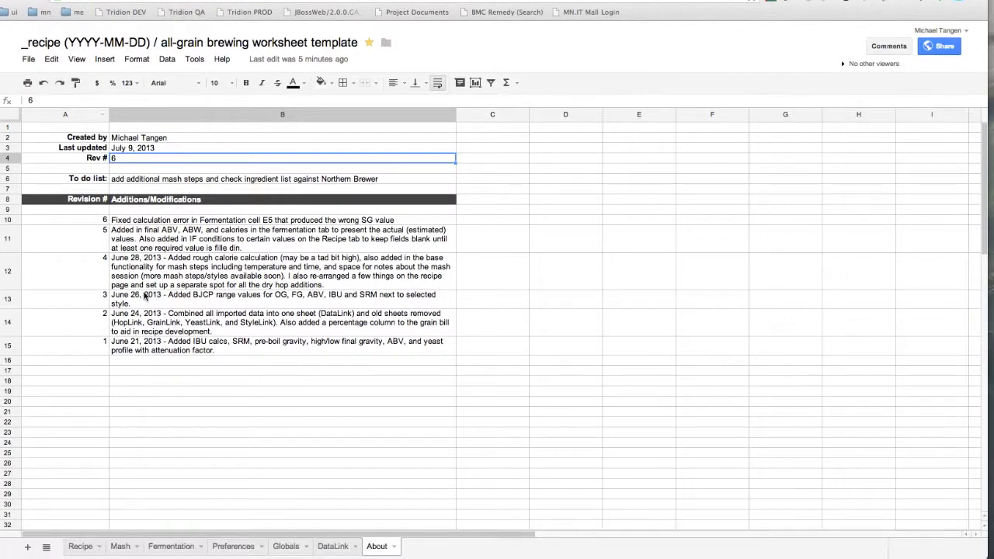
click(82, 546)
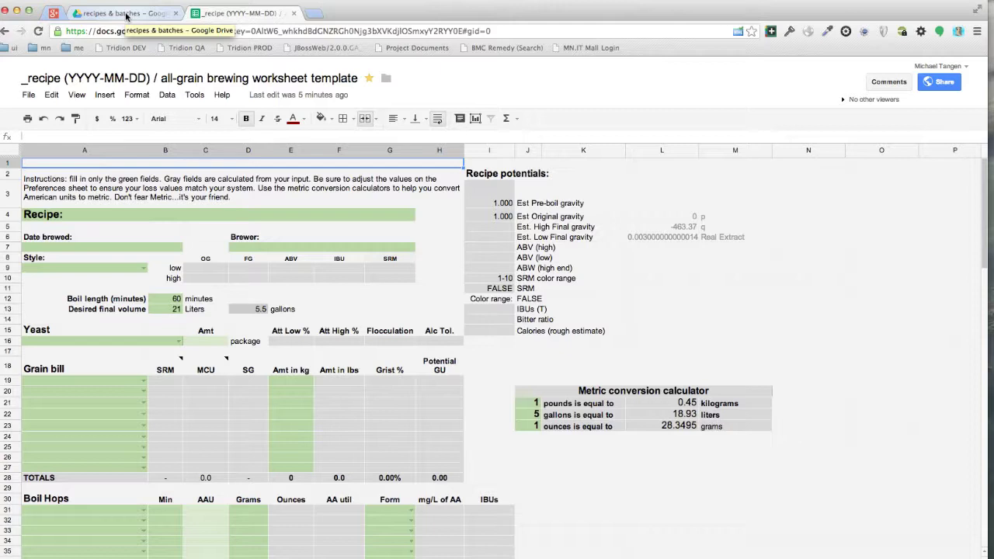
click(103, 14)
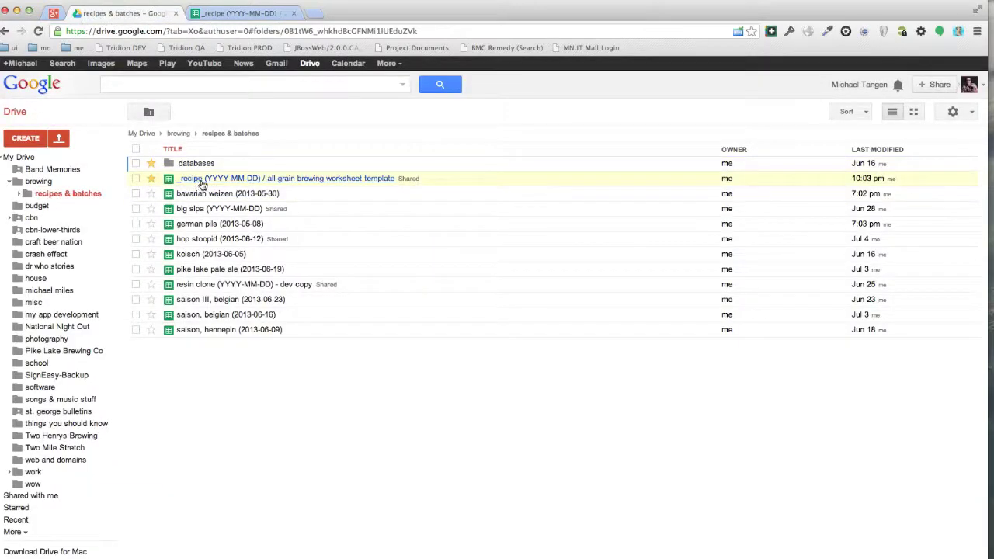
click(256, 14)
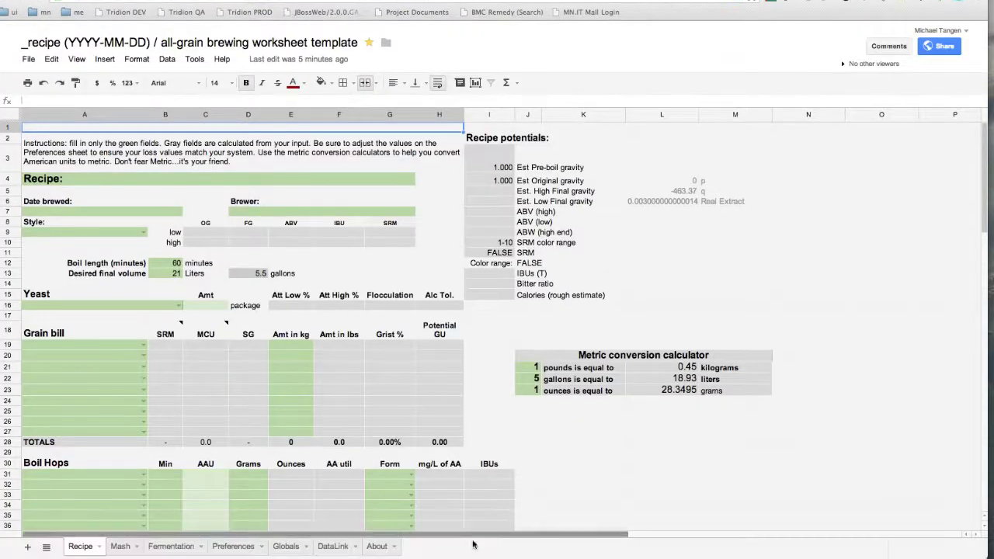
click(377, 547)
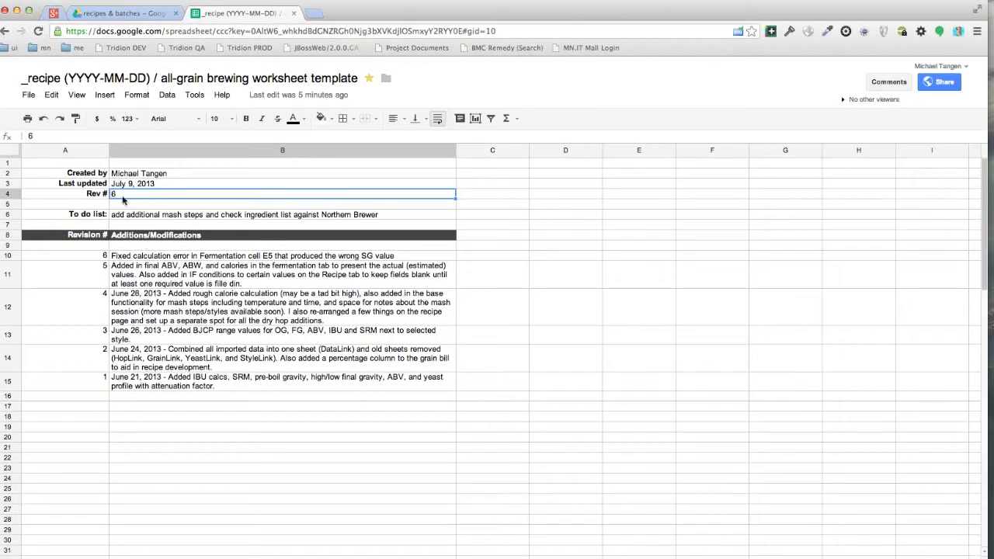
click(117, 197)
click(161, 186)
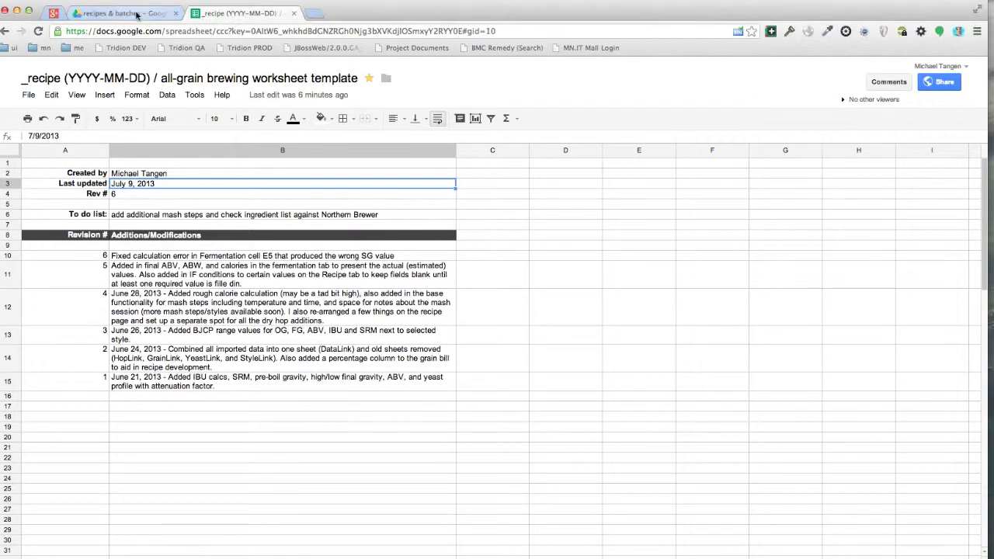
click(137, 14)
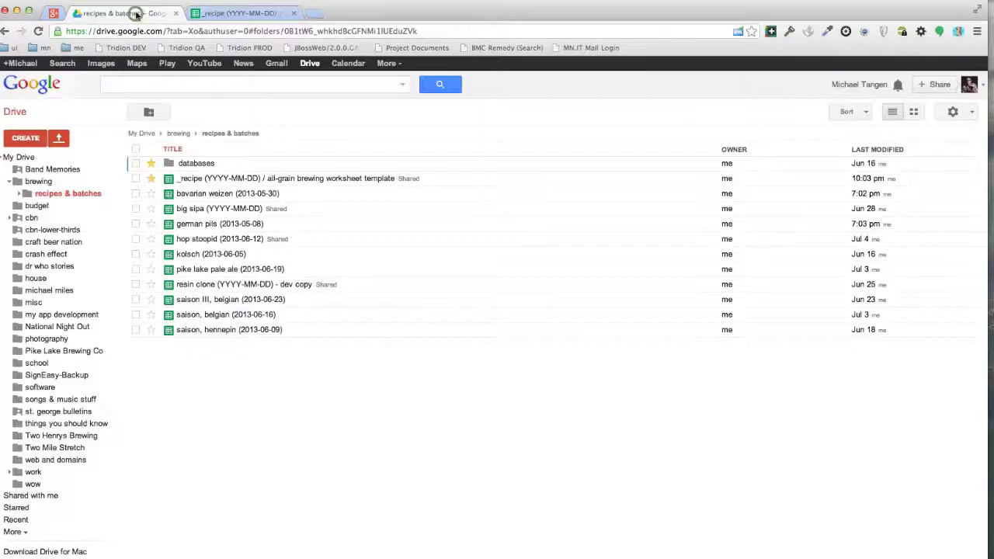
Make a copy of the _recipe template file and open the new copy
right_click(212, 179)
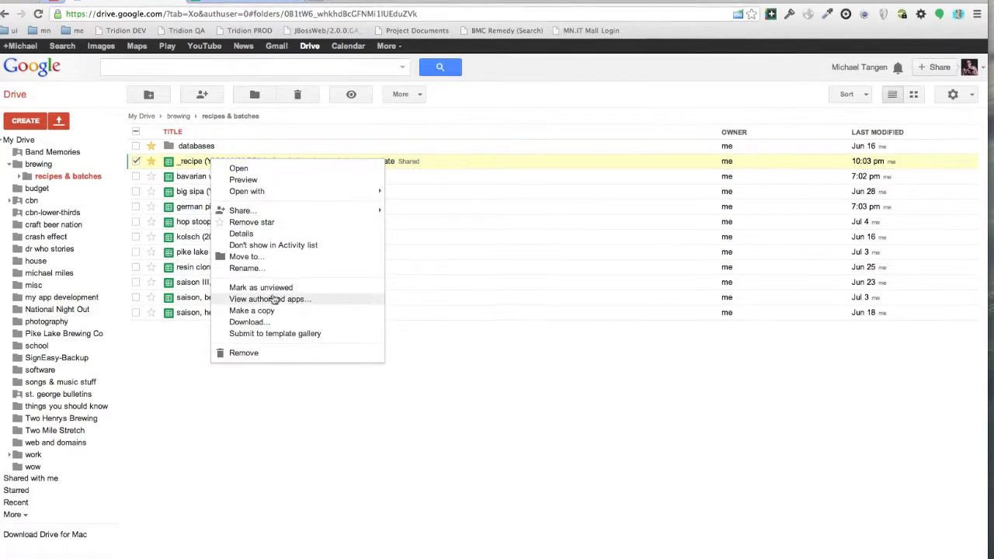
click(273, 292)
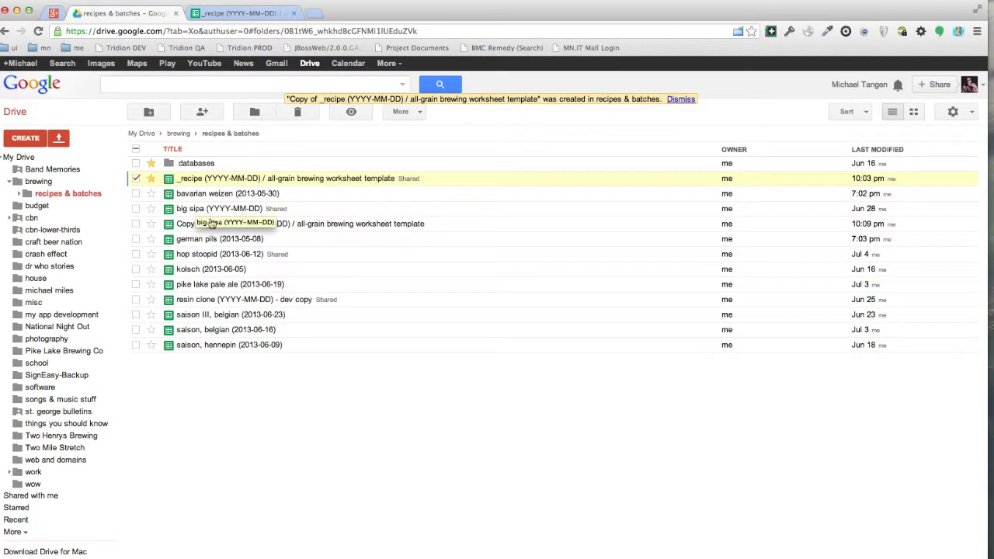
click(210, 224)
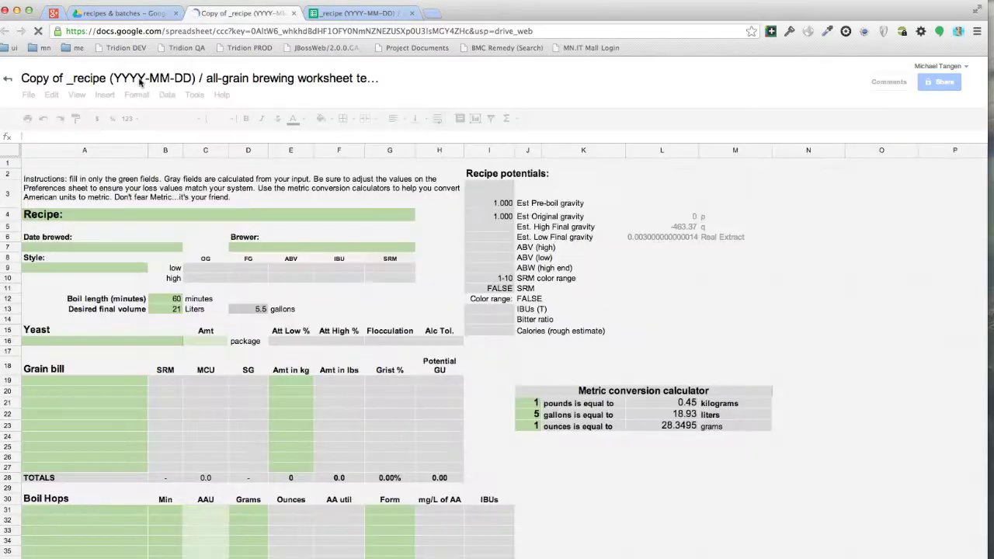
Replace the copied spreadsheet's default name with 'saison (2013-07-09)'
click(102, 78)
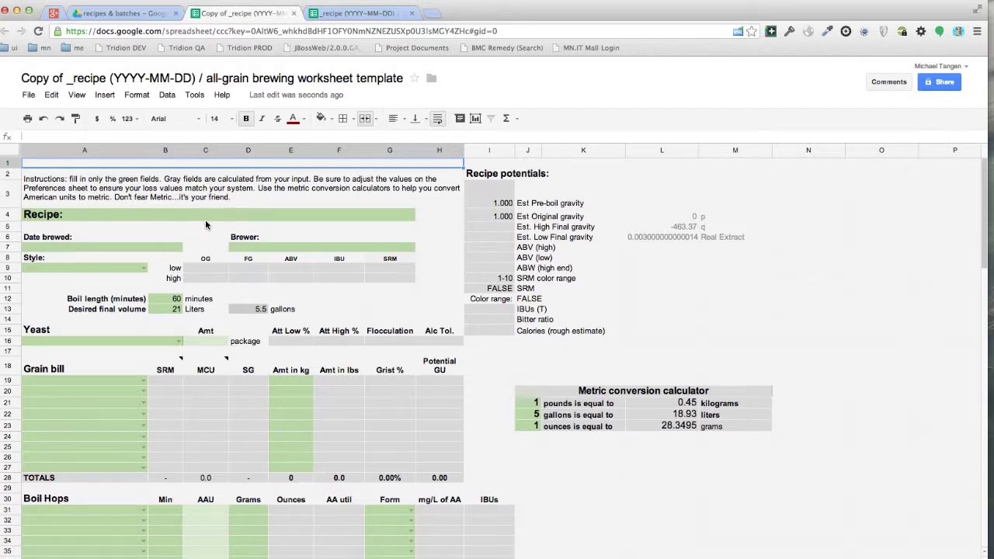
click(87, 79)
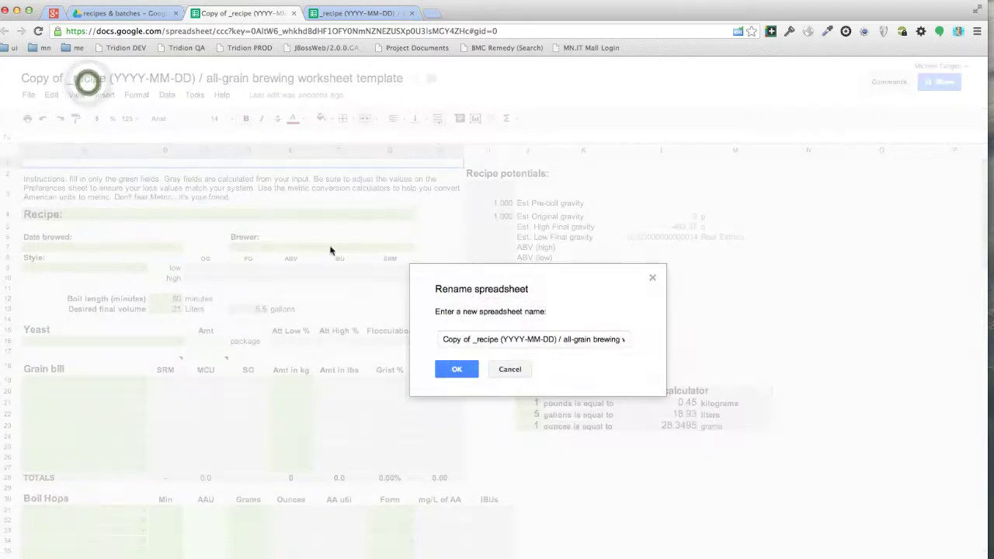
triple_click(458, 339)
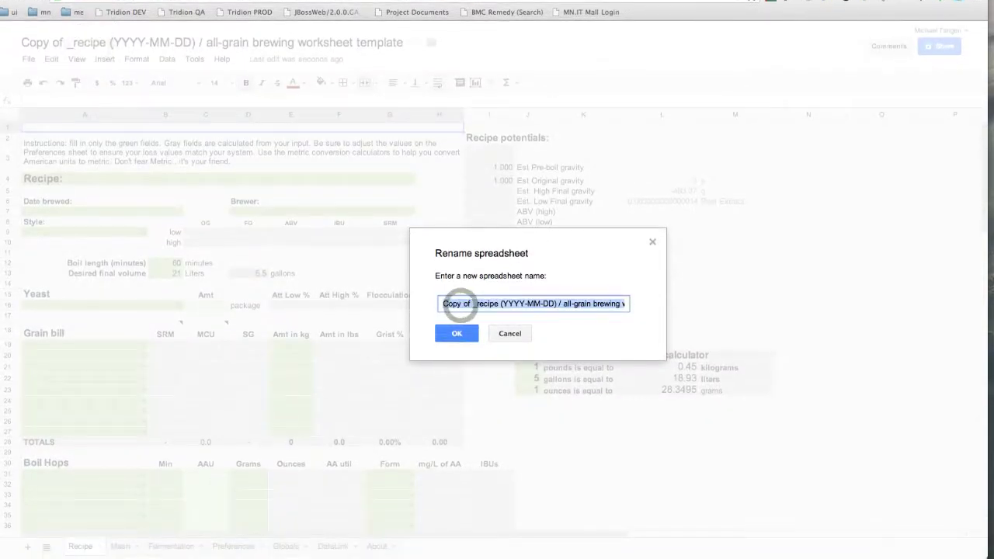
text(saison)
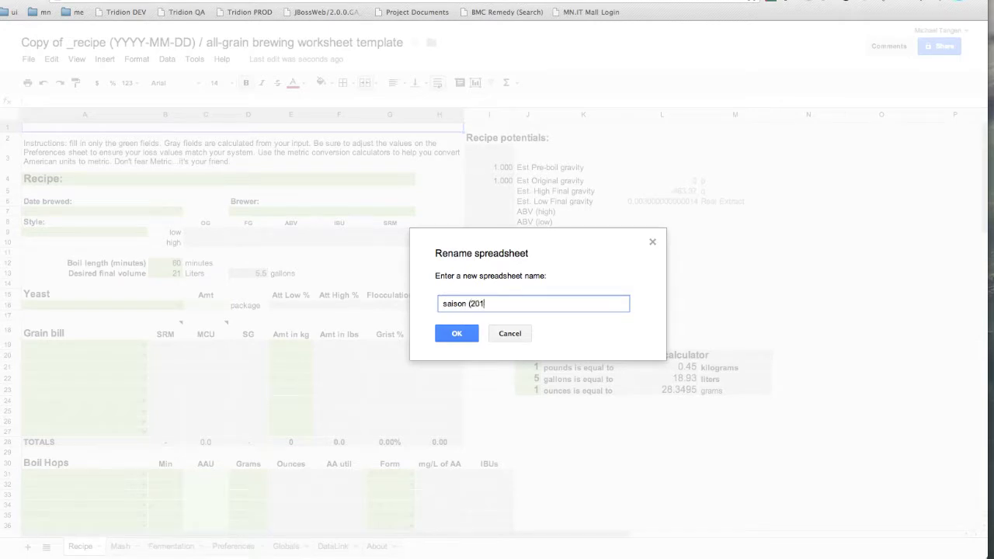
text((2013-07-09)
key(Return)
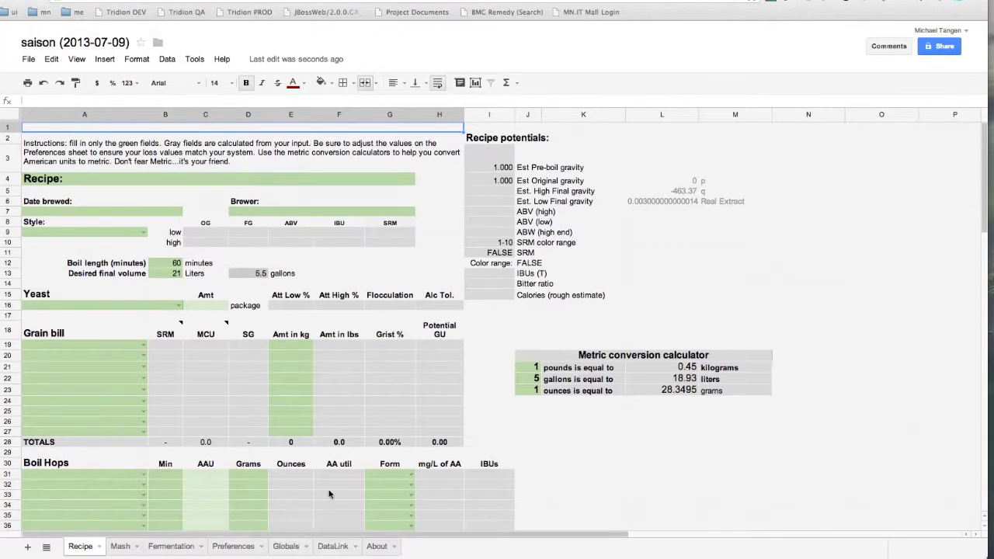
Browse the DataLink sheet's ingredient, hop, yeast, style and mash-step columns
click(333, 546)
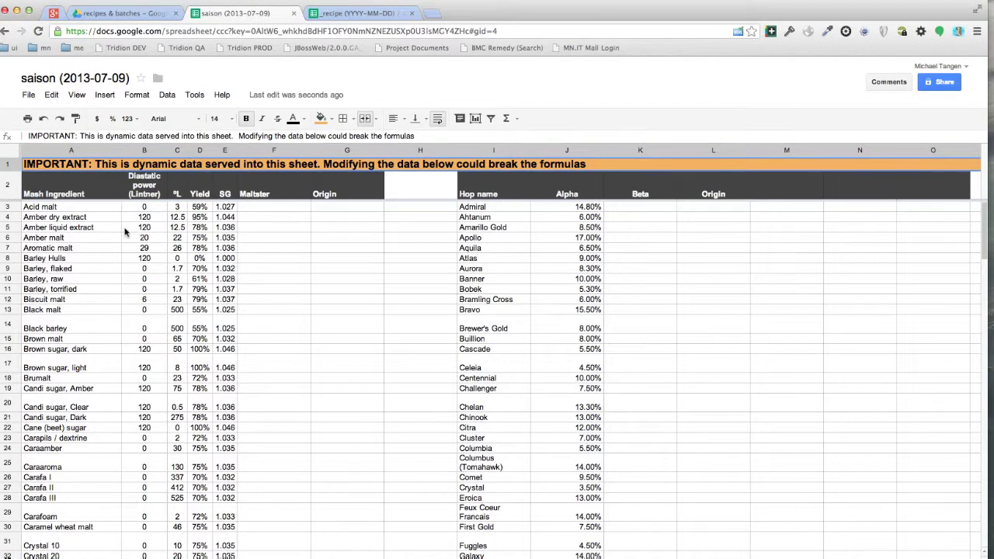
scroll(128, 233, right, 10)
scroll(153, 241, left, 10)
scroll(70, 229, right, 5)
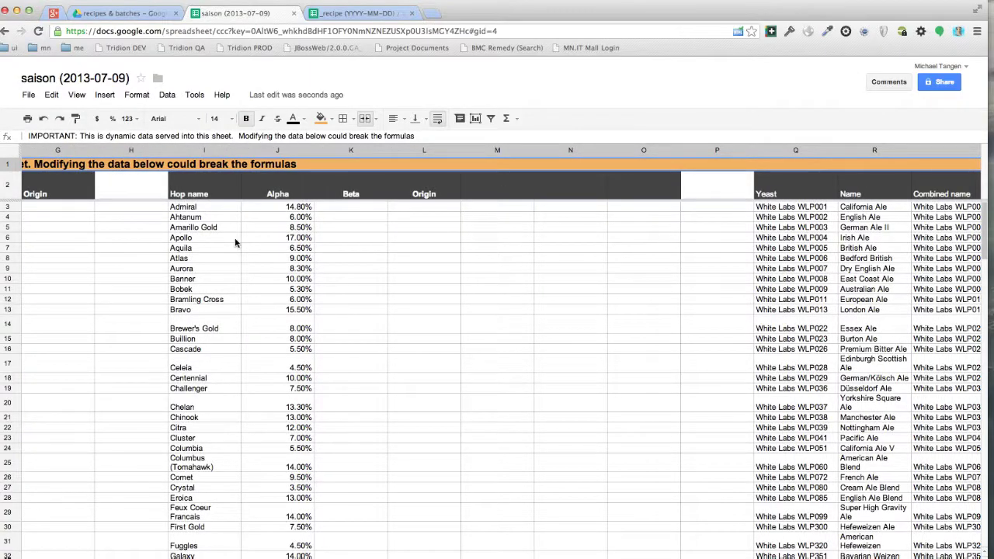
scroll(237, 244, right, 10)
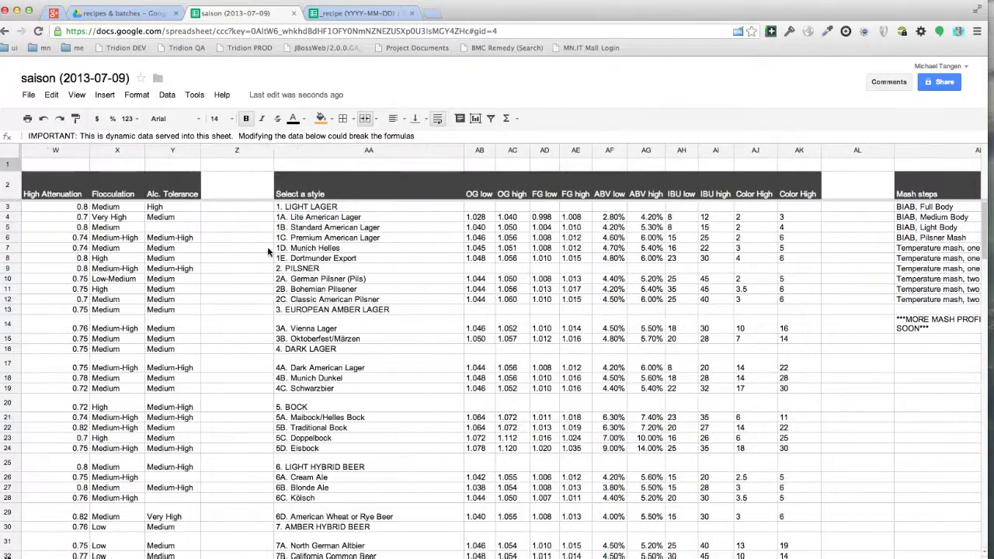
scroll(267, 246, right, 5)
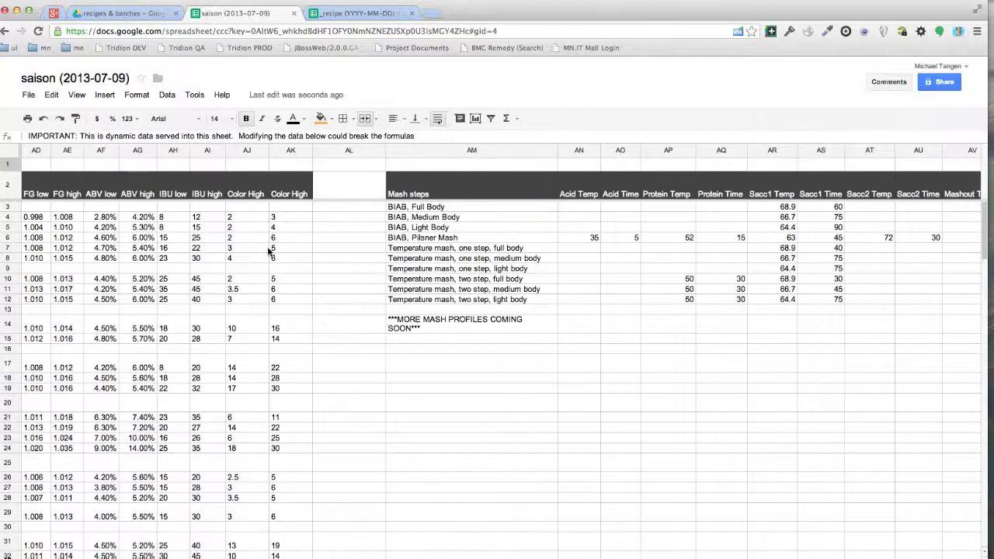
scroll(268, 251, right, 1)
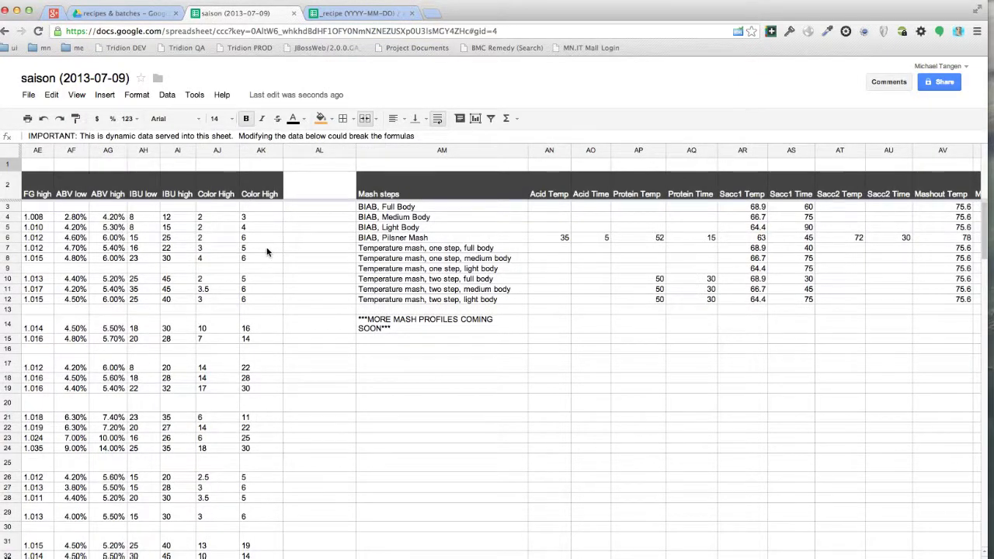
scroll(267, 251, left, 15)
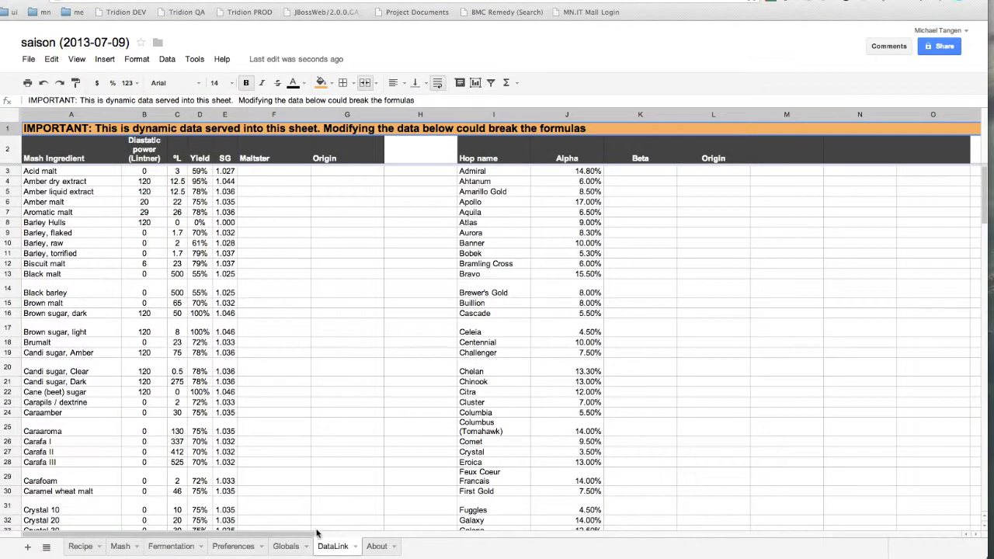
Inspect the Globals sheet's 10% evaporation rate entry in B2
click(84, 545)
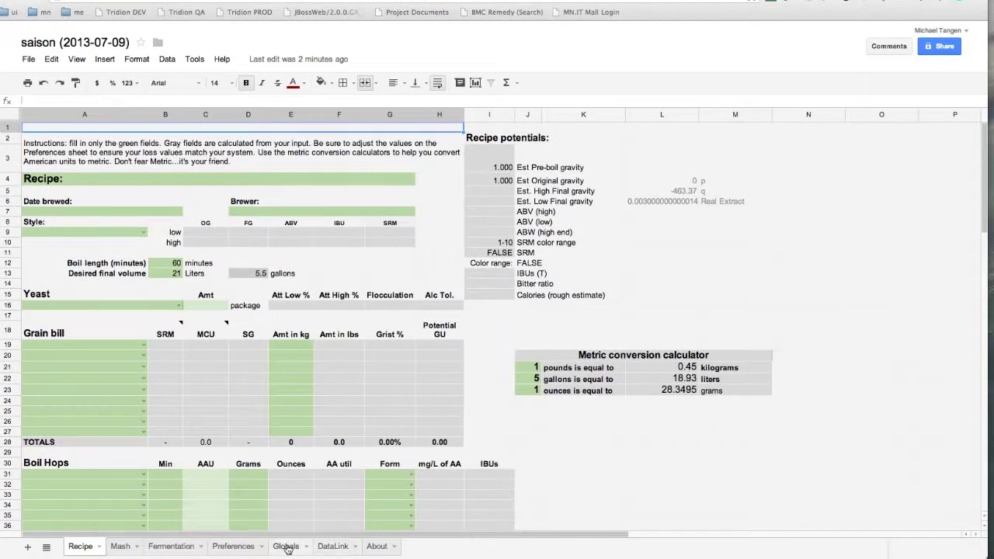
click(286, 546)
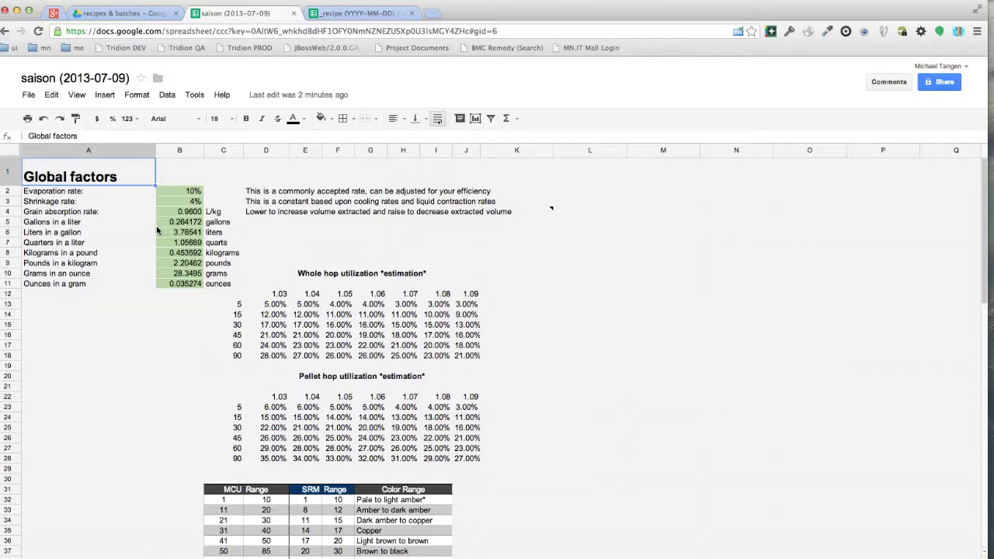
click(188, 194)
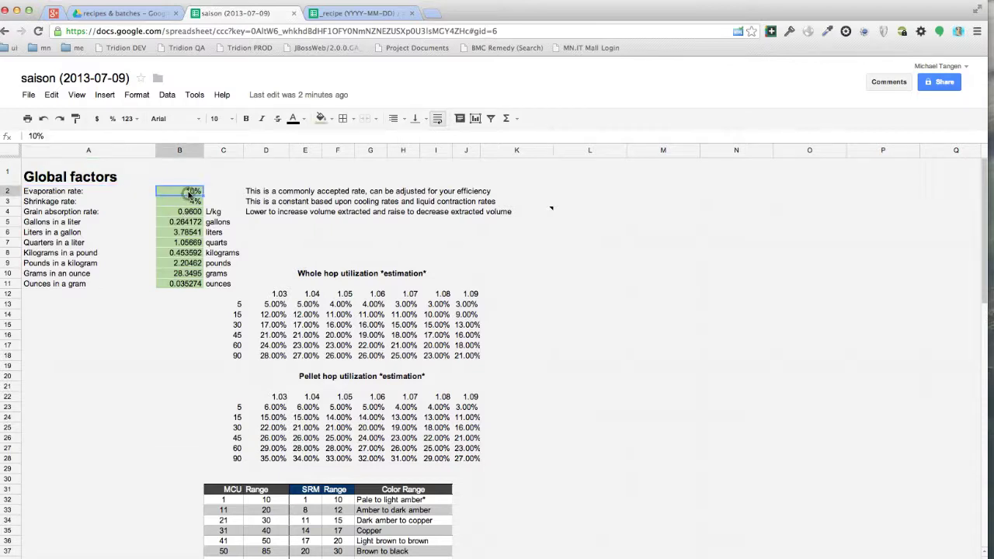
click(79, 191)
click(169, 193)
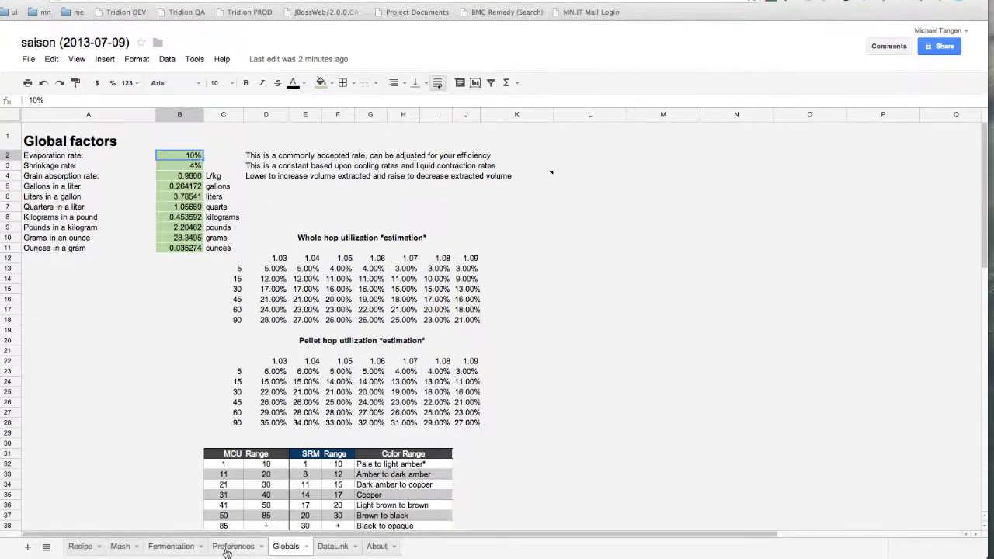
Review Preferences: 13%, 13%, 15% losses, 2.95 water-to-grain ratio, 90% efficiency
click(223, 548)
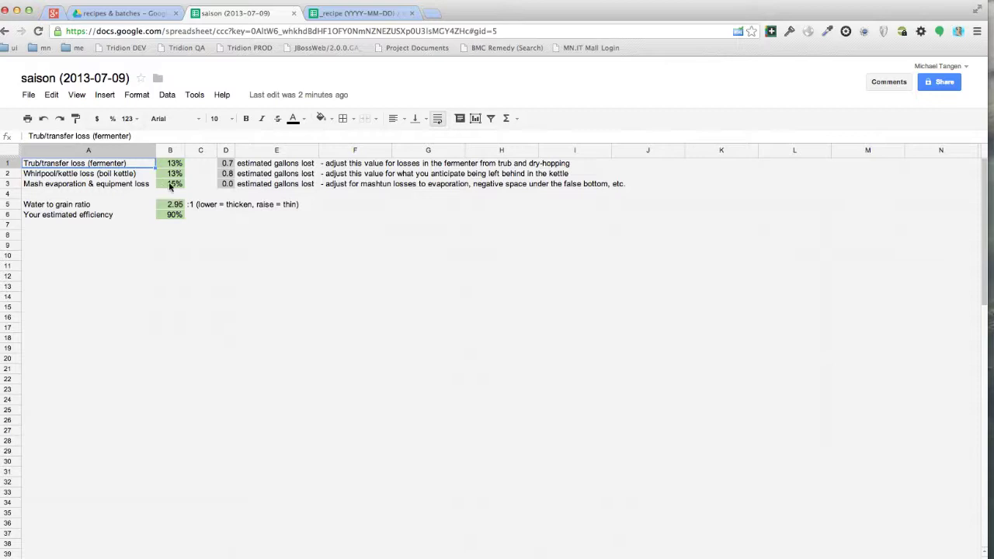
click(84, 205)
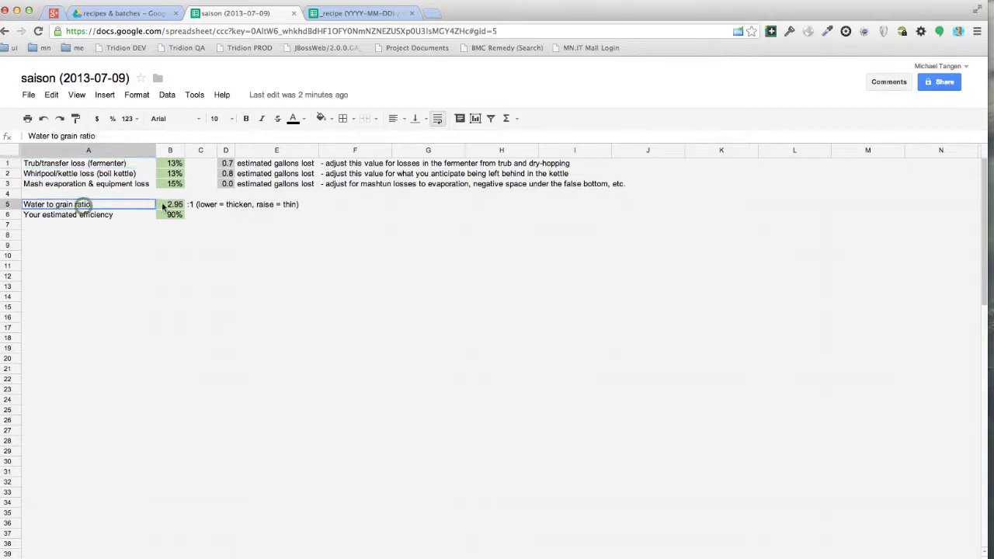
click(136, 215)
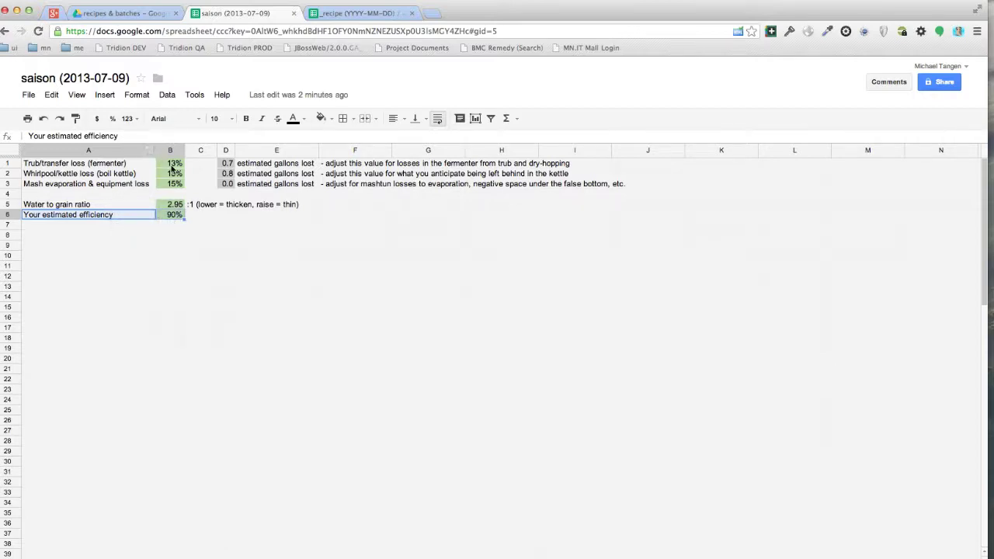
drag(137, 164, 134, 184)
click(122, 166)
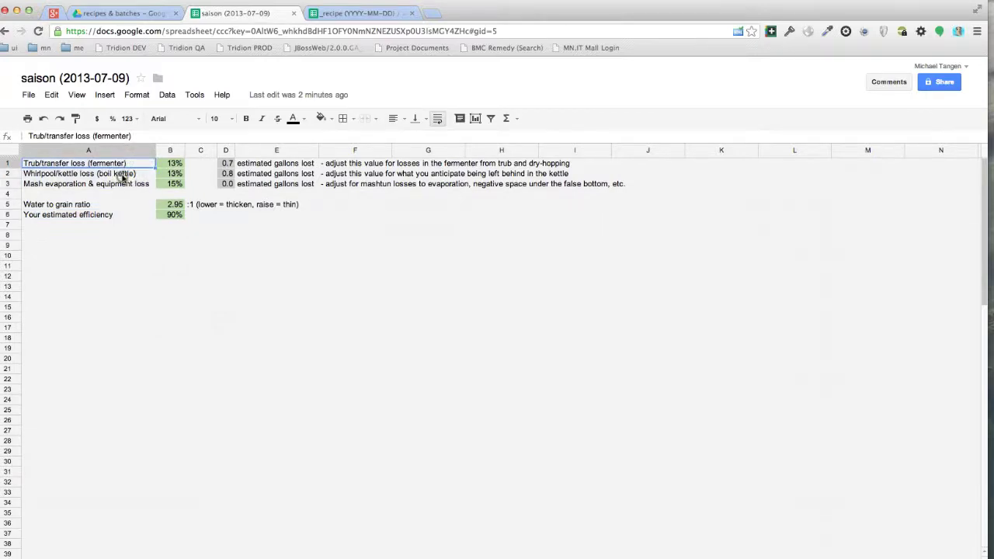
click(122, 176)
click(126, 186)
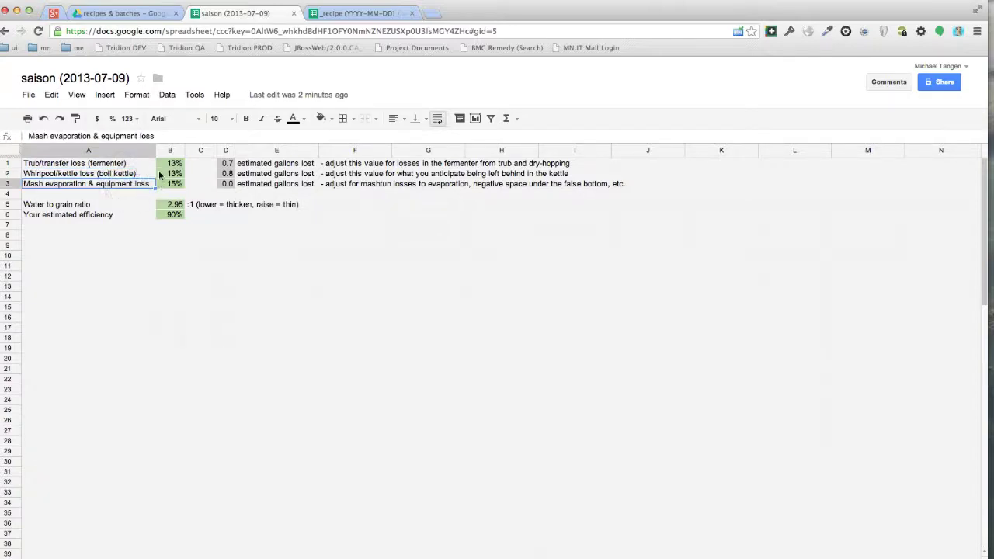
drag(172, 167, 191, 180)
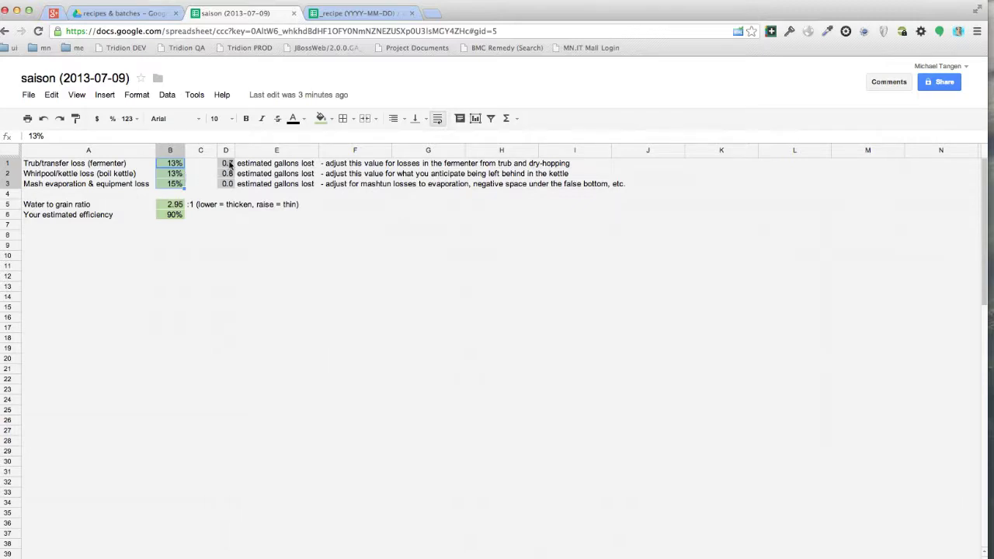
drag(226, 164, 244, 185)
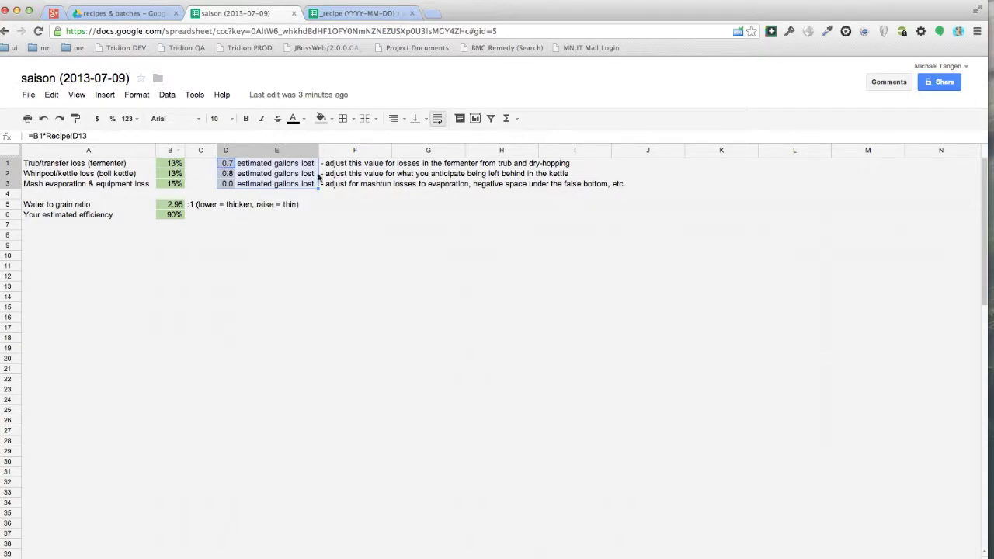
click(170, 164)
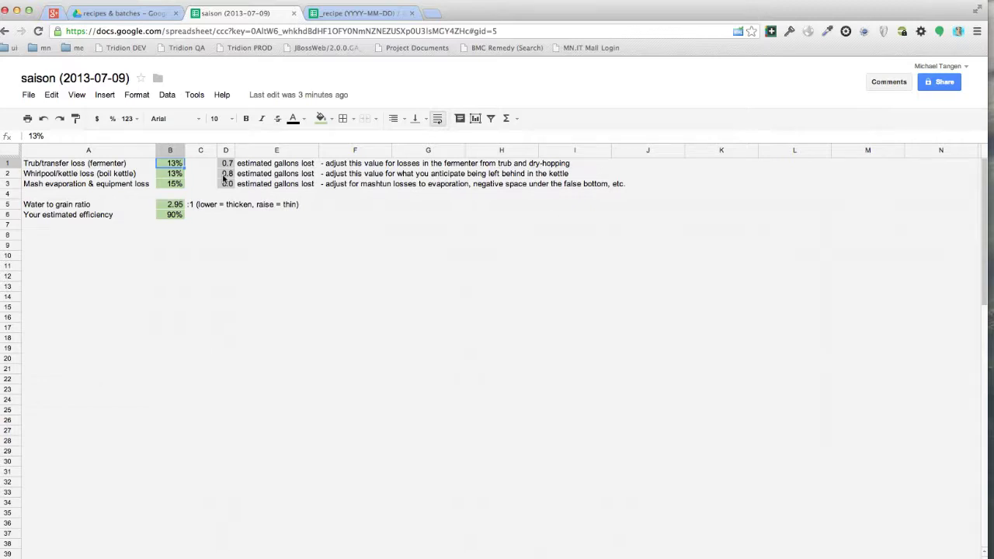
text(18)
key(Return)
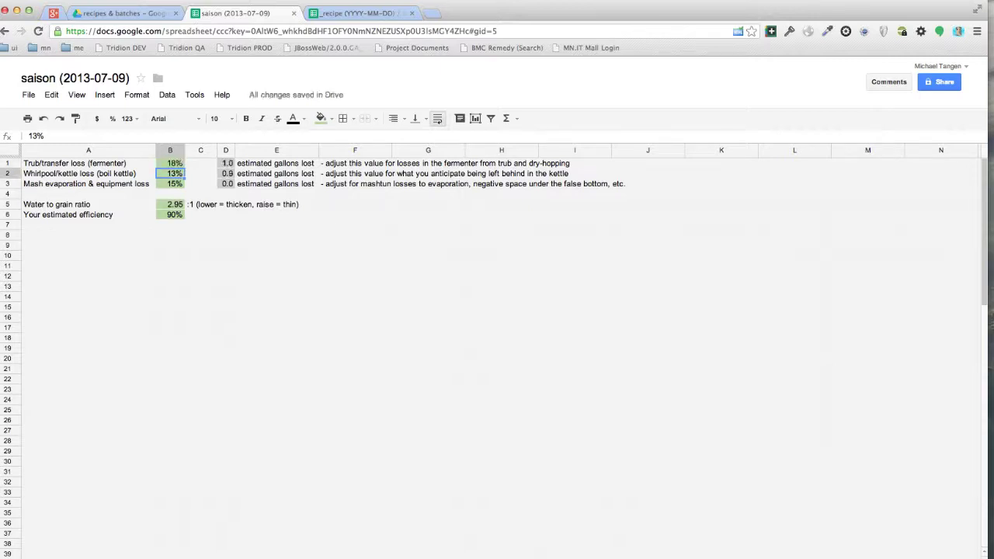
key(Up)
key(Right)
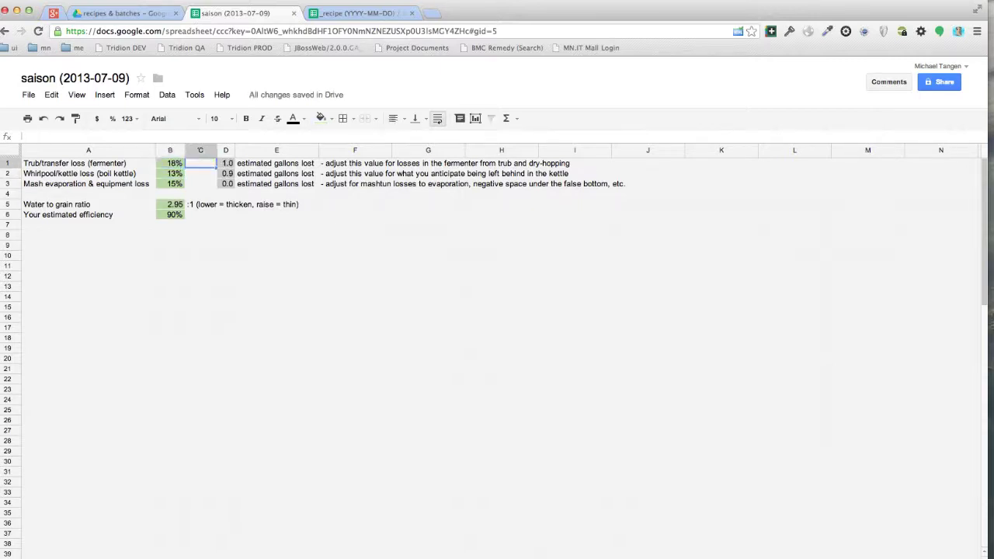
key(Right)
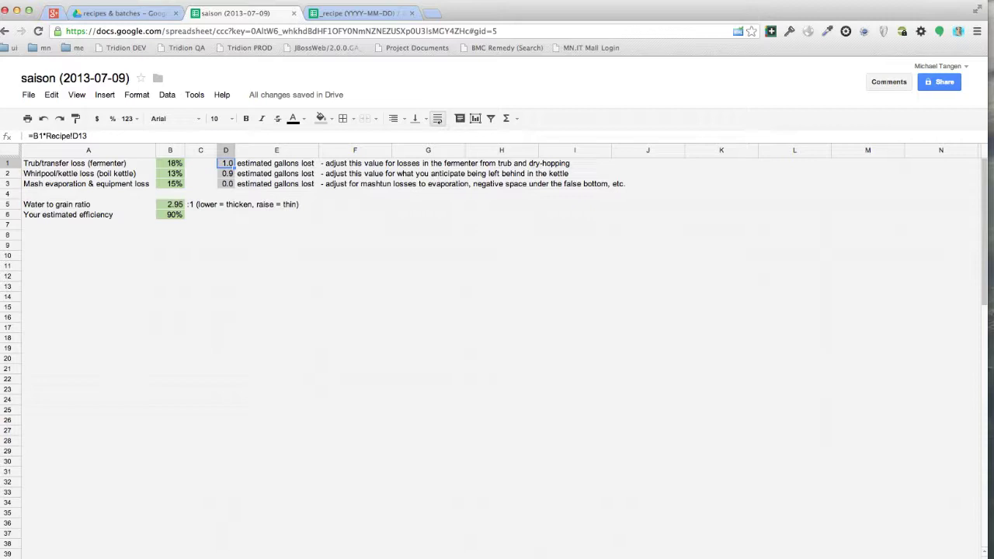
key(Left)
key(Left)
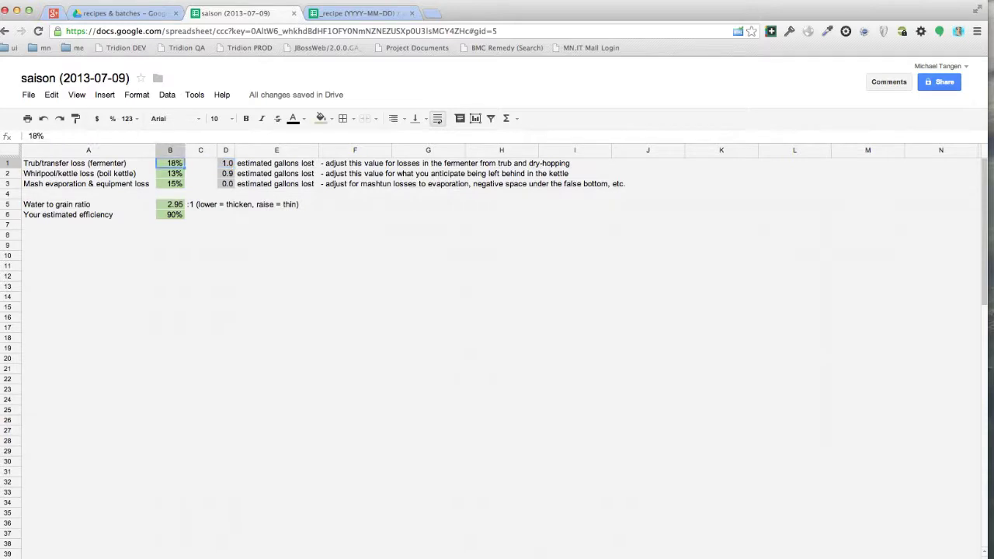
text(13)
key(Return)
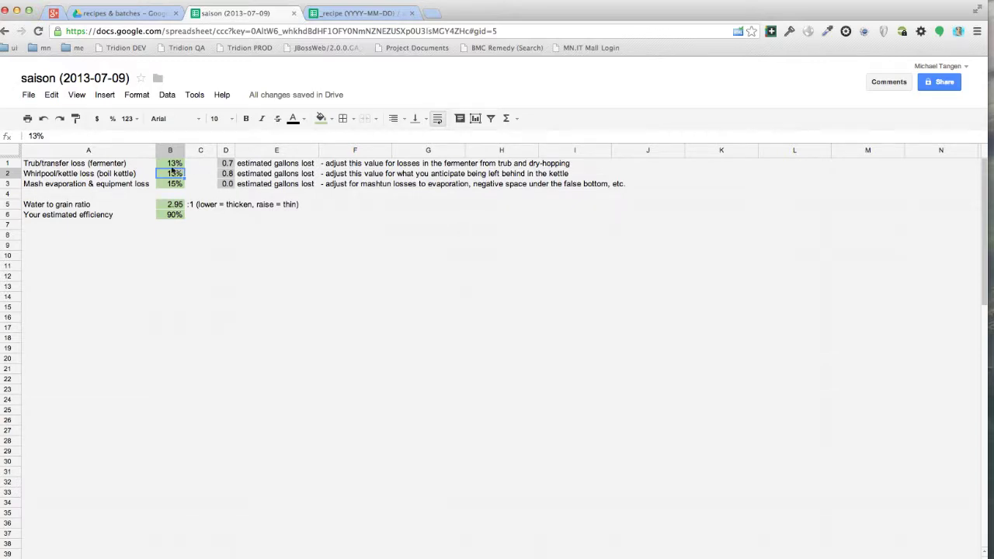
drag(172, 164, 172, 185)
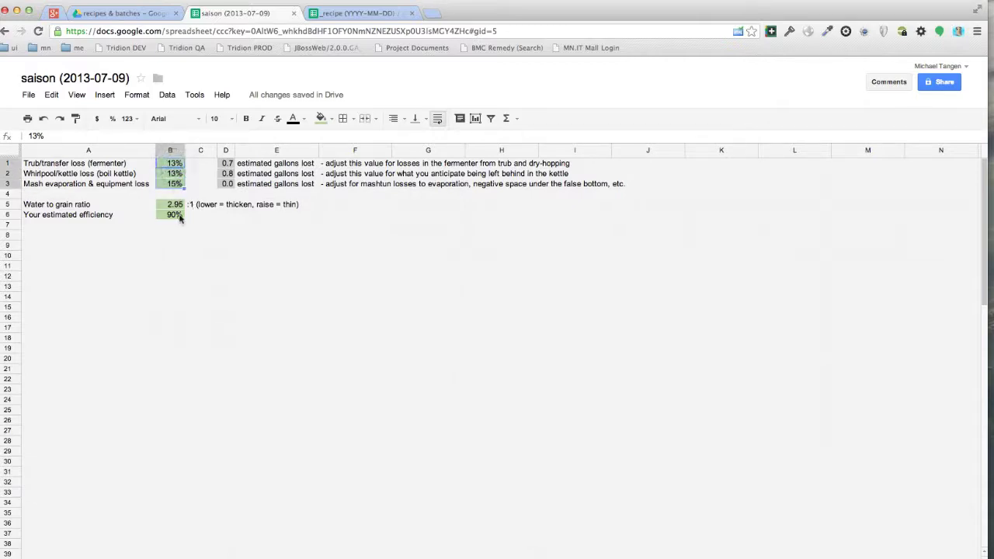
click(174, 215)
click(174, 184)
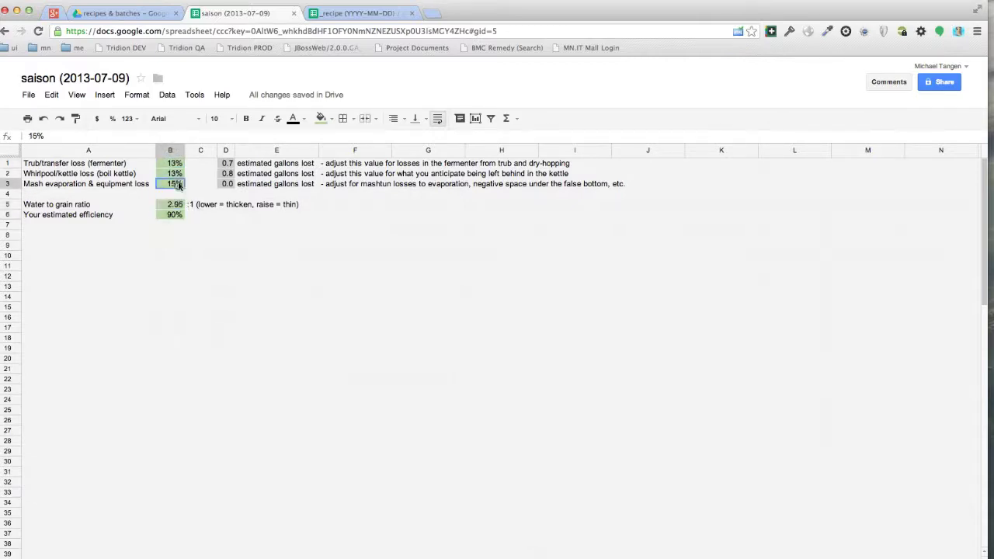
click(172, 204)
click(172, 215)
click(223, 163)
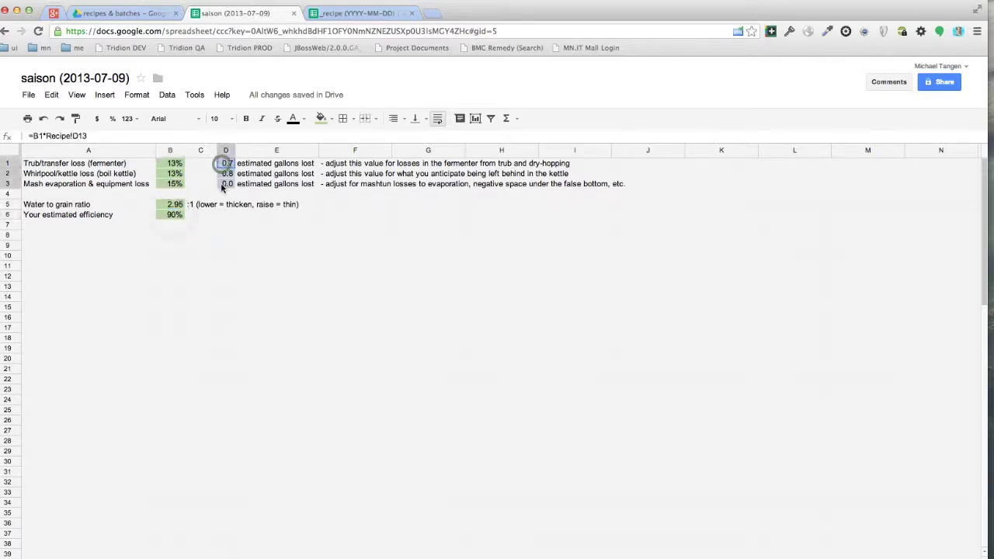
click(247, 207)
click(226, 164)
drag(225, 164, 231, 185)
click(243, 244)
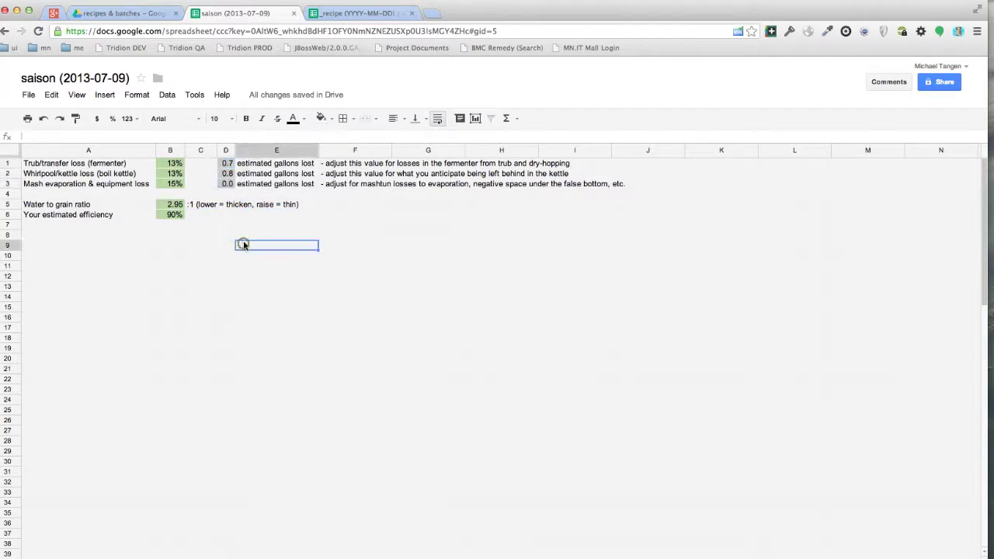
click(226, 174)
click(225, 164)
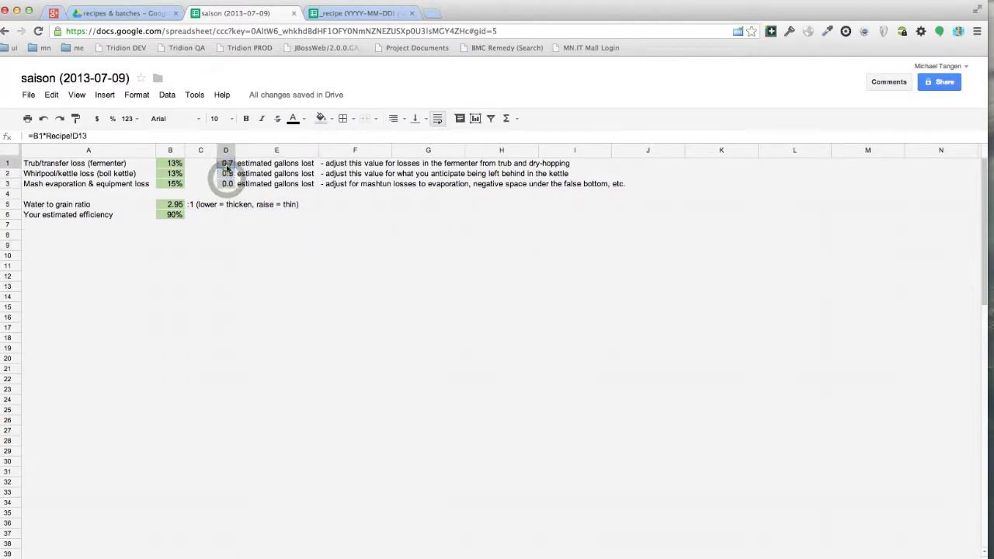
click(227, 185)
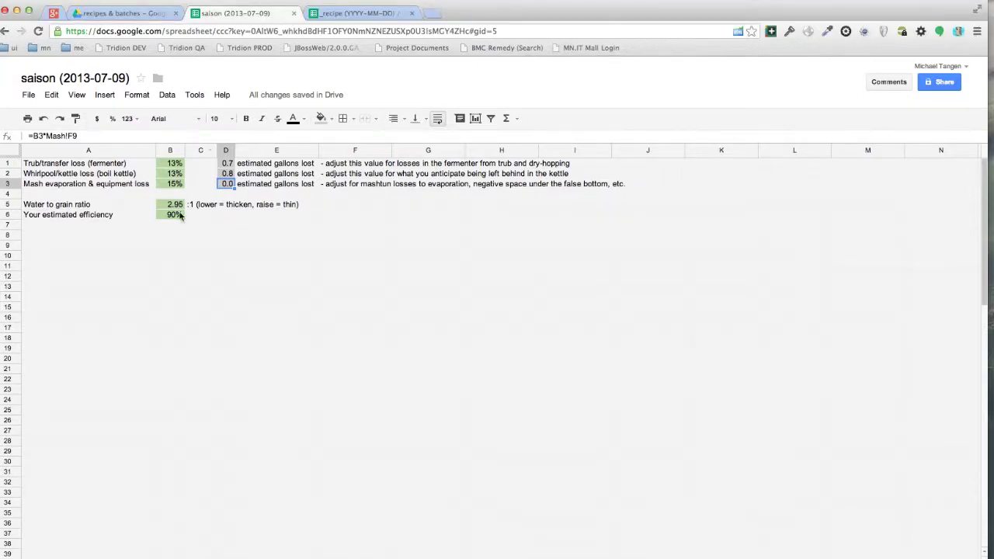
drag(206, 260, 89, 177)
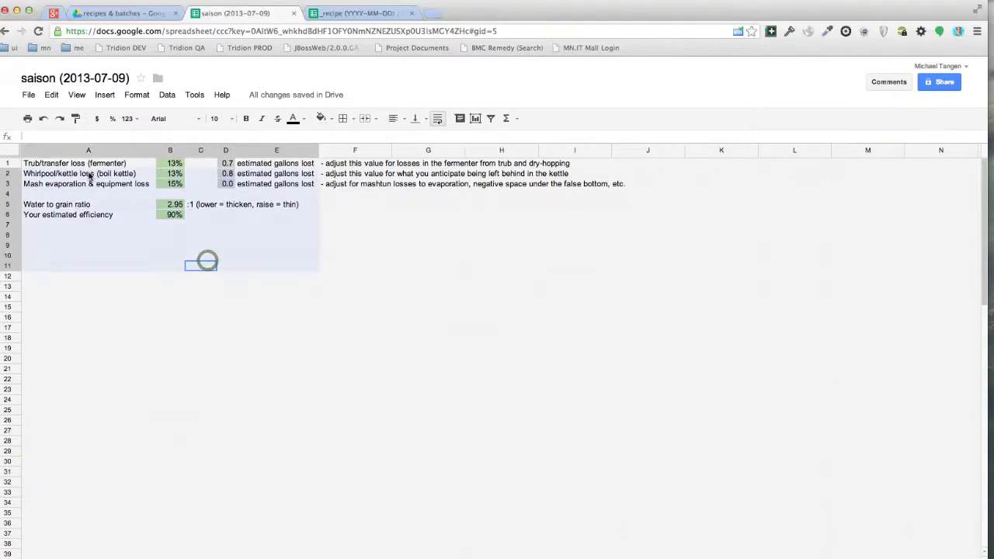
click(160, 205)
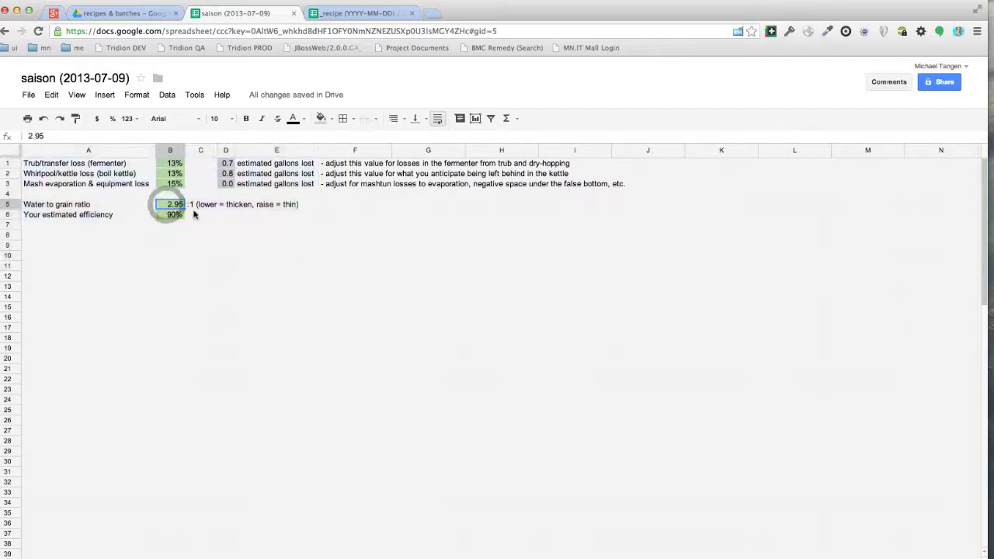
click(170, 205)
click(170, 217)
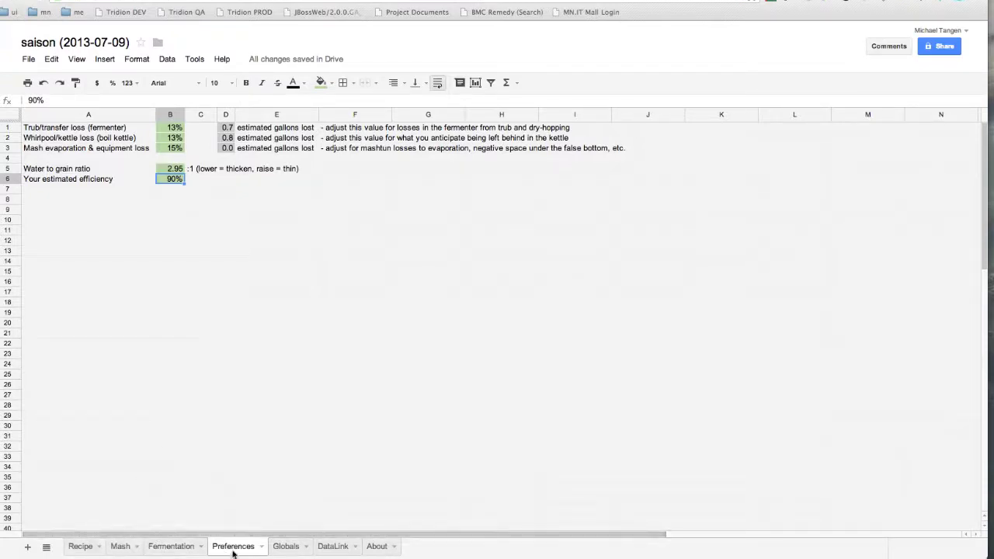
Name the recipe 'Hennepin Avenue Saison' on the Recipe sheet
click(81, 546)
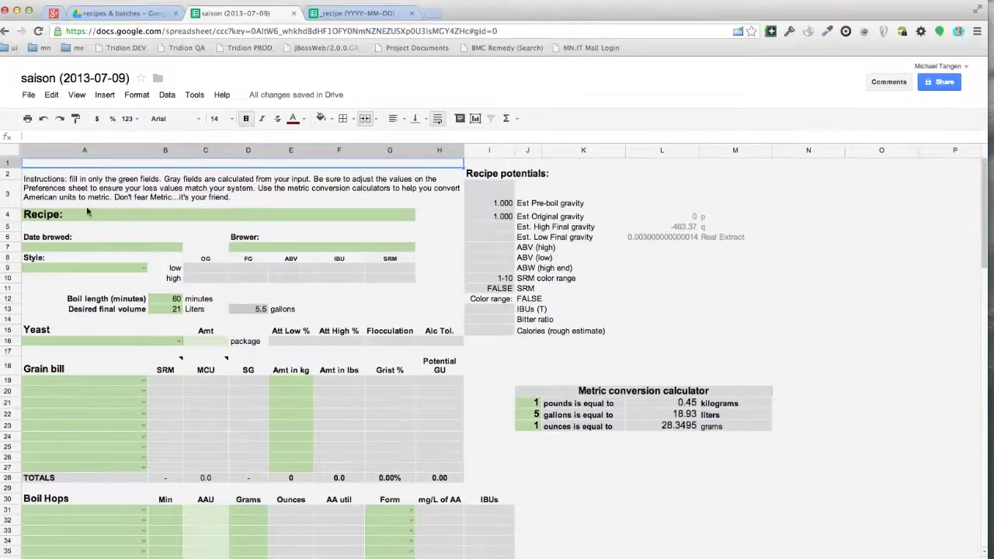
click(86, 214)
double_click(86, 215)
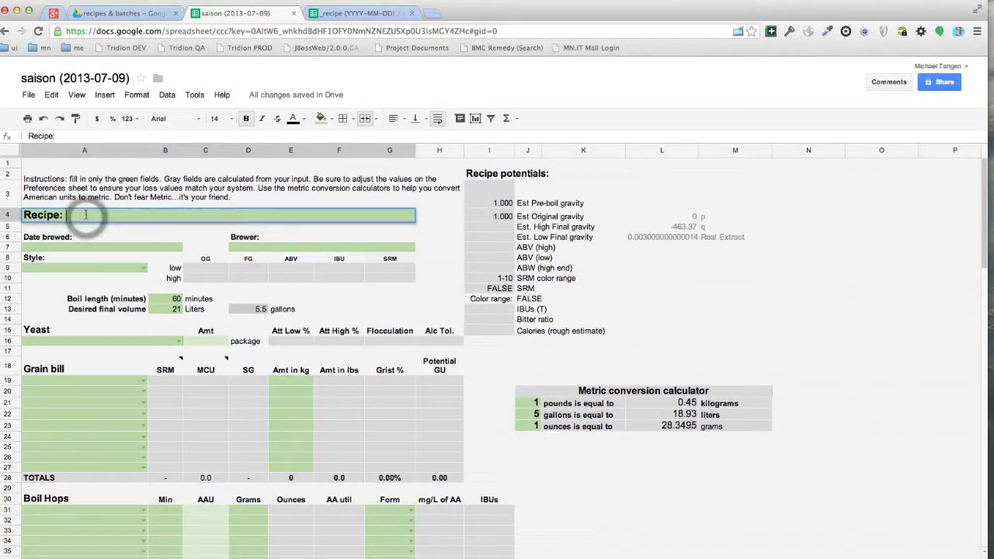
text(Hennepin Avenue Saison)
key(Return)
Enter July 9, 2013 as the brew date and fill in the brewer's name
click(100, 247)
text(Ju)
key(Return)
text(y 9)
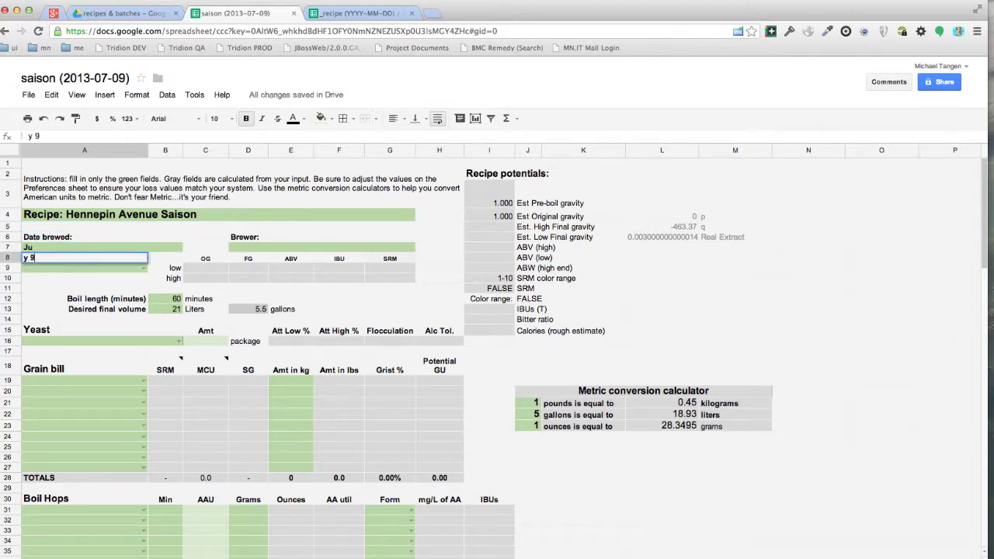
key(Escape)
click(101, 247)
text(July 9, 20123)
key(BackSpace)
key(BackSpace)
text(3)
key(Tab)
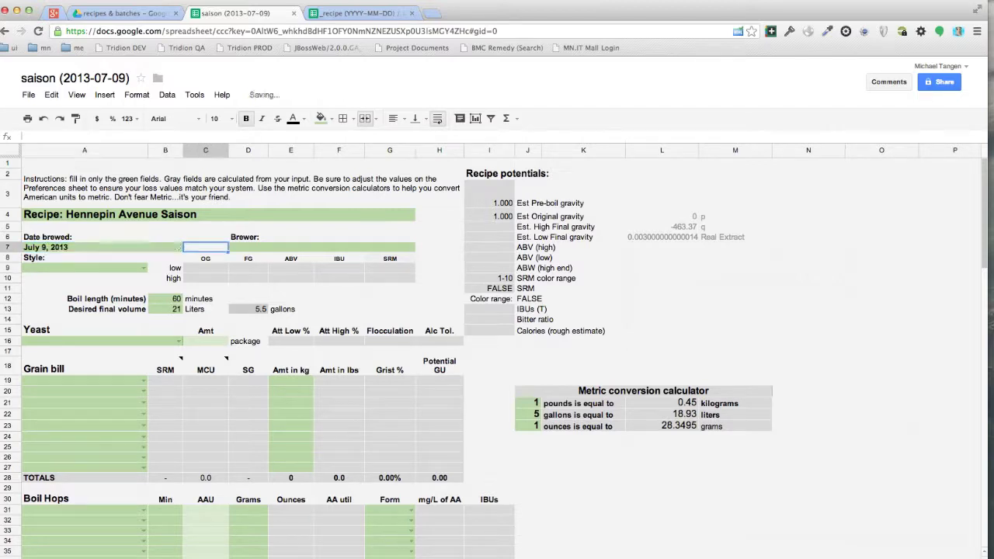
key(Tab)
text(Michael)
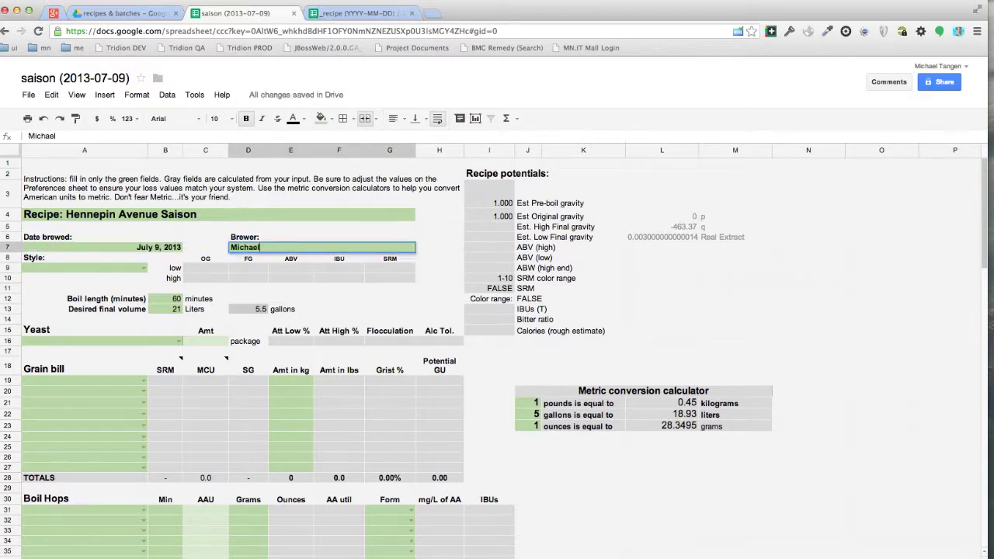
key(Return)
Look through the beer style list on the Style cell, then close it
scroll(215, 306, right, 5)
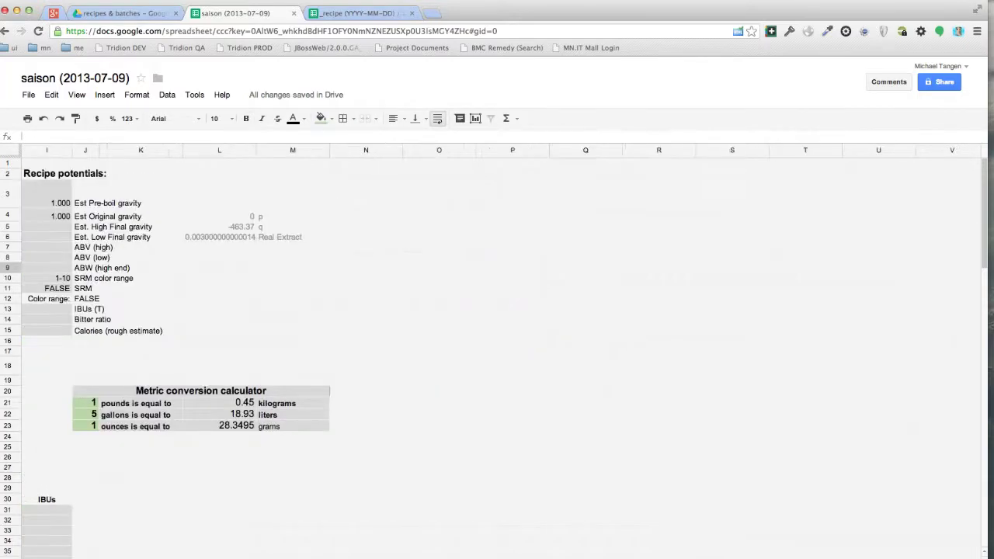
scroll(215, 306, left, 5)
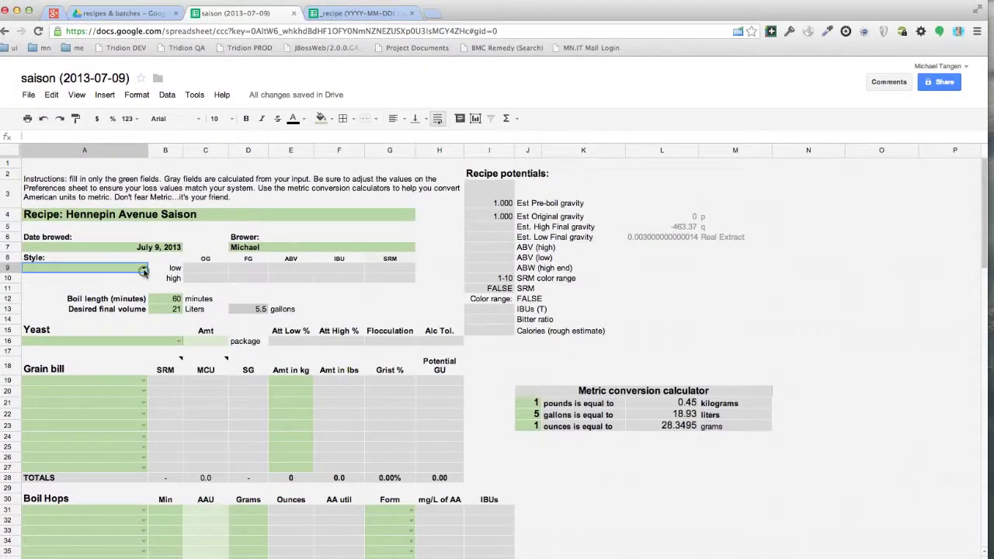
click(144, 267)
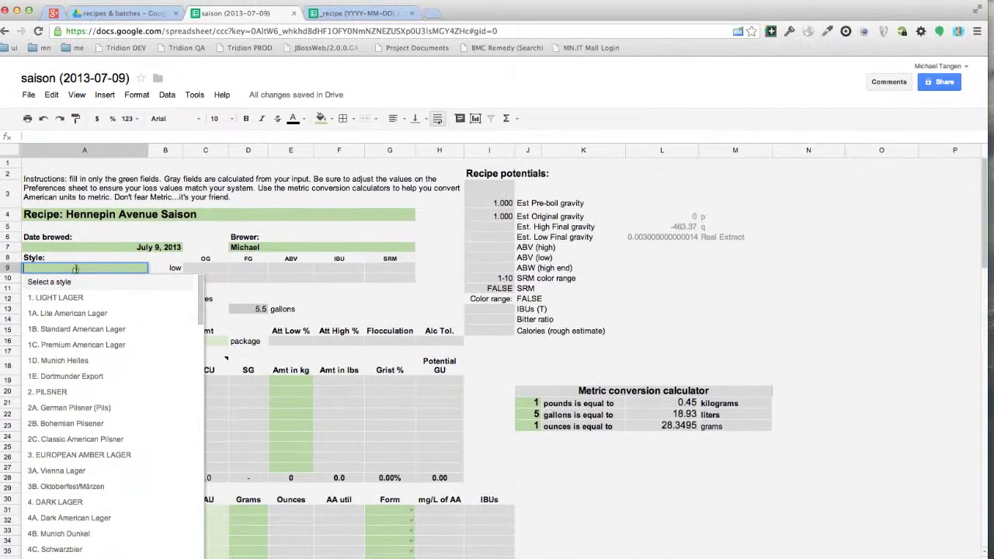
click(159, 269)
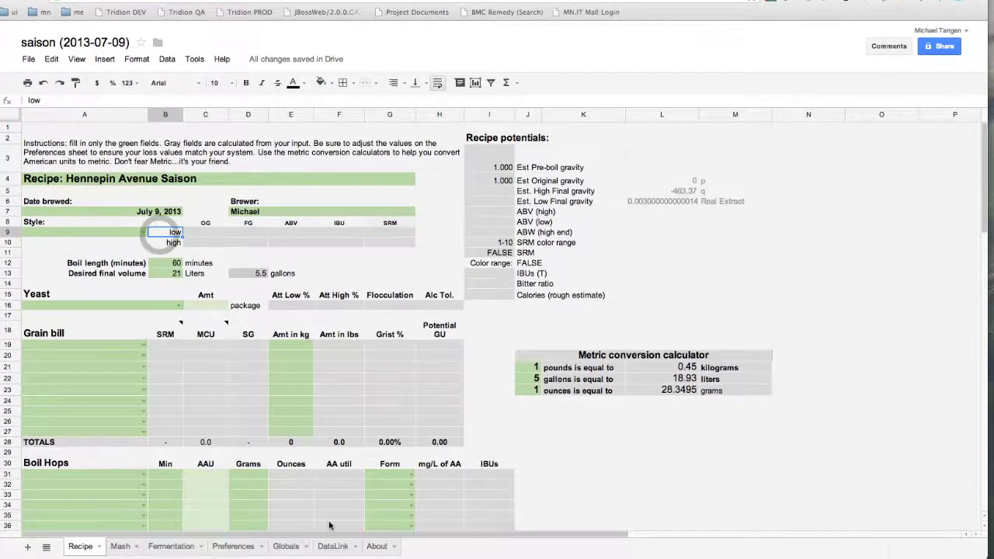
Check DataLink, then set the Recipe style to 16C. Saison via autocomplete
click(333, 546)
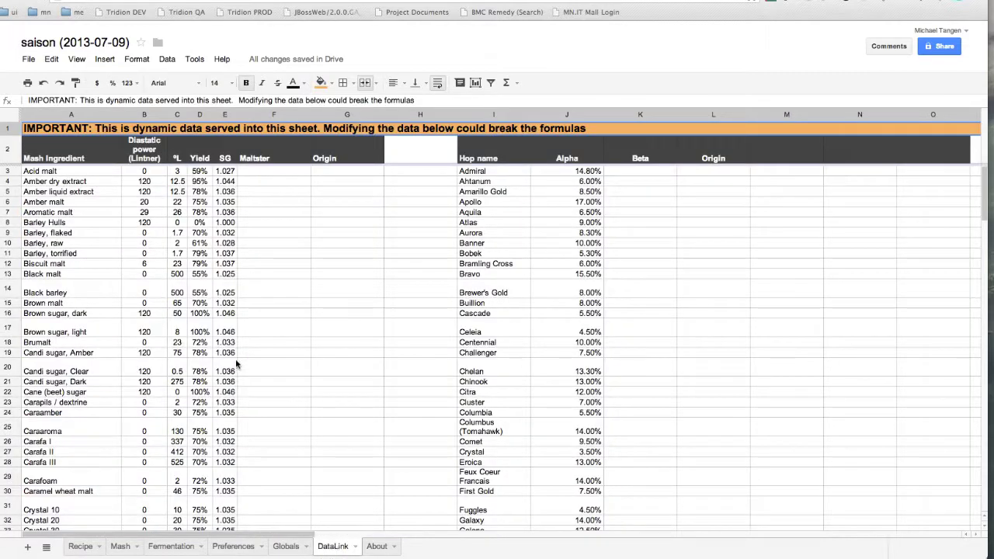
click(80, 545)
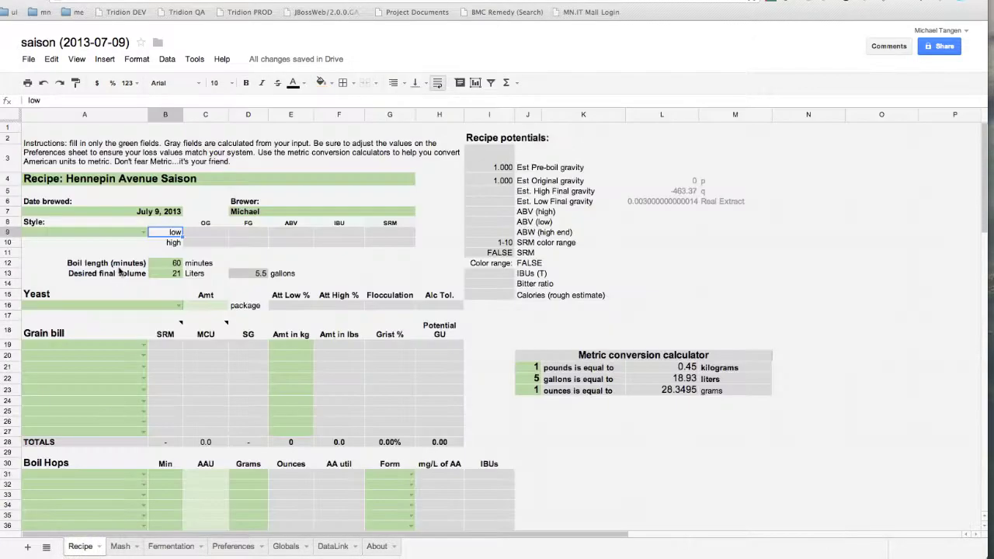
click(143, 230)
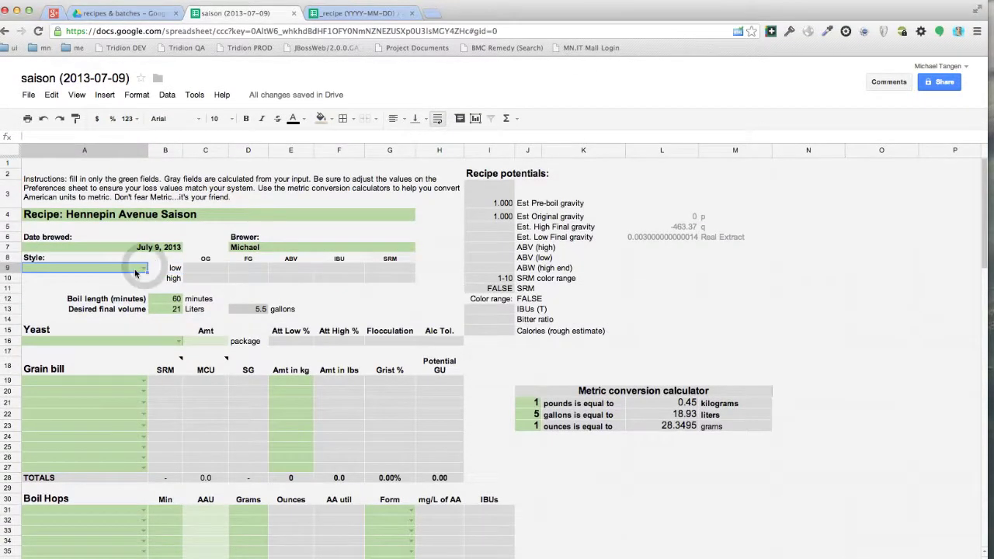
text(Saison)
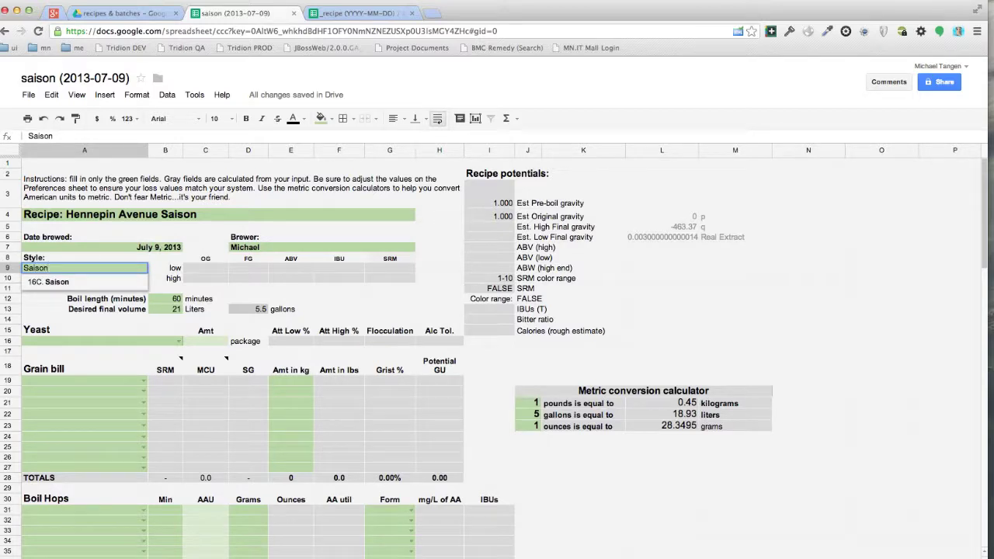
click(101, 282)
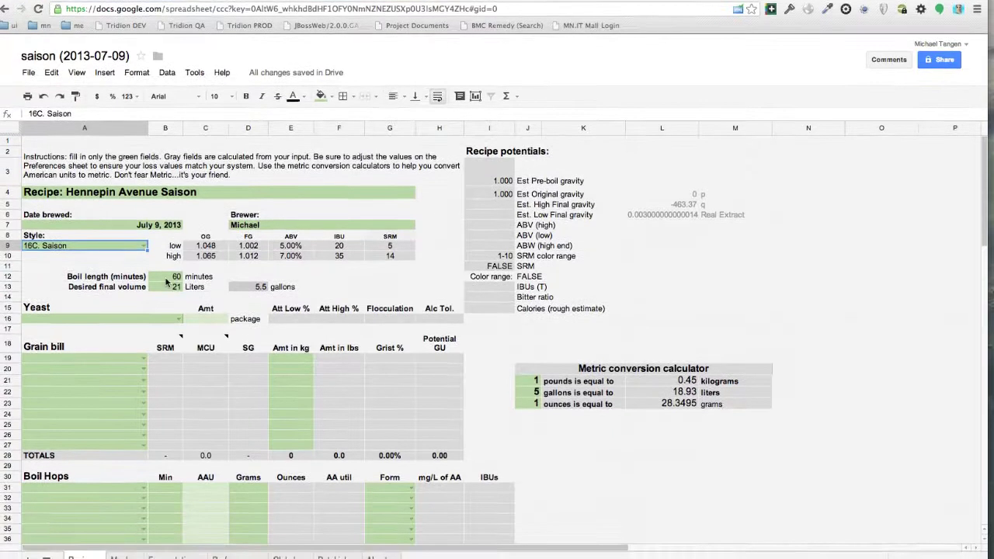
Check the 60-minute boil and 21-litre final volume, shown as 5.5 gallons
click(167, 280)
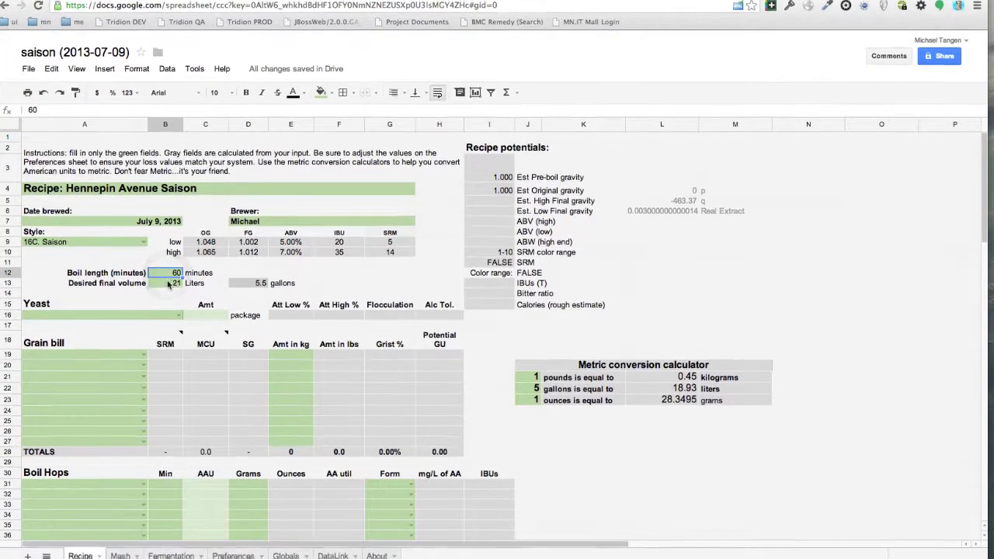
click(174, 286)
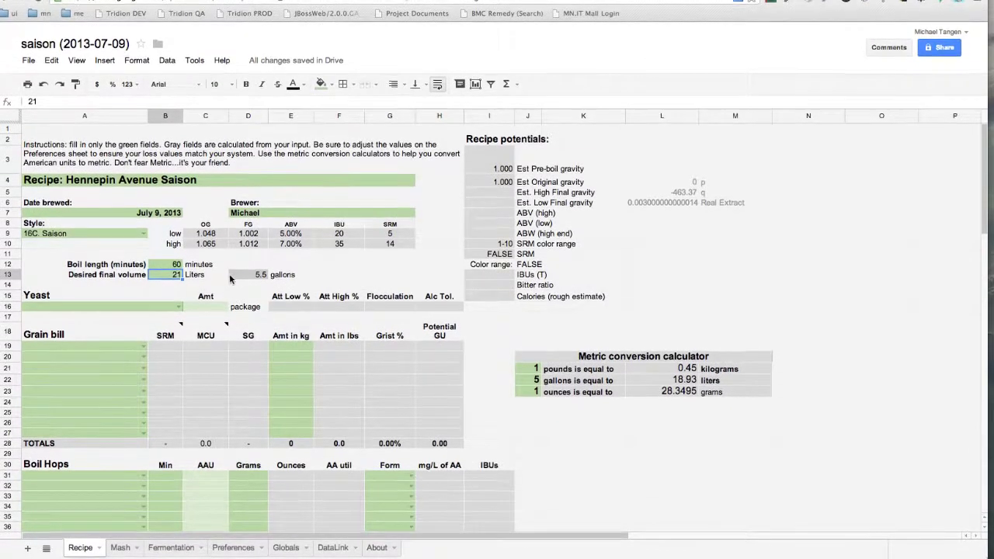
click(260, 273)
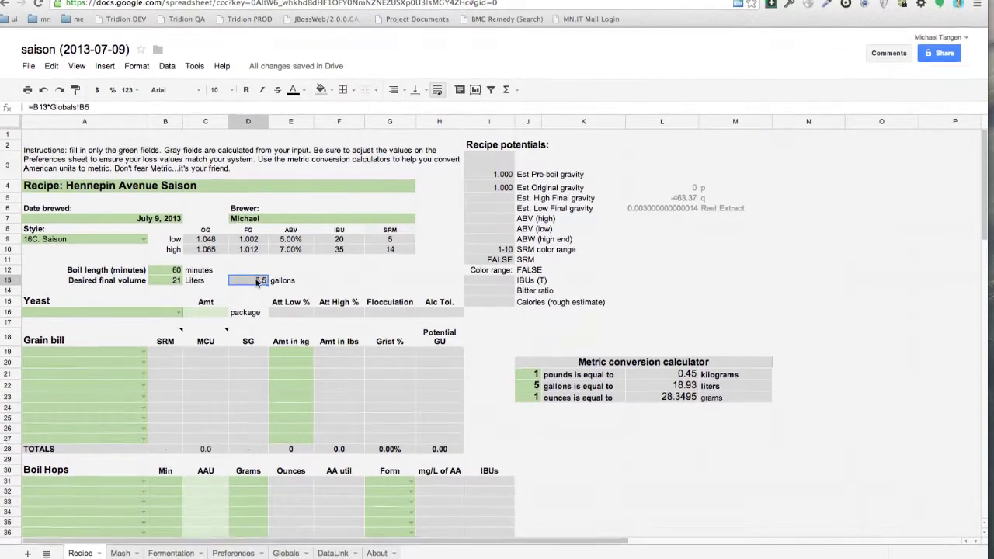
drag(526, 347, 737, 395)
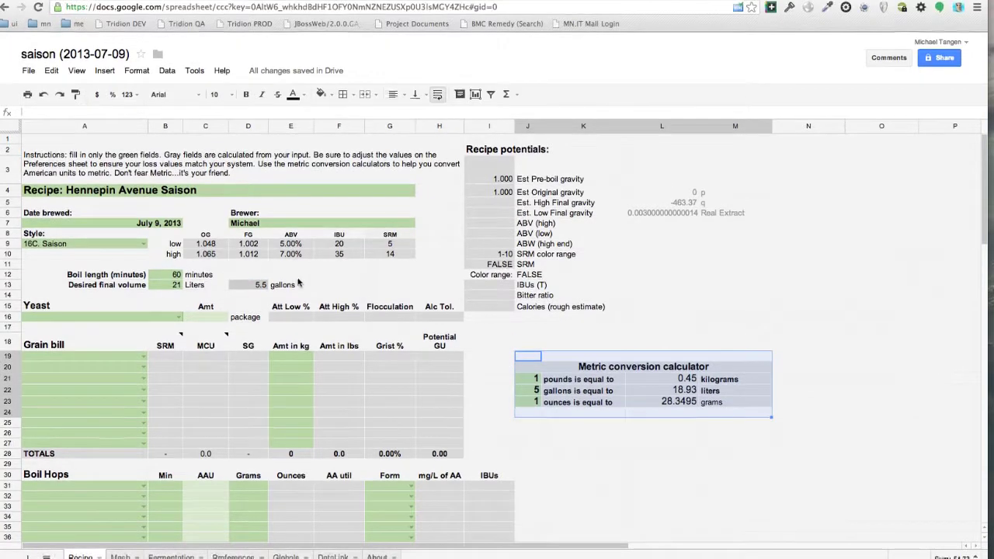
click(256, 284)
click(285, 284)
click(256, 284)
click(282, 285)
click(255, 280)
click(279, 281)
click(252, 280)
click(280, 282)
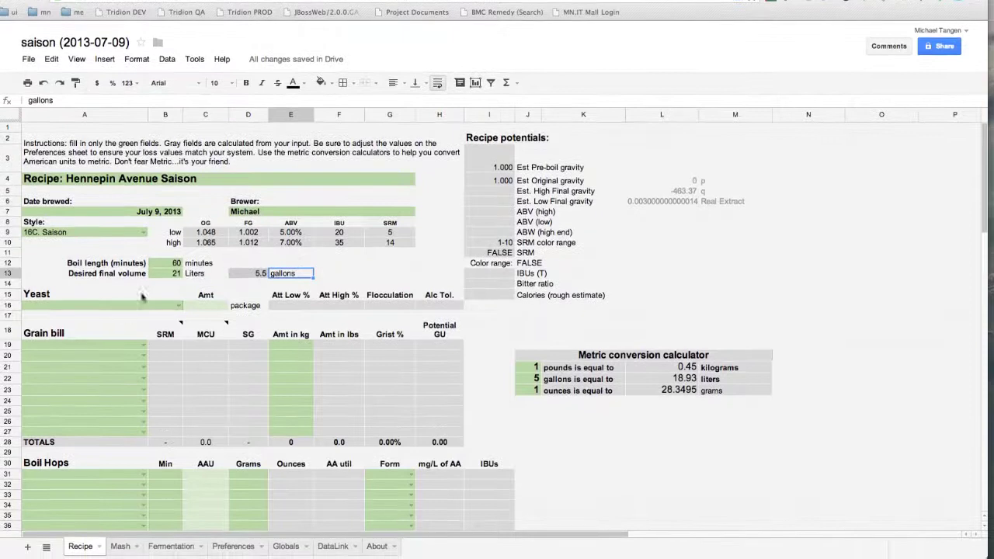
Choose White Labs WLP566: Belgian Saison II yeast with an amount of 1
click(178, 313)
click(178, 307)
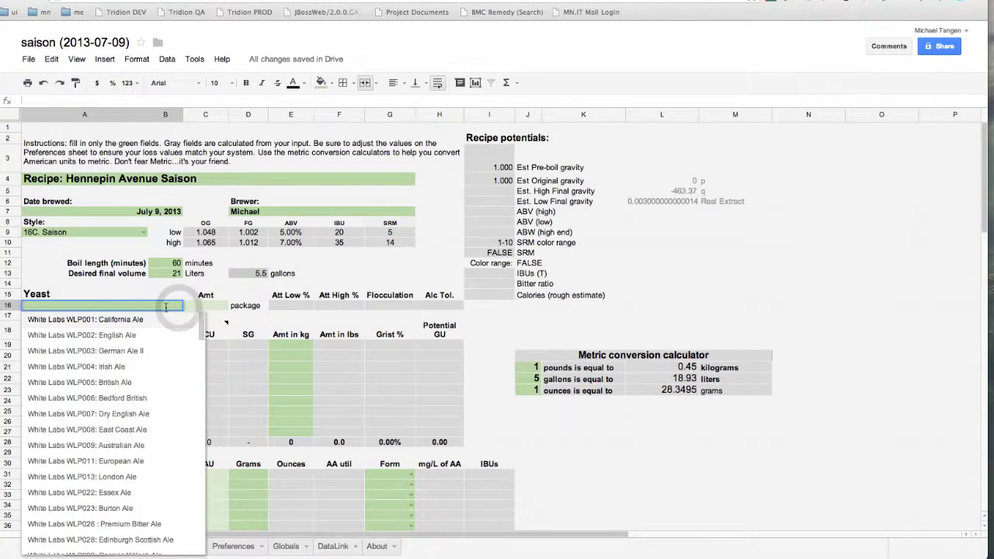
text(Saison)
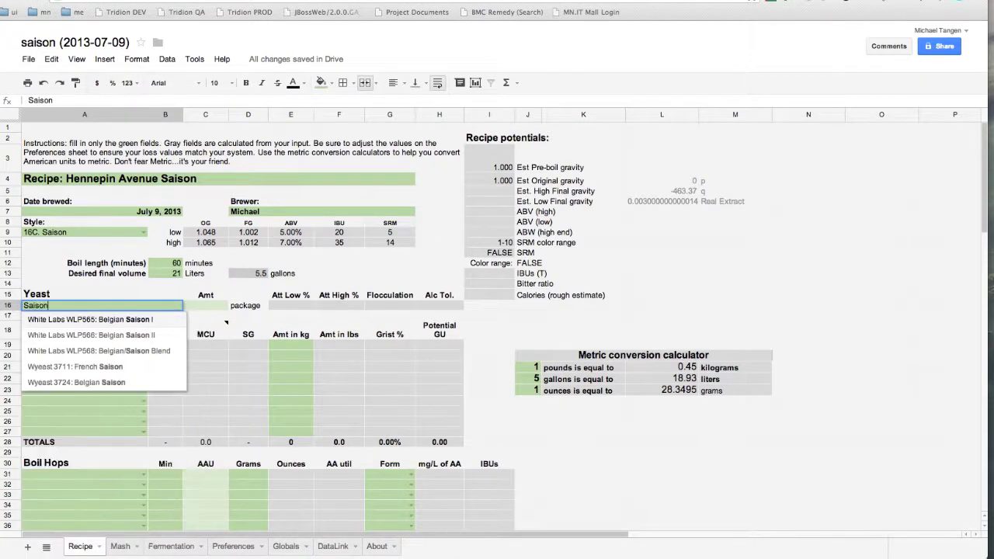
click(128, 342)
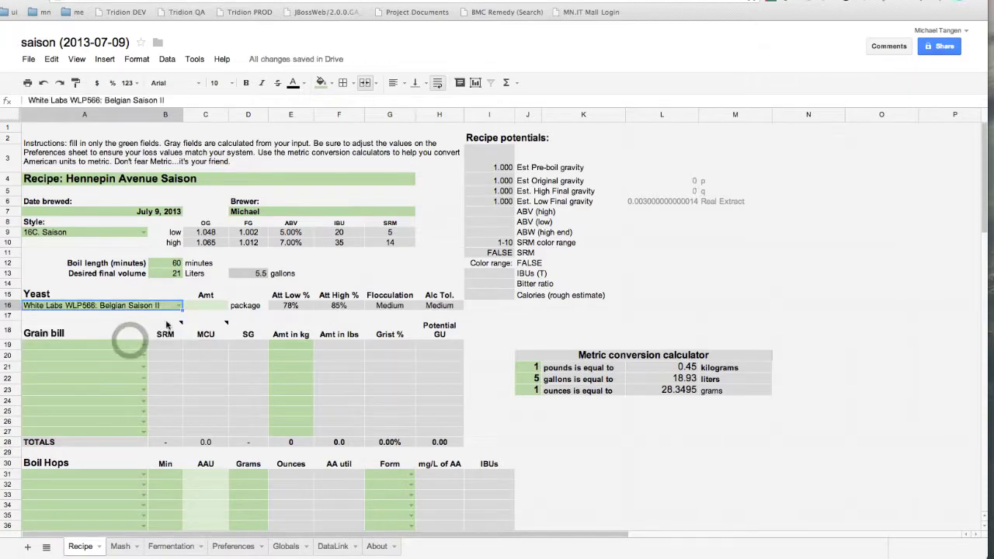
click(209, 307)
text(1)
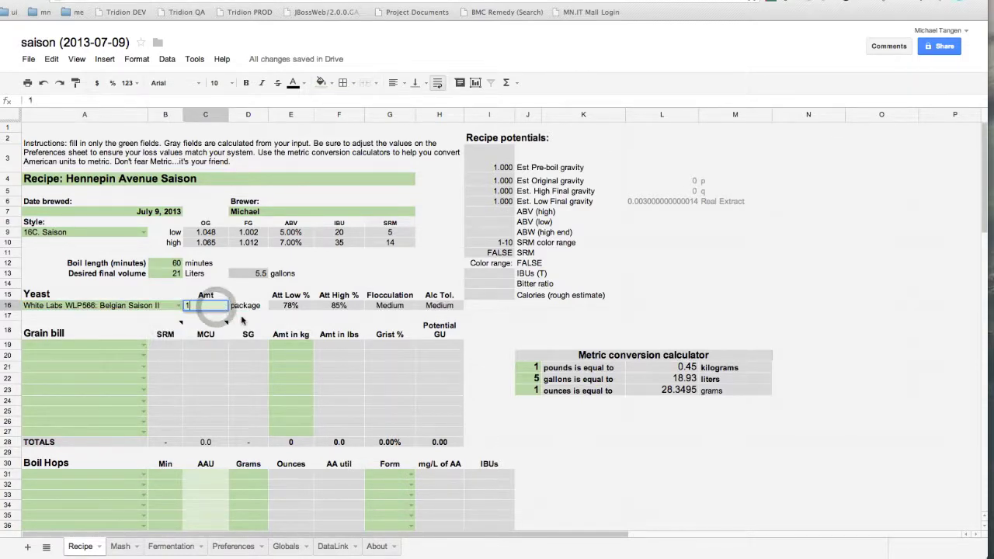
key(Tab)
Inspect the yeast's amount, 78–85% attenuation, flocculation and alcohol tolerance formulas
click(207, 297)
drag(209, 306, 211, 307)
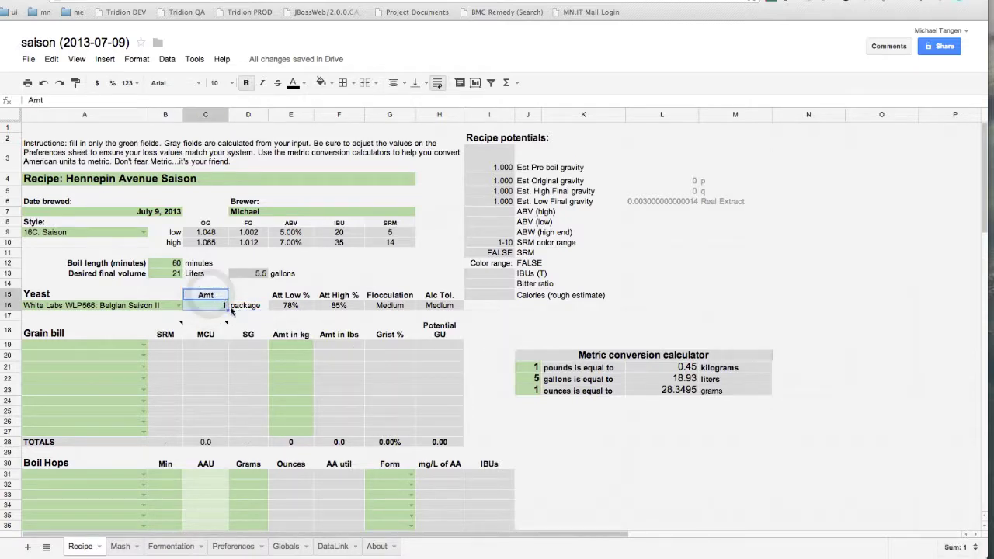
click(248, 316)
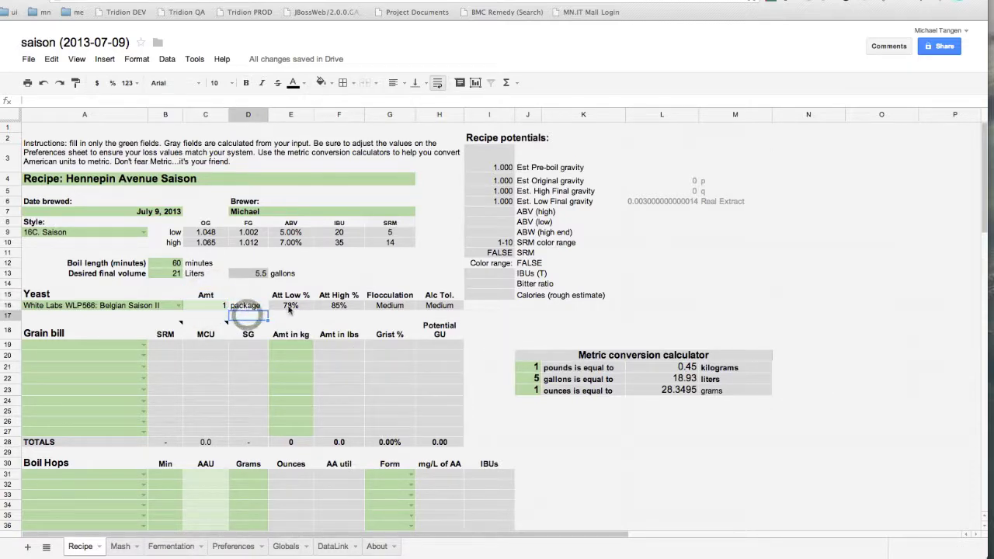
drag(290, 306, 345, 306)
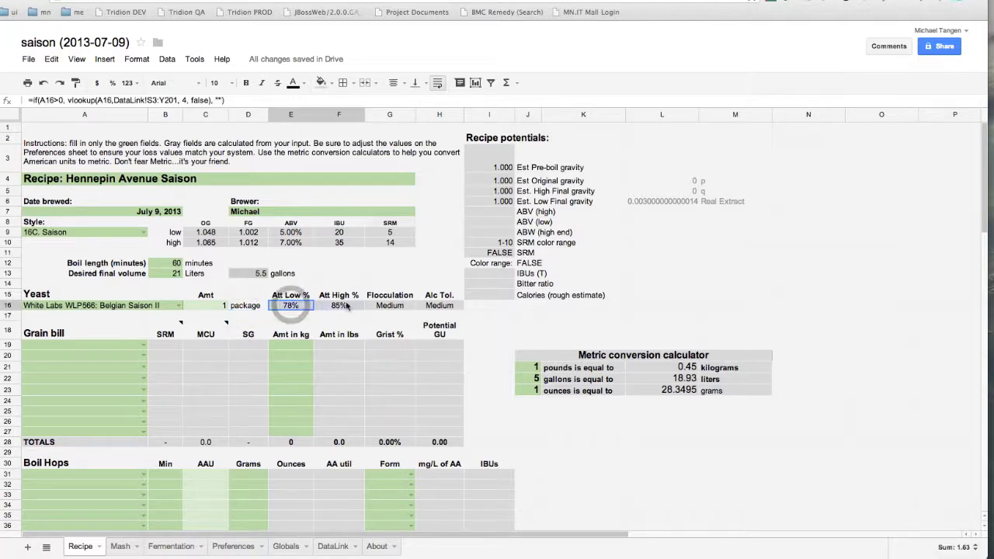
click(384, 307)
click(427, 311)
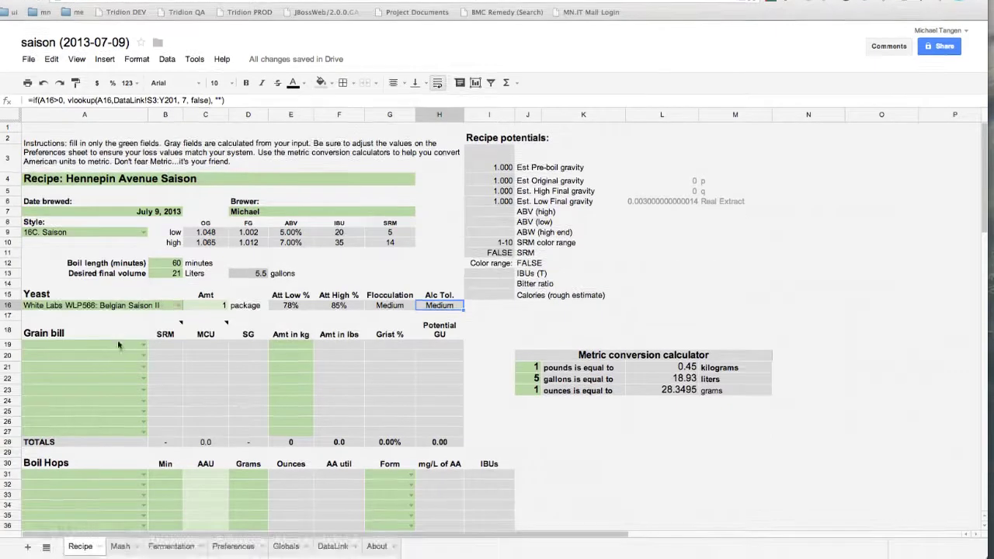
Add Pilsner (2 row) Belgian to the grain bill at 6 kg
click(117, 344)
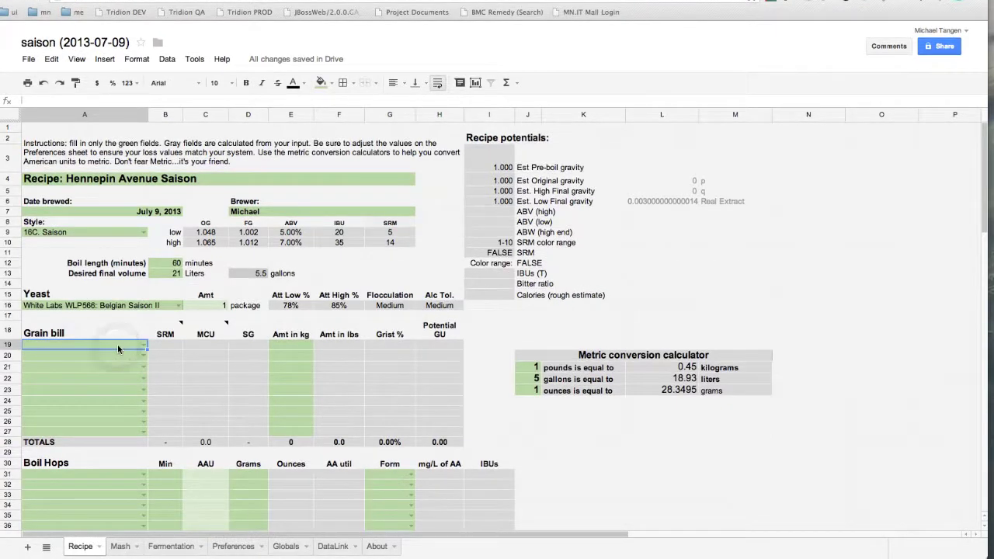
text(Pil)
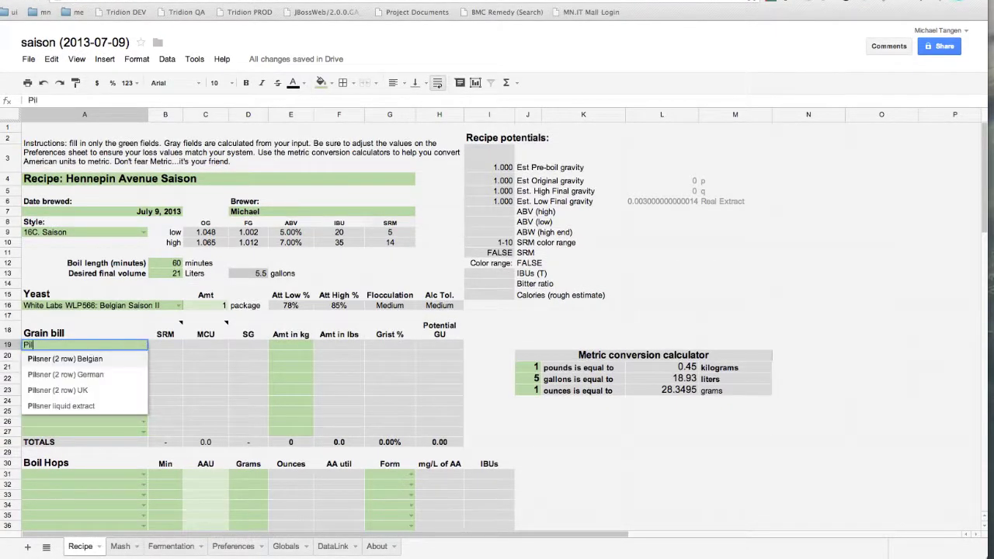
key(Return)
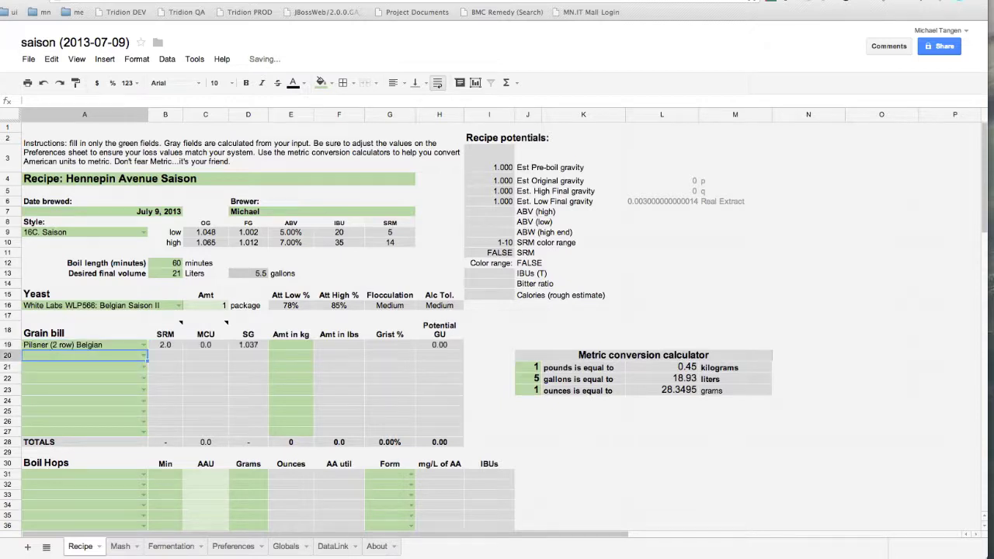
click(291, 344)
text(1)
key(Return)
key(Return)
click(290, 344)
text(13)
key(Return)
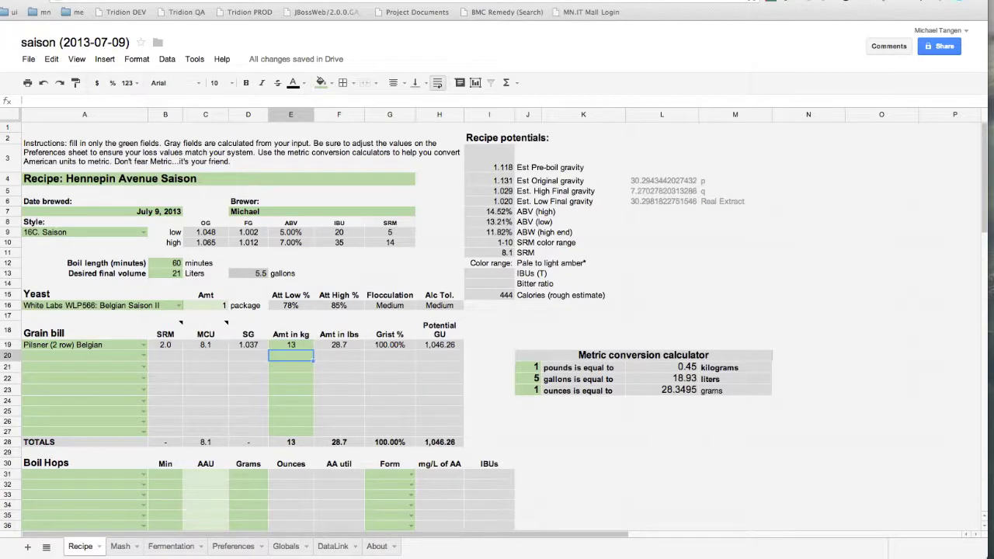
click(290, 344)
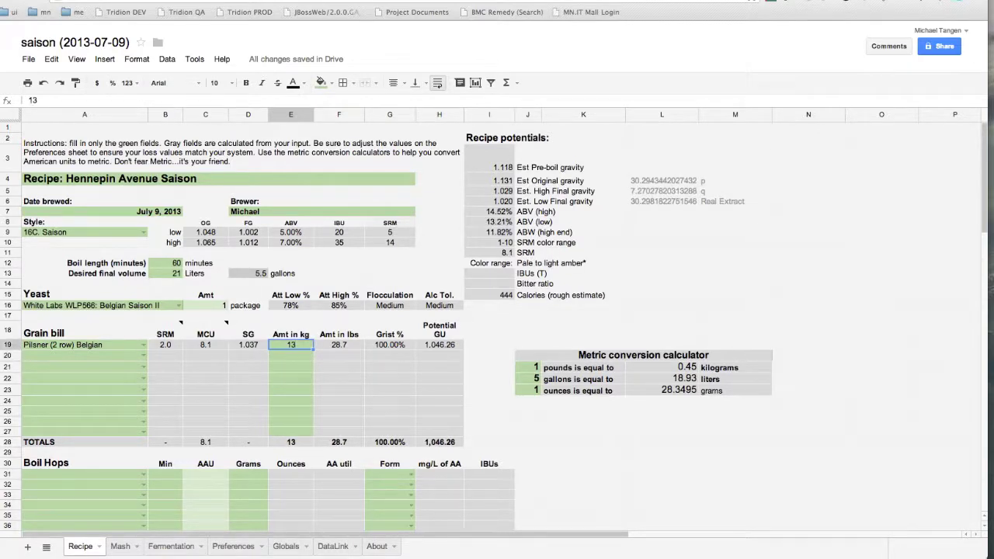
text(7)
key(Return)
click(291, 344)
text(6)
key(Return)
Add 0.45 kg of Caramunich Malt as the second grain
key(Left)
key(Left)
key(Left)
key(Left)
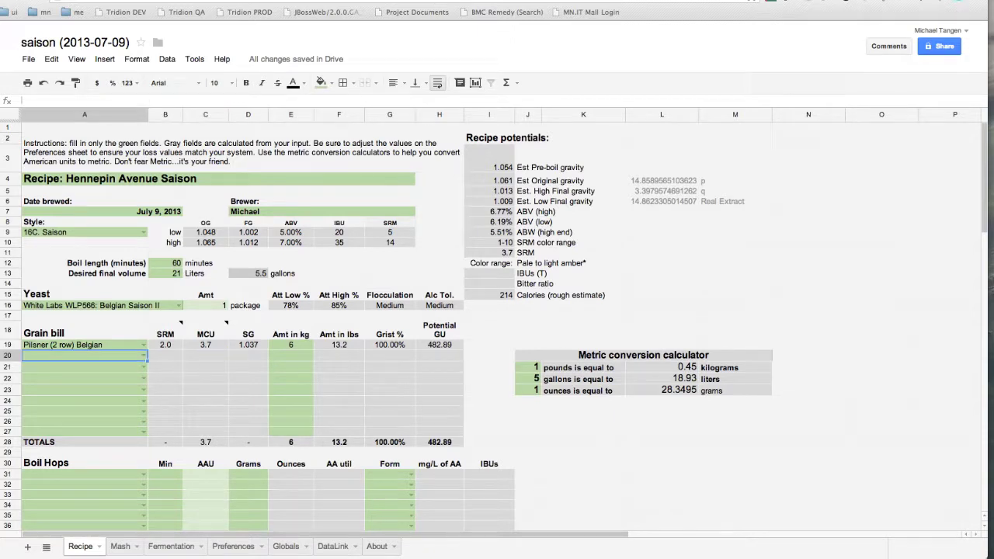
text(Caramu)
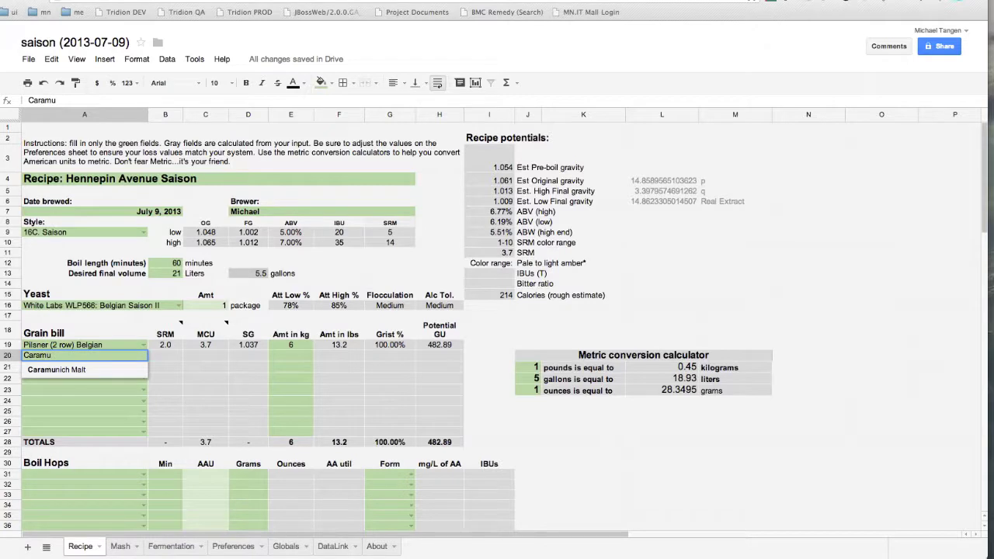
key(Return)
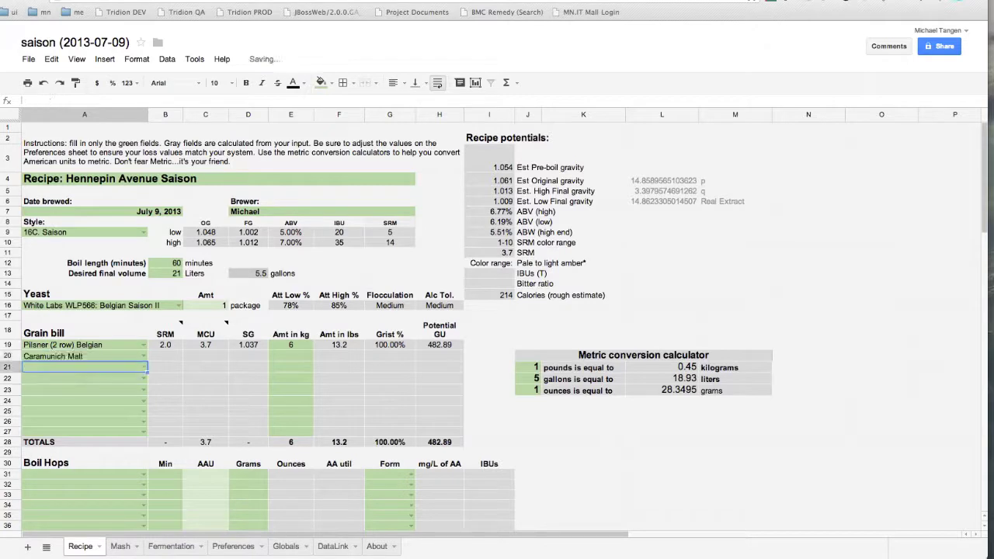
key(Up)
key(Up)
key(Right)
key(Right)
key(Right)
key(Right)
key(Down)
text(.45)
key(Right)
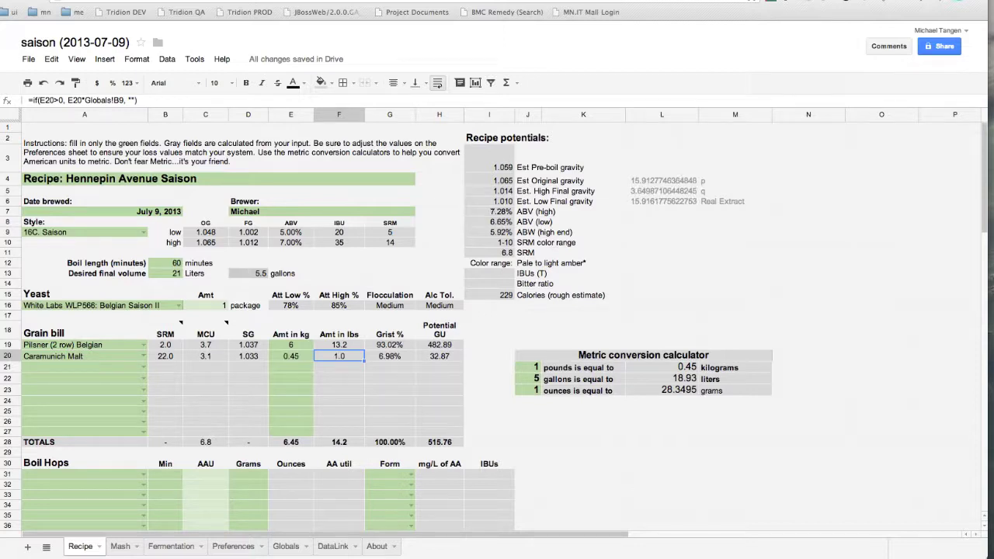
Review the grist percentage and potential GU formulas and the estimated pre-boil gravity
key(Right)
key(Up)
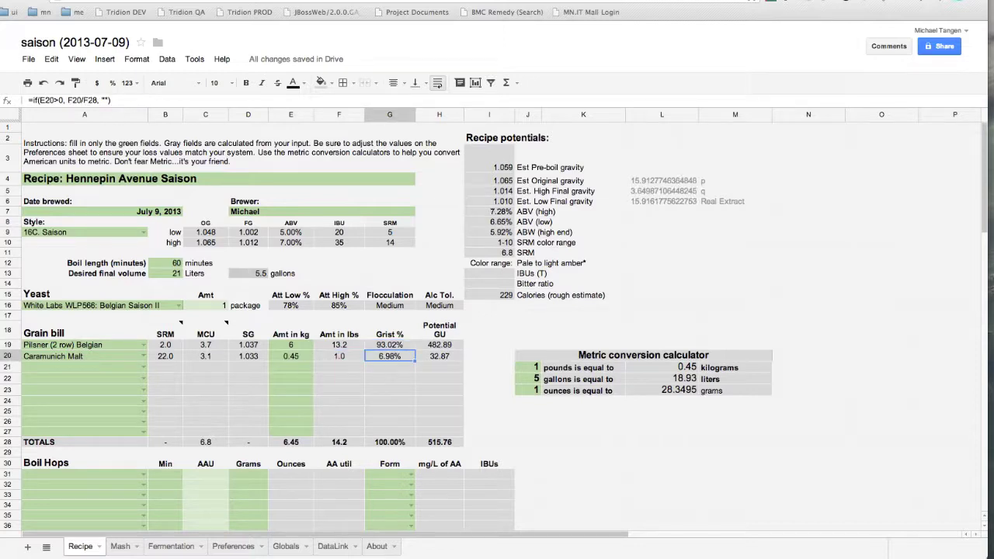
key(Down)
key(Down)
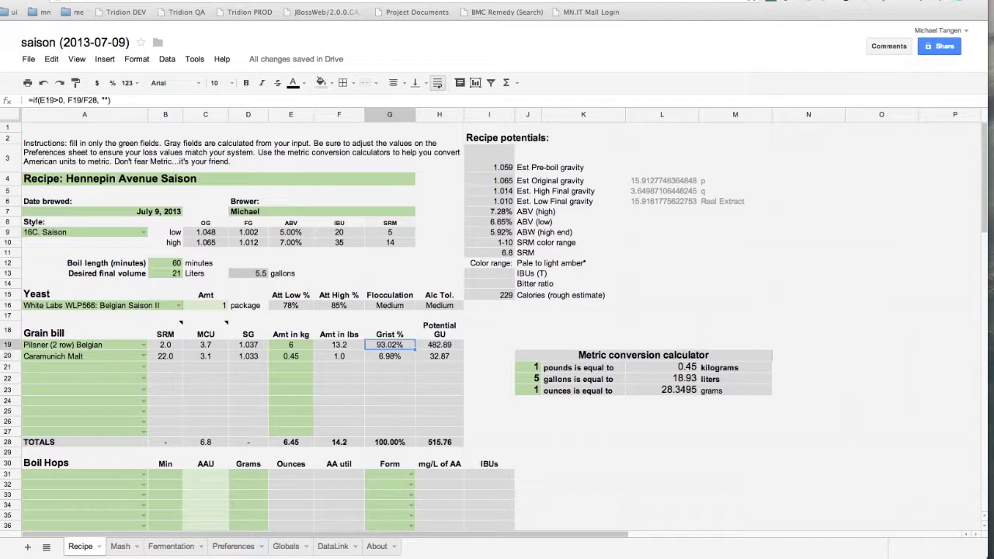
key(Up)
key(Up)
key(Right)
key(Down)
key(Down)
key(Down)
key(Up)
key(Up)
key(Up)
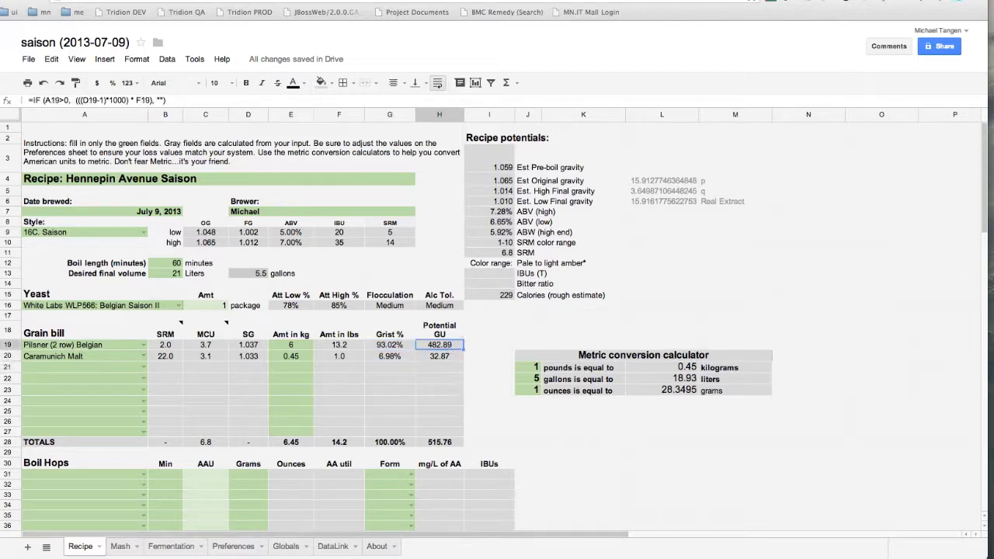
key(Left)
key(Down)
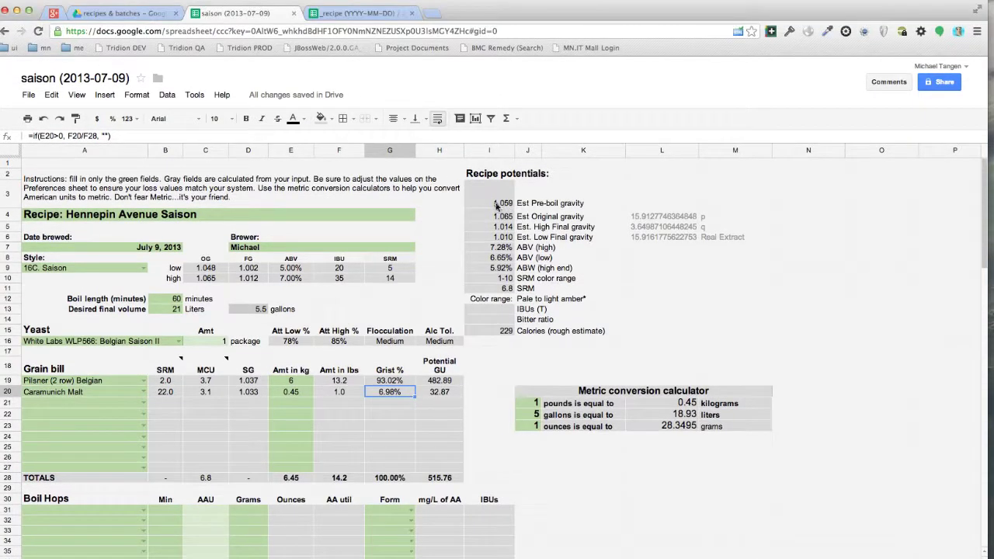
click(497, 203)
click(518, 205)
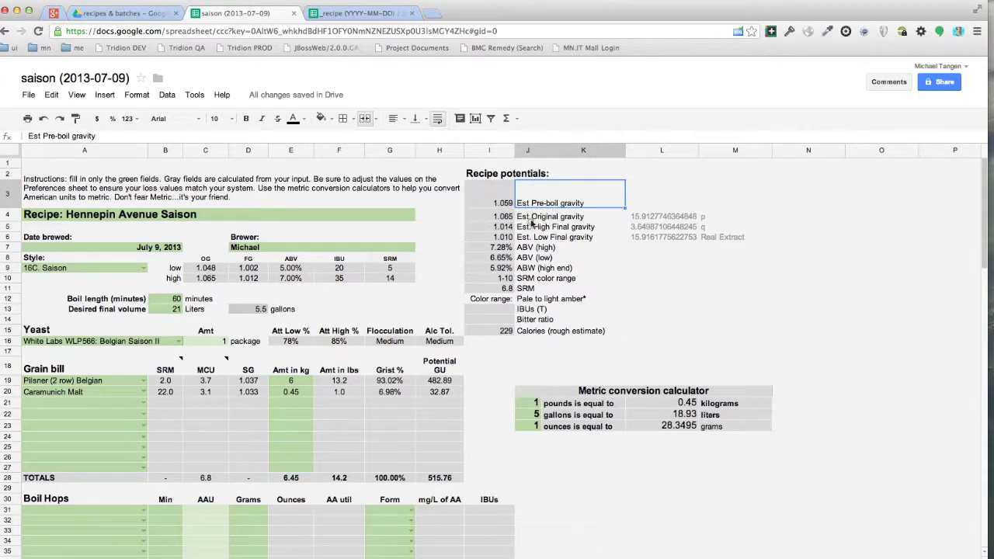
click(532, 219)
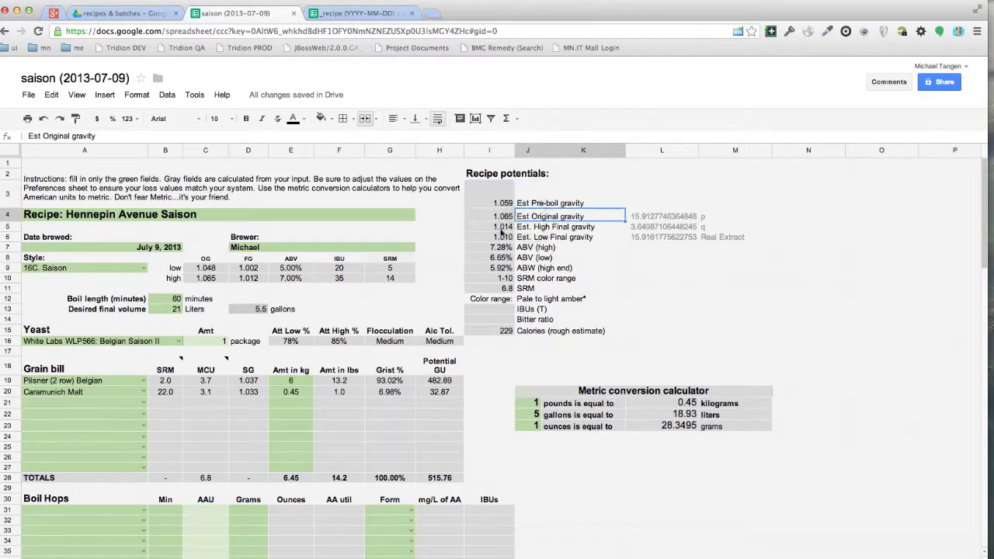
click(501, 227)
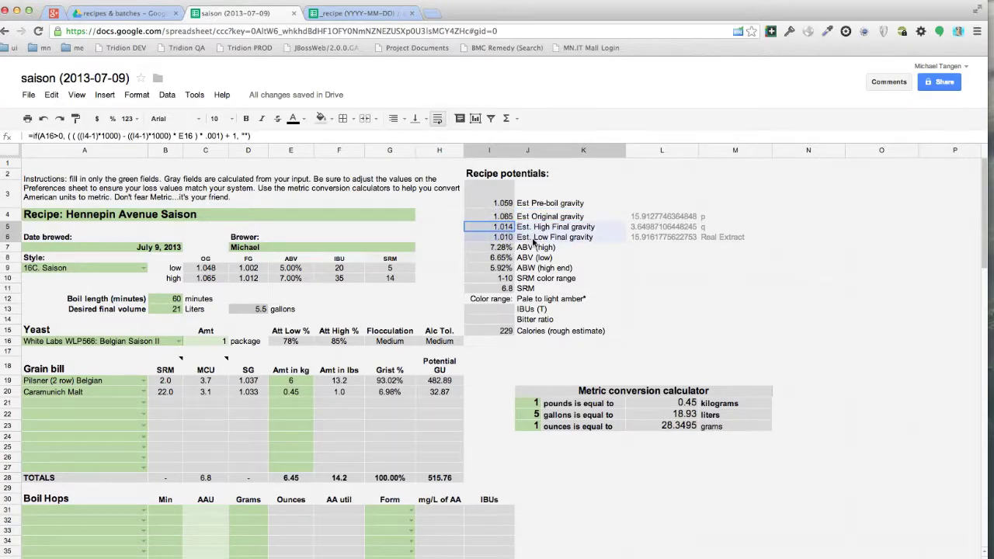
drag(533, 243, 534, 241)
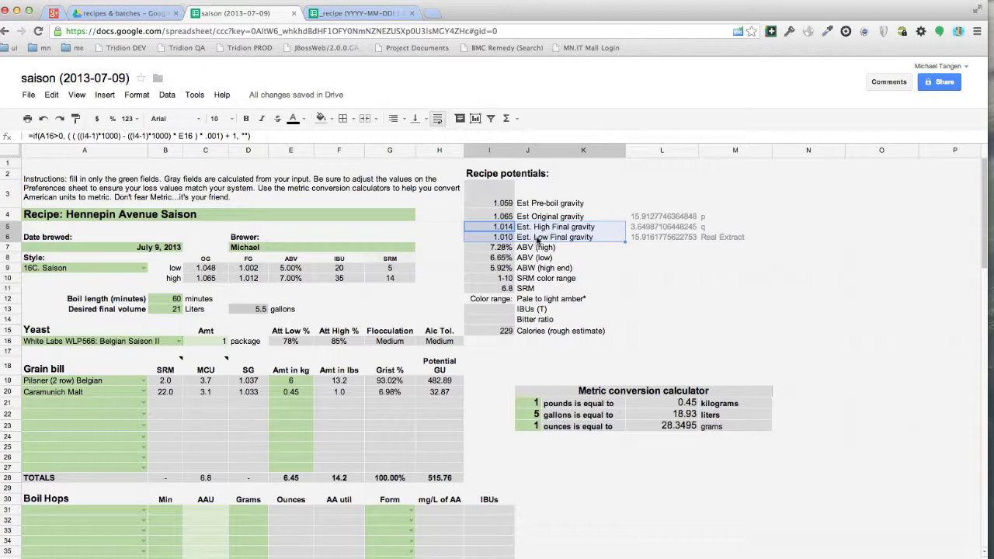
click(534, 247)
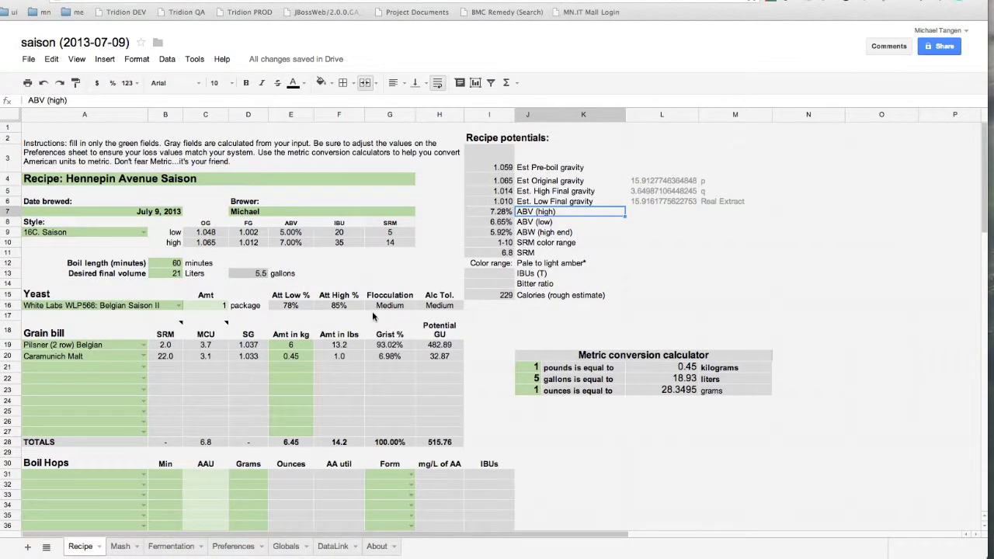
scroll(308, 275, down, 1)
scroll(308, 281, down, 1)
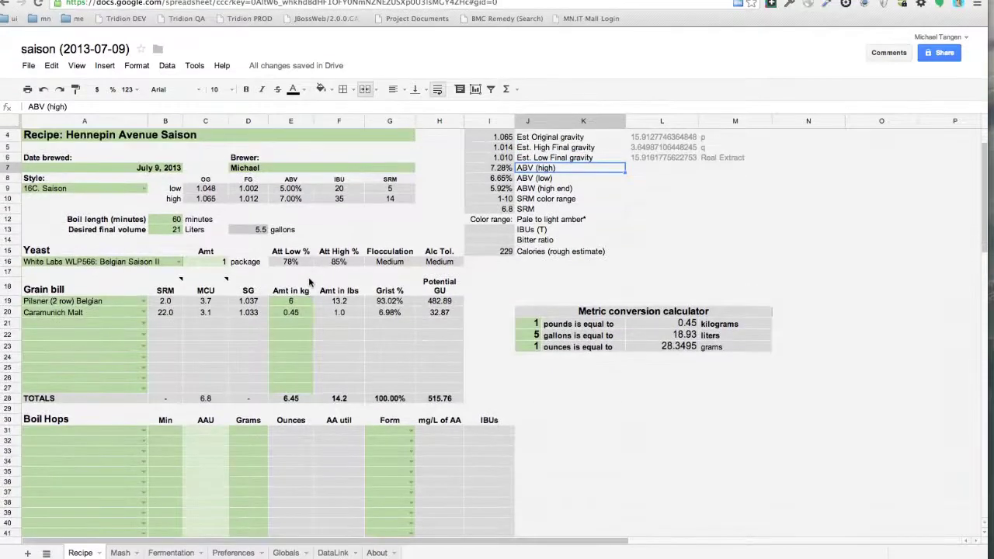
scroll(308, 281, down, 1)
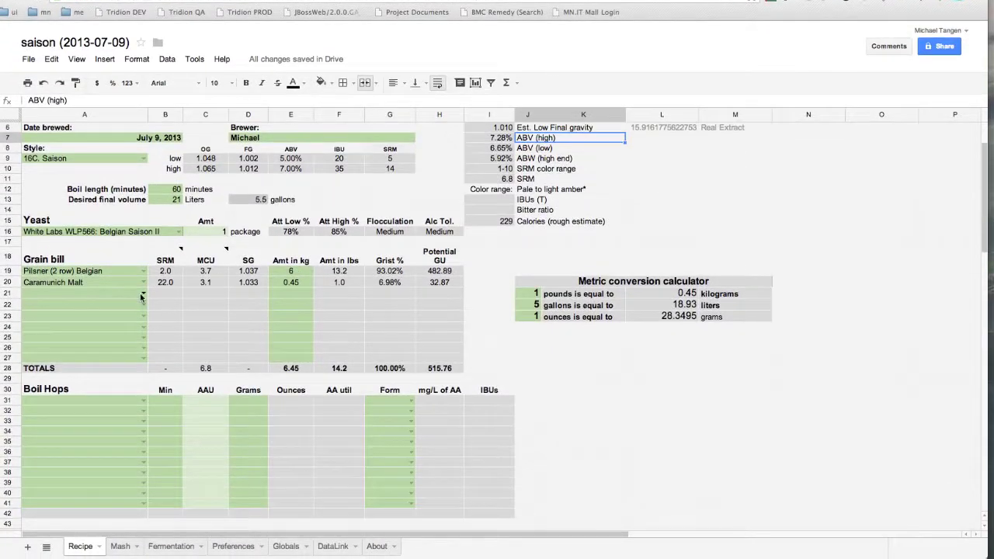
click(141, 295)
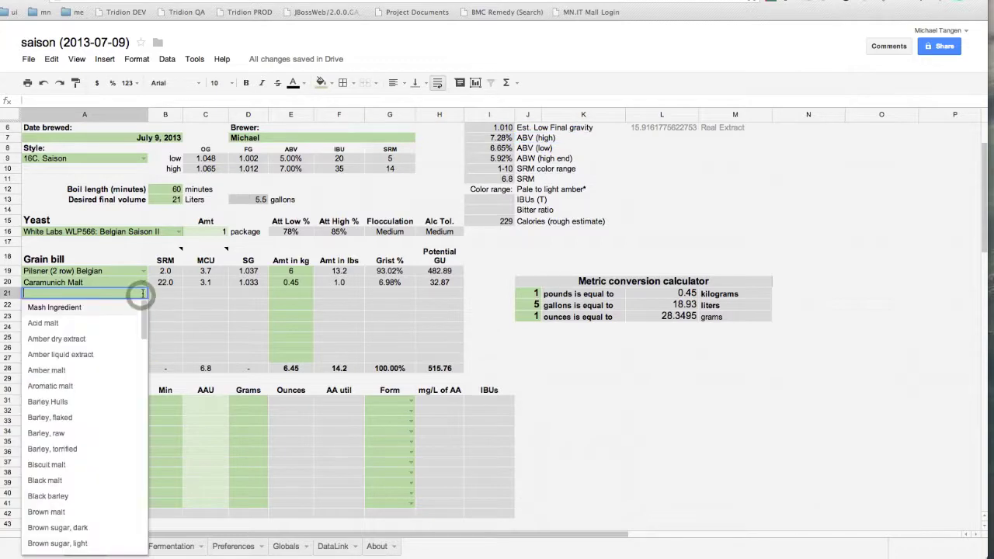
scroll(109, 344, down, 10)
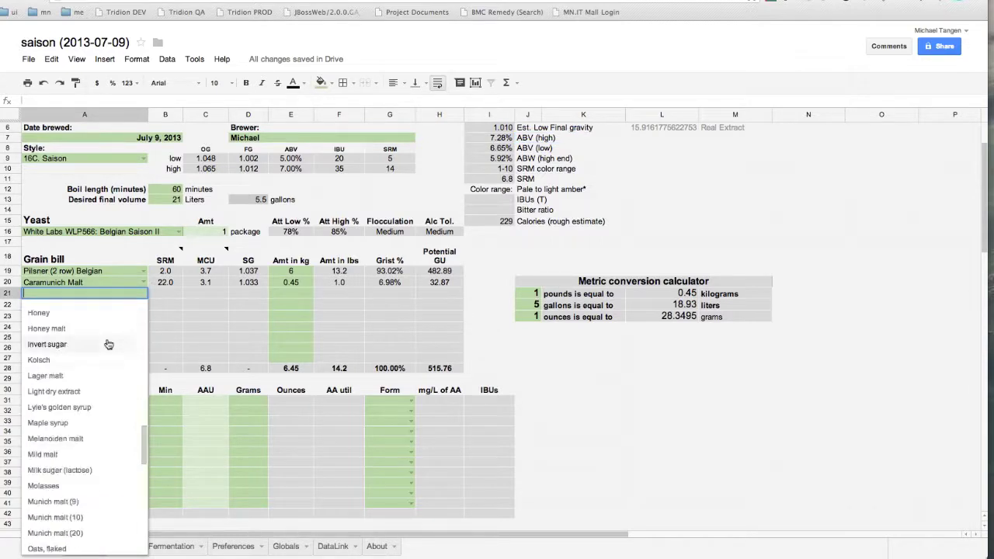
scroll(109, 344, down, 10)
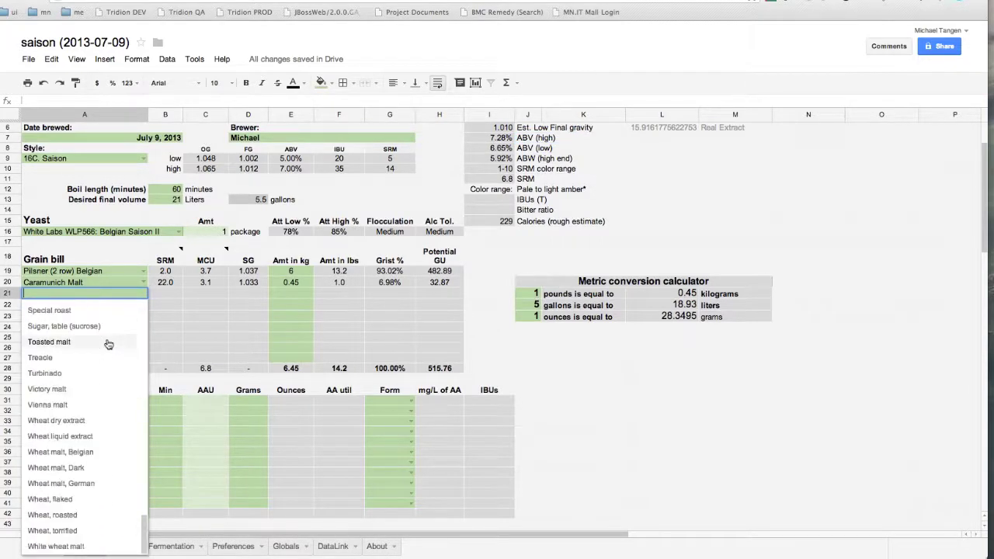
scroll(109, 343, up, 15)
click(160, 295)
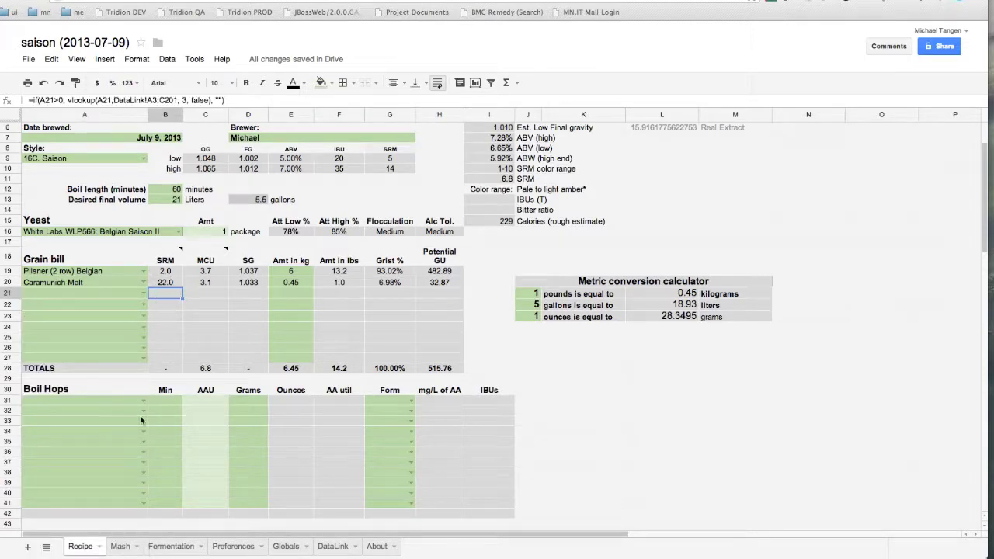
scroll(143, 408, down, 9)
scroll(143, 408, up, 5)
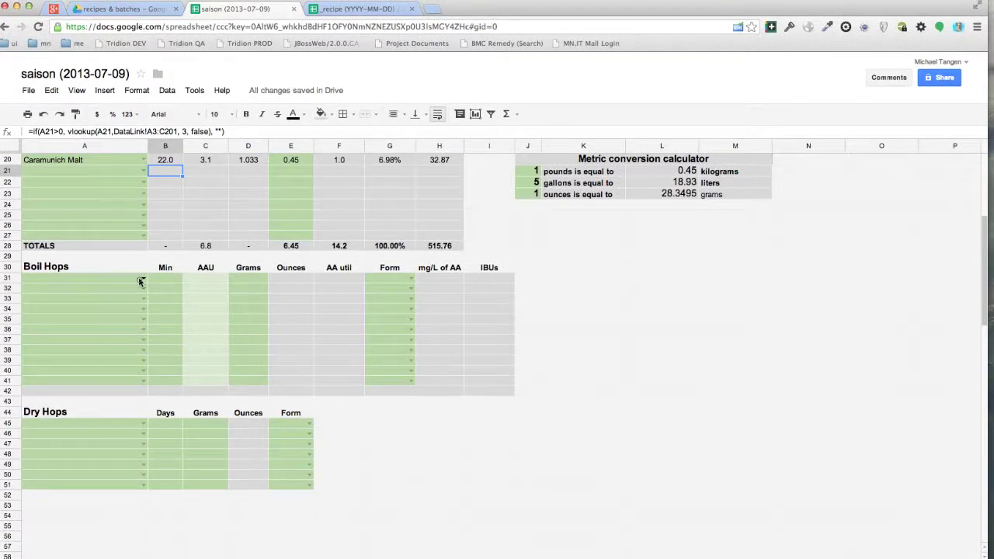
Add Hallertauer as the first boil hop at 60 minutes and 50 grams, yielding 21.61 IBUs
click(141, 280)
text(H)
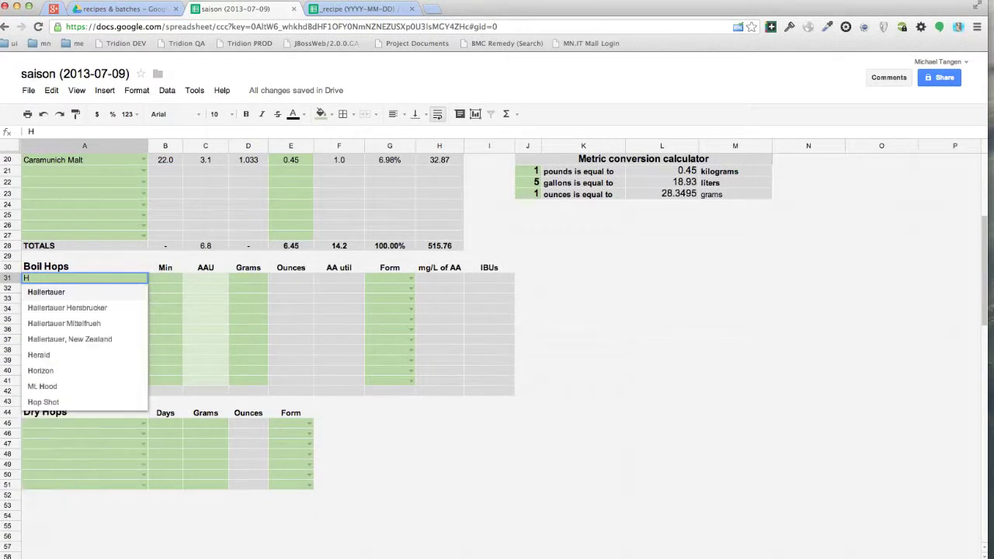
key(Tab)
text(60)
key(Tab)
key(Tab)
text(4)
key(Tab)
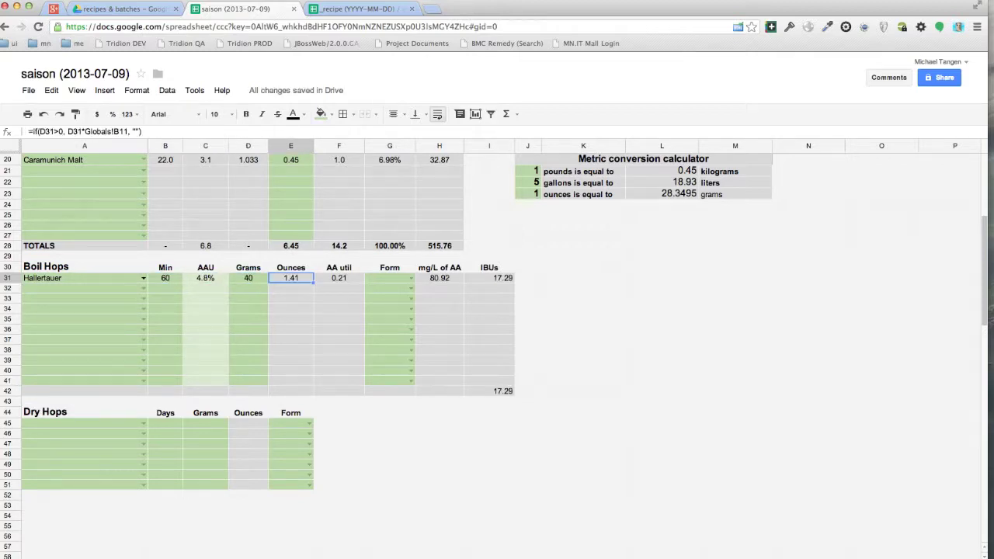
click(248, 278)
text(50)
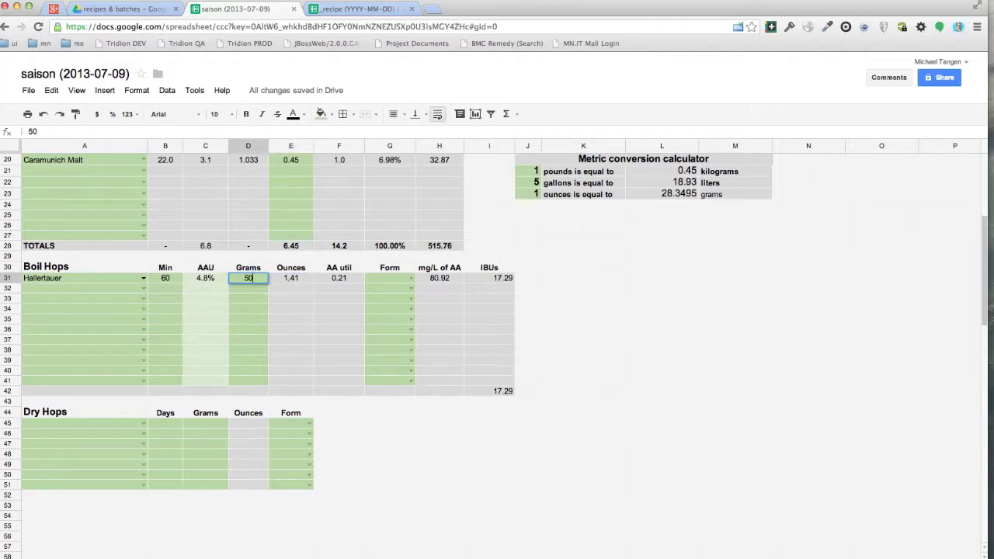
key(Tab)
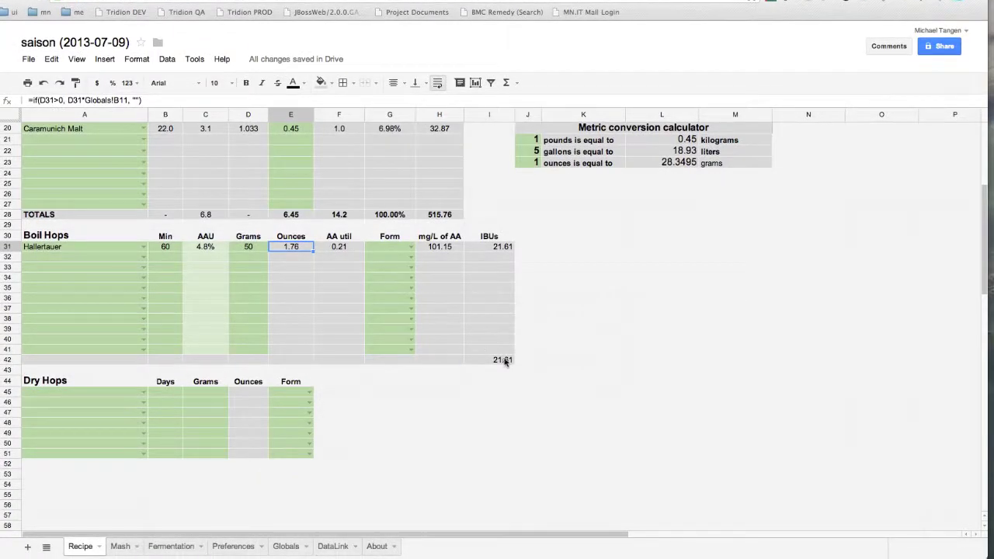
click(504, 361)
scroll(551, 346, up, 5)
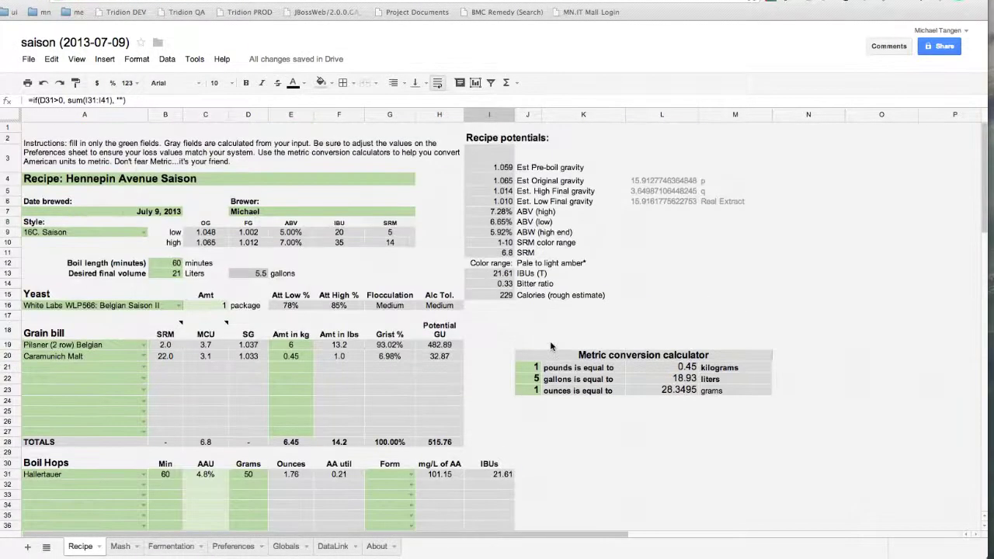
click(339, 233)
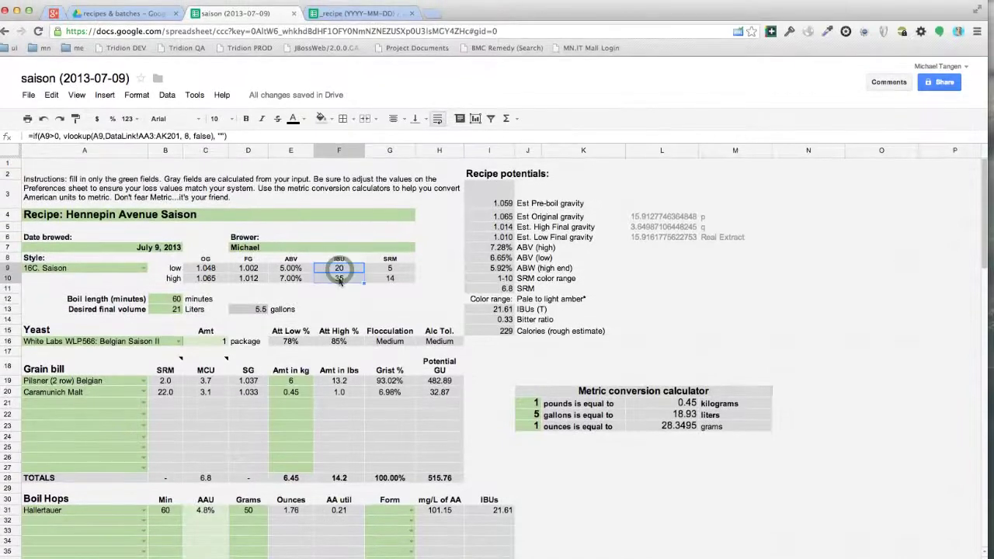
scroll(360, 287, down, 3)
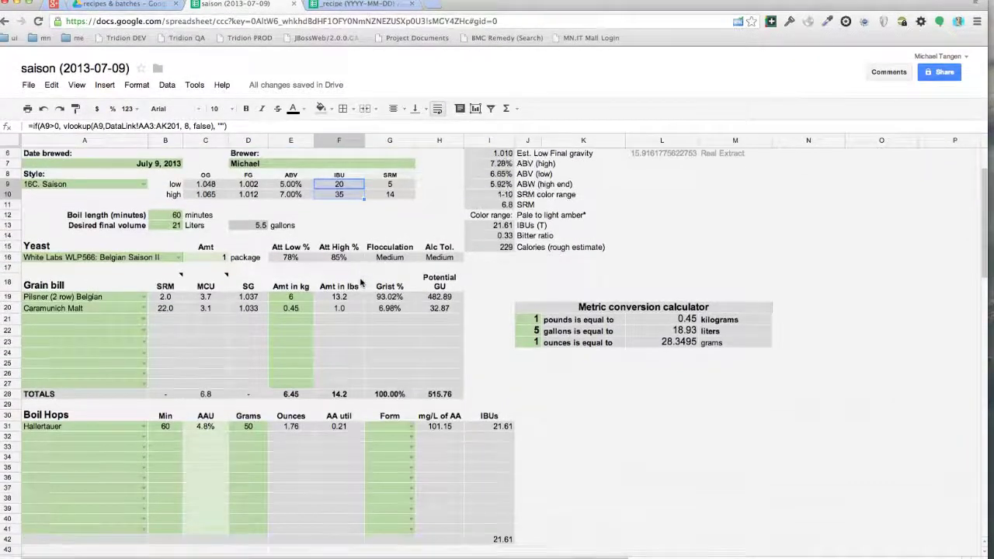
scroll(359, 279, down, 3)
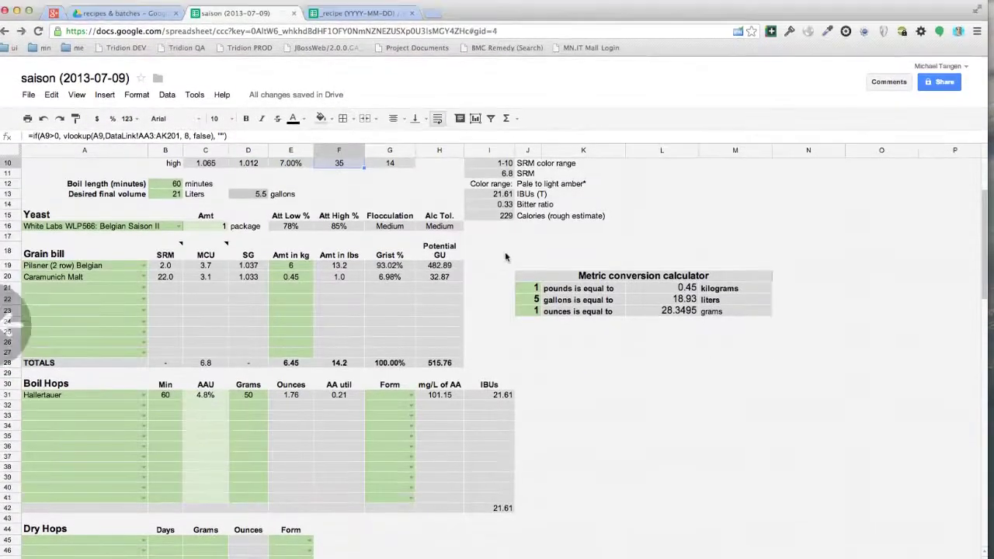
key(ctrl+shift+Page_Down)
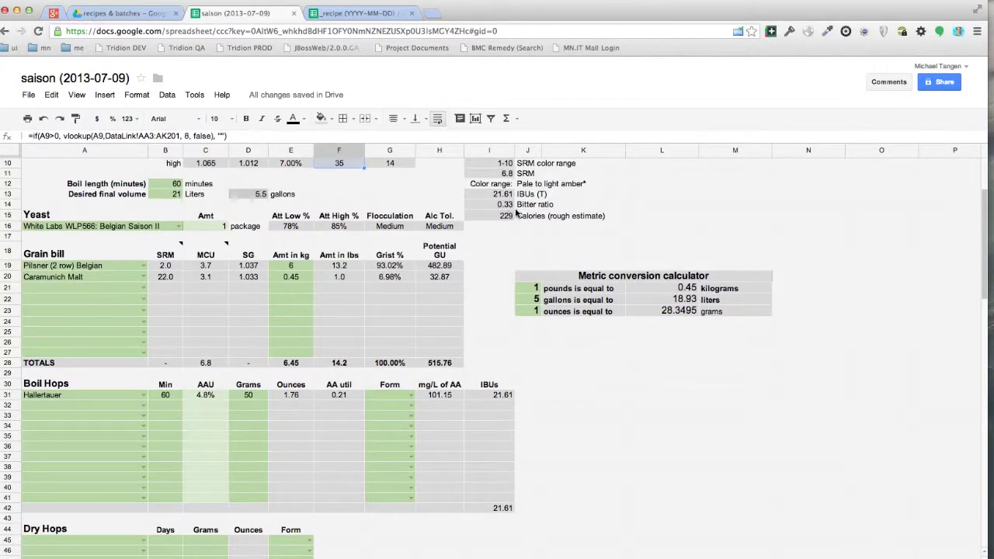
scroll(515, 214, up, 3)
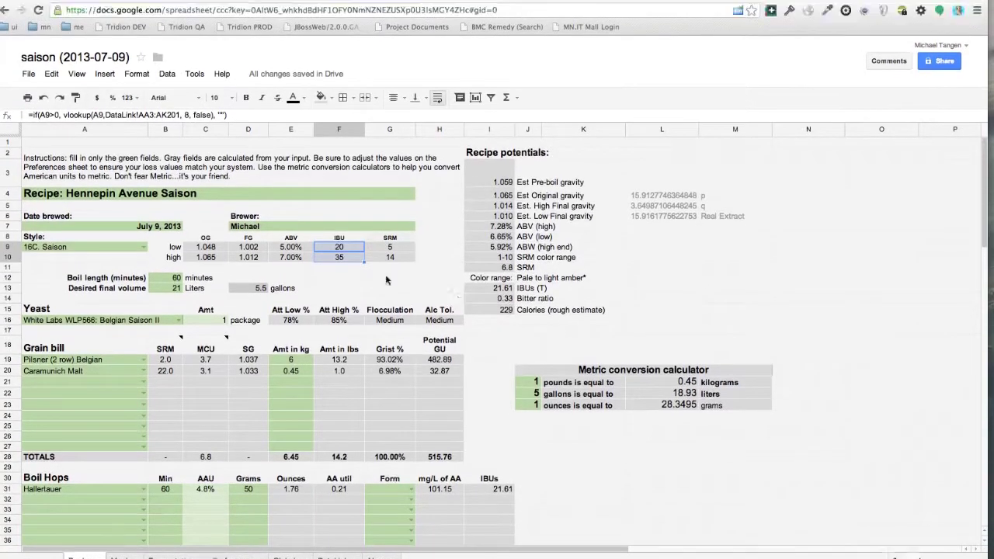
scroll(385, 266, down, 5)
scroll(386, 284, down, 2)
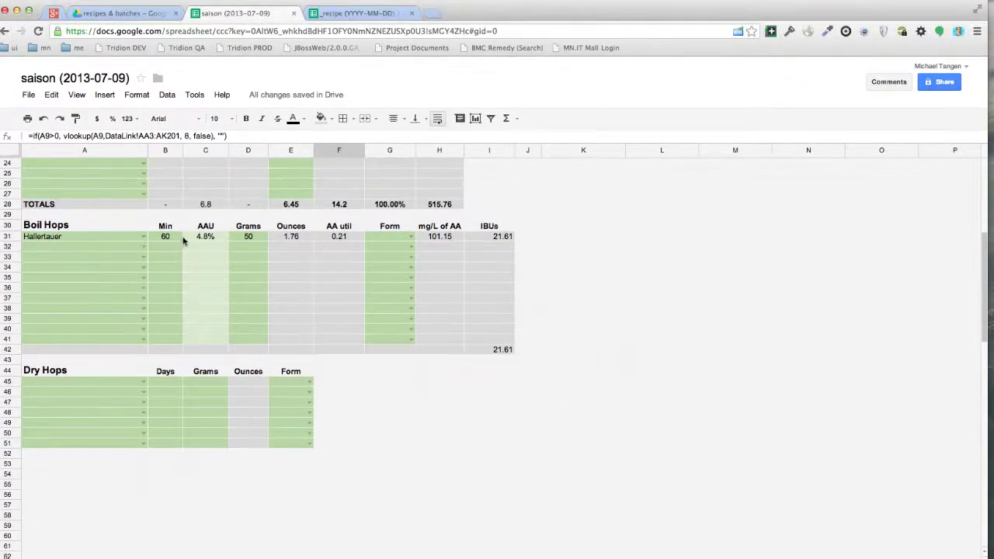
drag(172, 241, 166, 328)
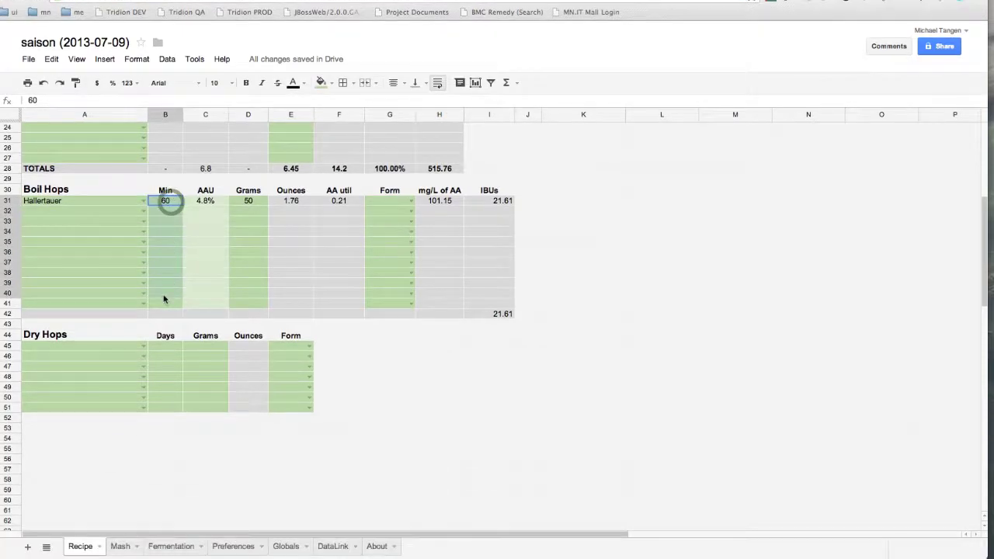
drag(214, 241, 211, 323)
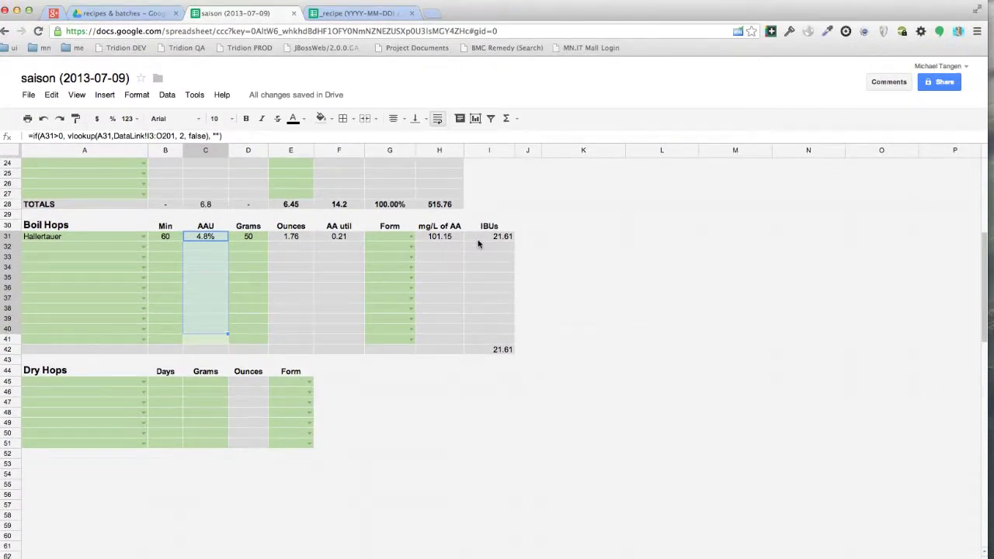
scroll(500, 318, right, 4)
scroll(497, 319, up, 1)
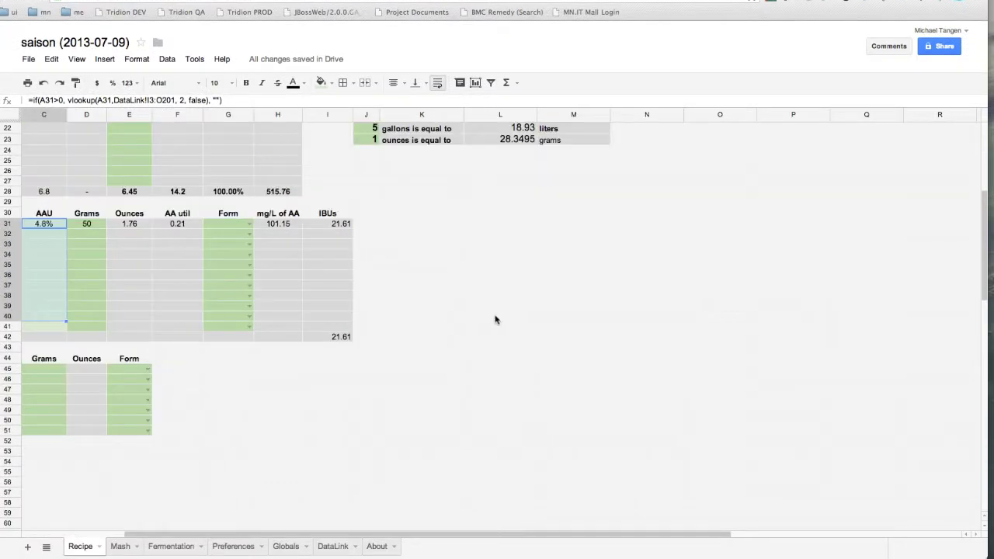
scroll(497, 319, left, 4)
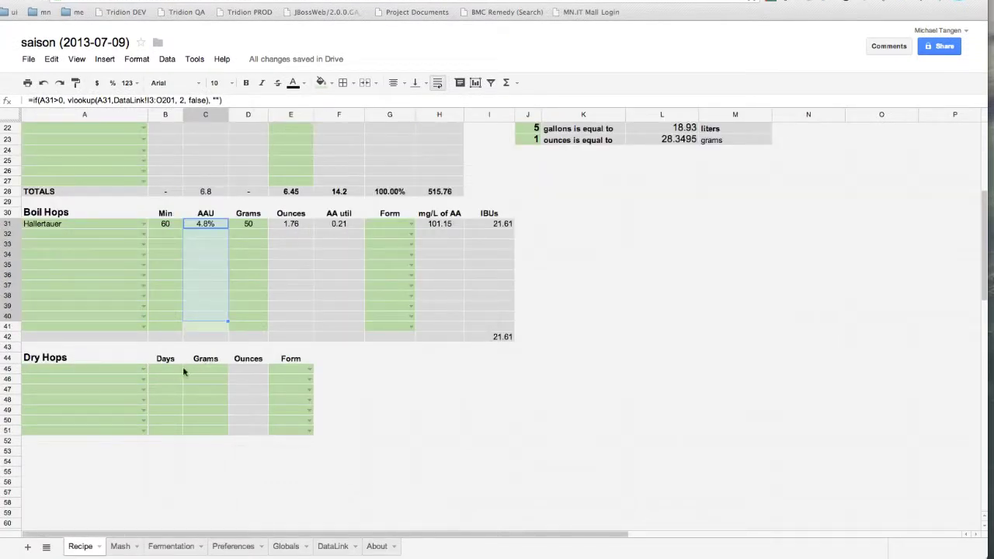
drag(168, 371, 169, 426)
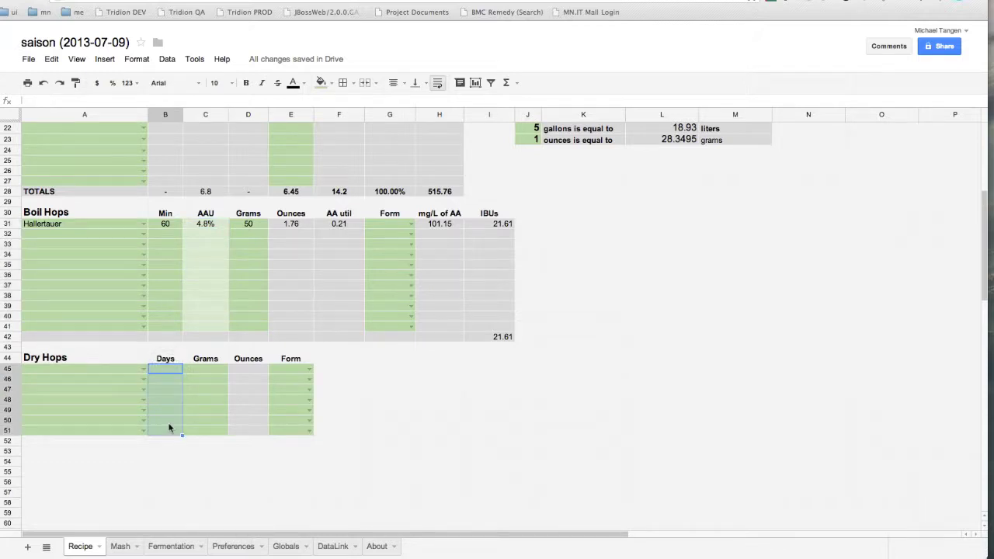
drag(199, 371, 240, 427)
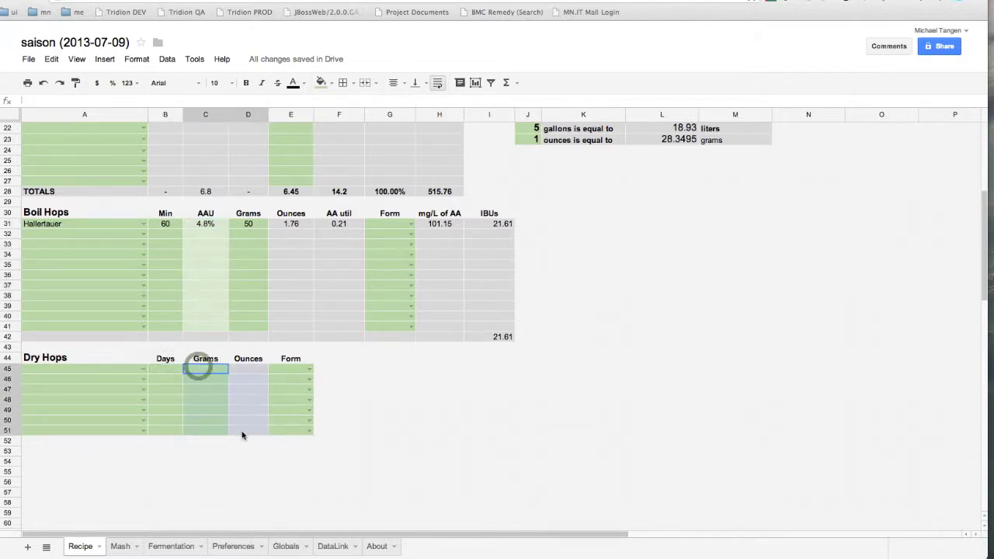
click(381, 412)
scroll(372, 404, up, 10)
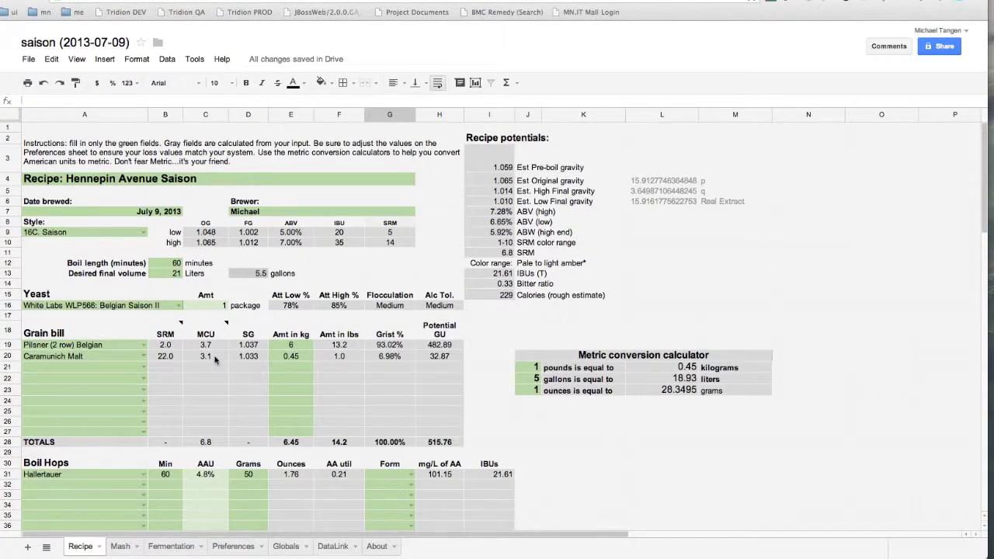
scroll(130, 382, down, 3)
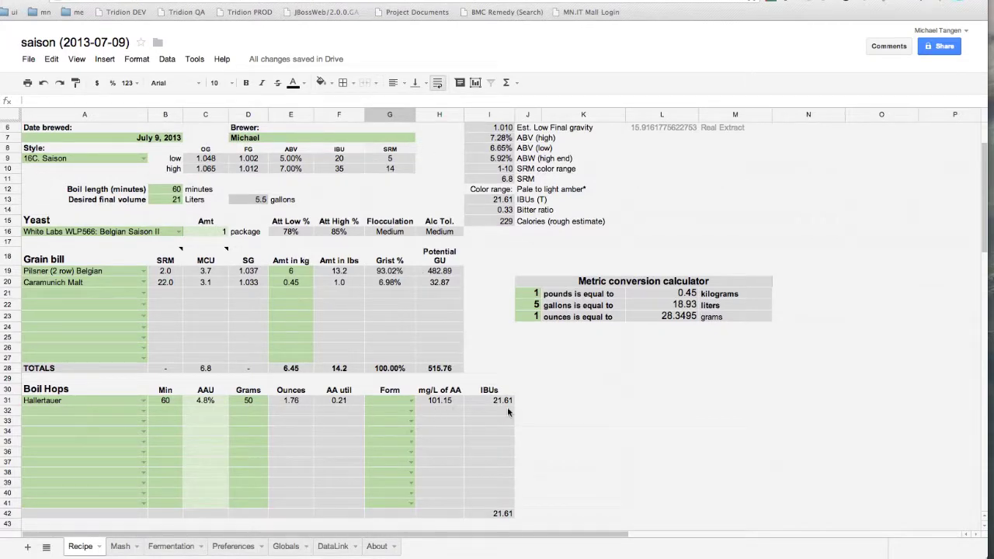
scroll(510, 409, down, 4)
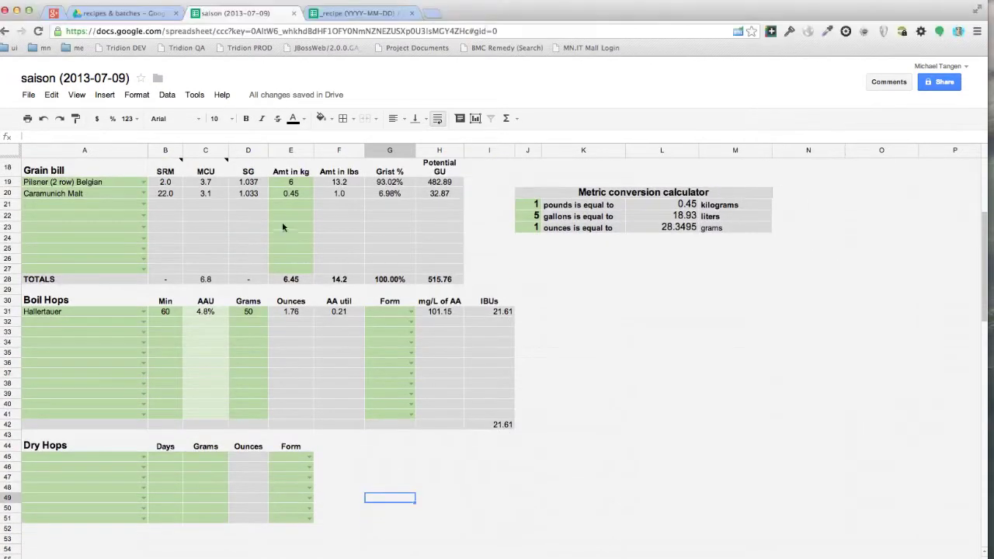
Review the Caramunich Malt entry and its calculated pound weight and grist percentage columns
click(278, 193)
click(92, 195)
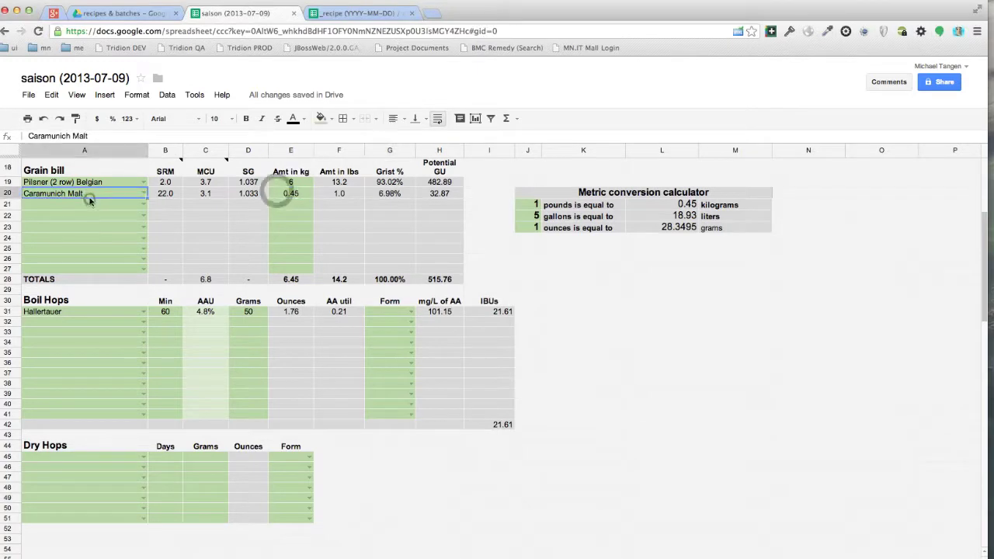
click(97, 220)
drag(163, 205, 260, 258)
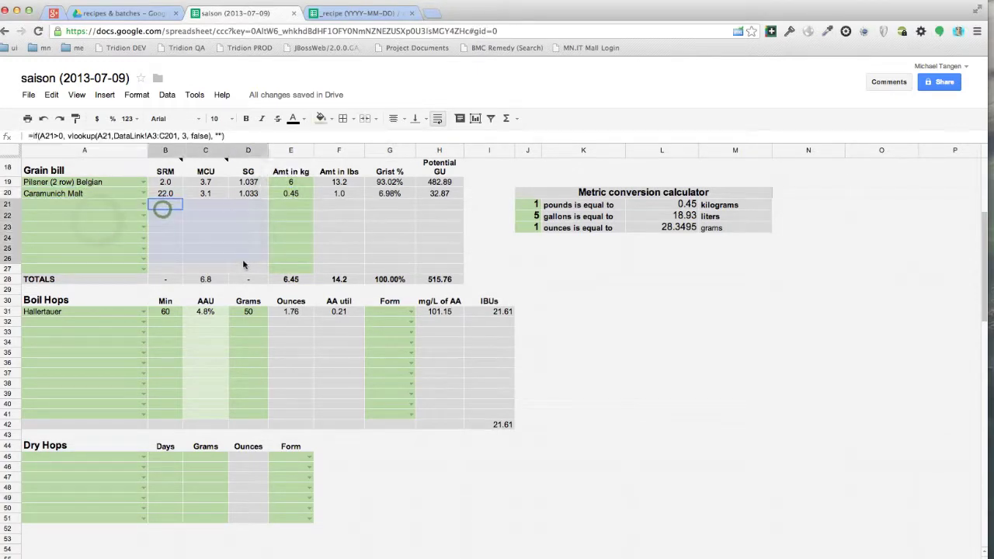
click(352, 259)
click(379, 257)
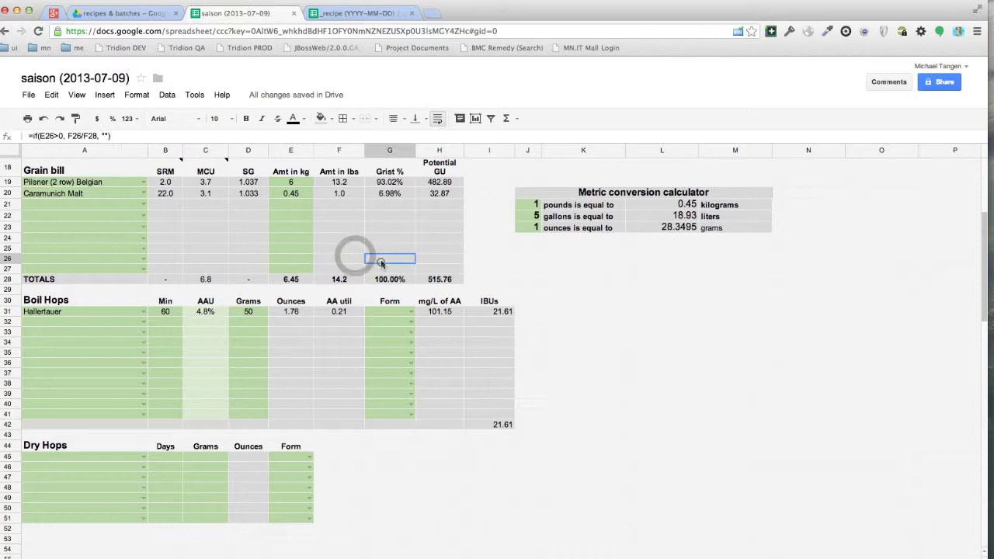
click(562, 353)
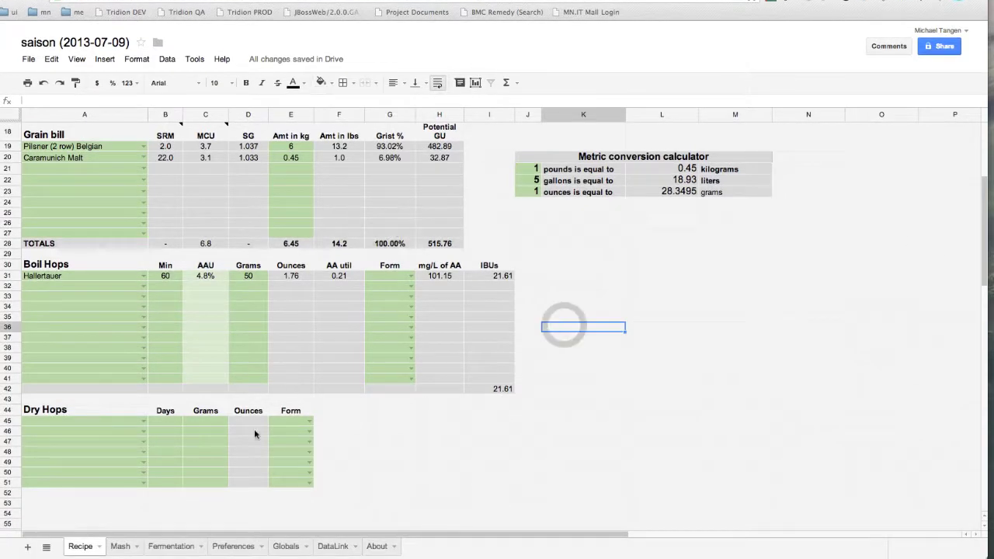
Set the Hallertauer hop form to Pellet and switch to the Mash sheet
click(378, 277)
click(403, 278)
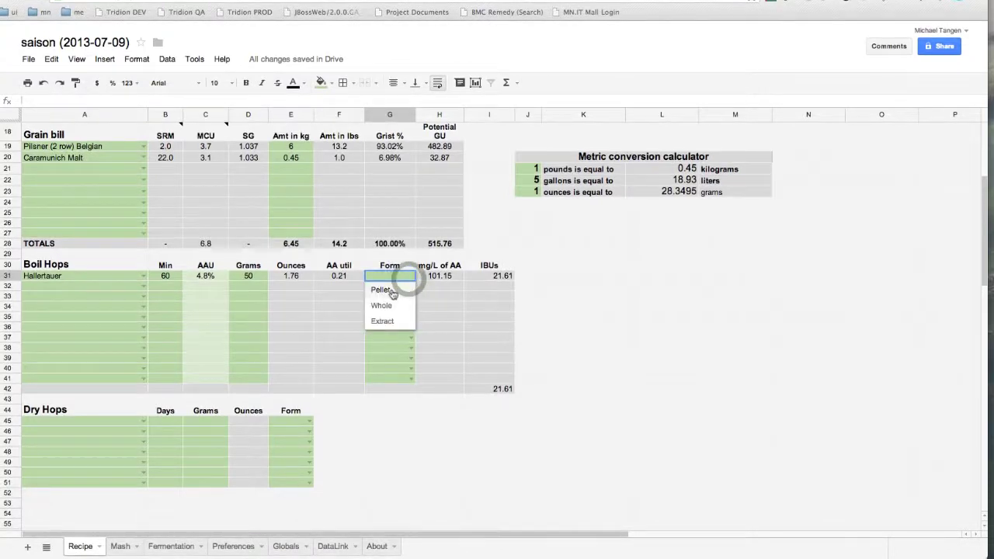
click(382, 290)
click(548, 301)
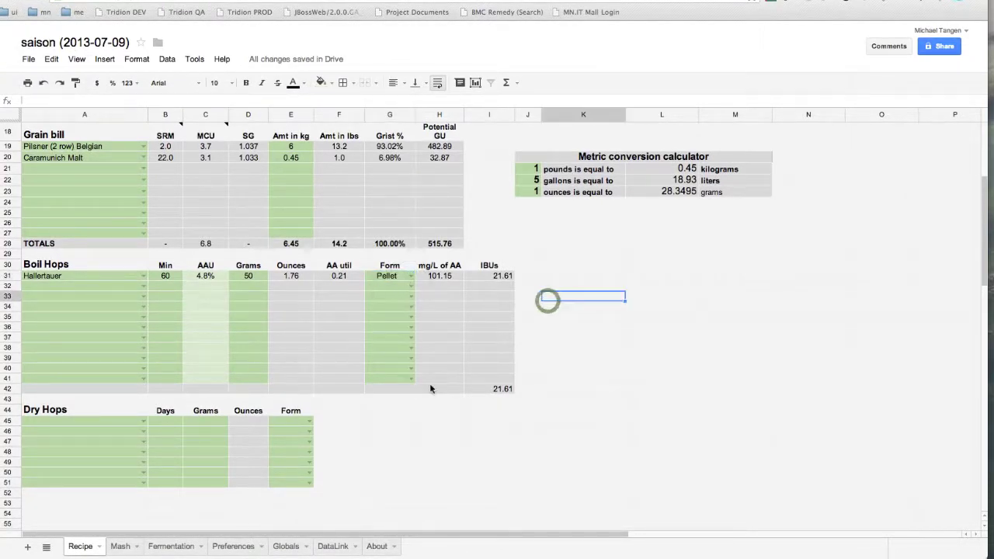
click(118, 546)
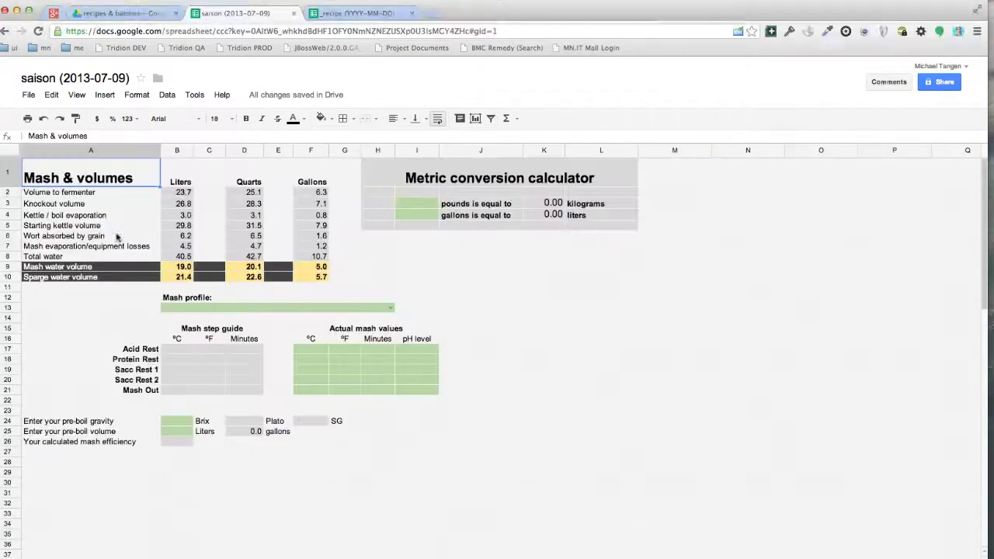
Review the calculated mash and sparge water volumes and their gallon conversions
drag(75, 193, 258, 268)
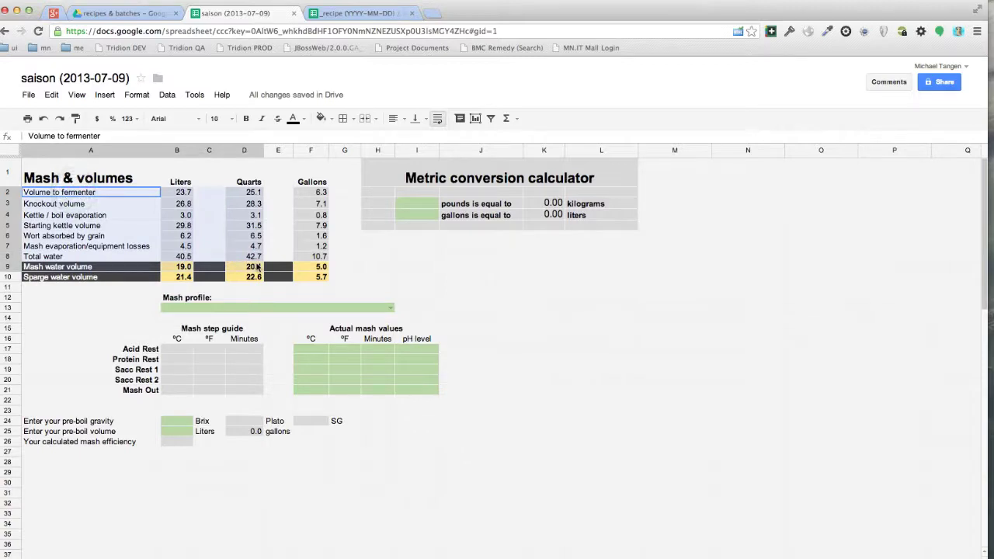
click(345, 276)
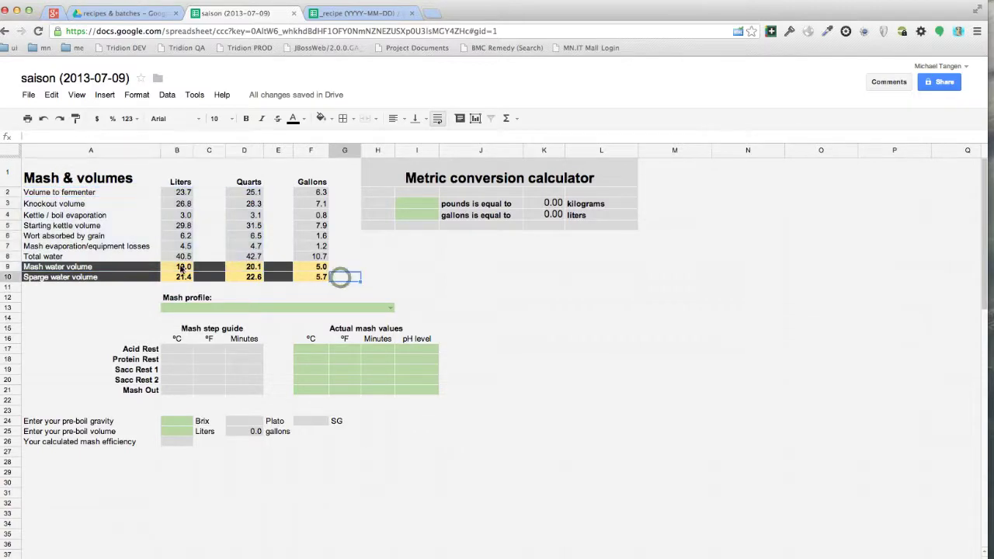
click(105, 270)
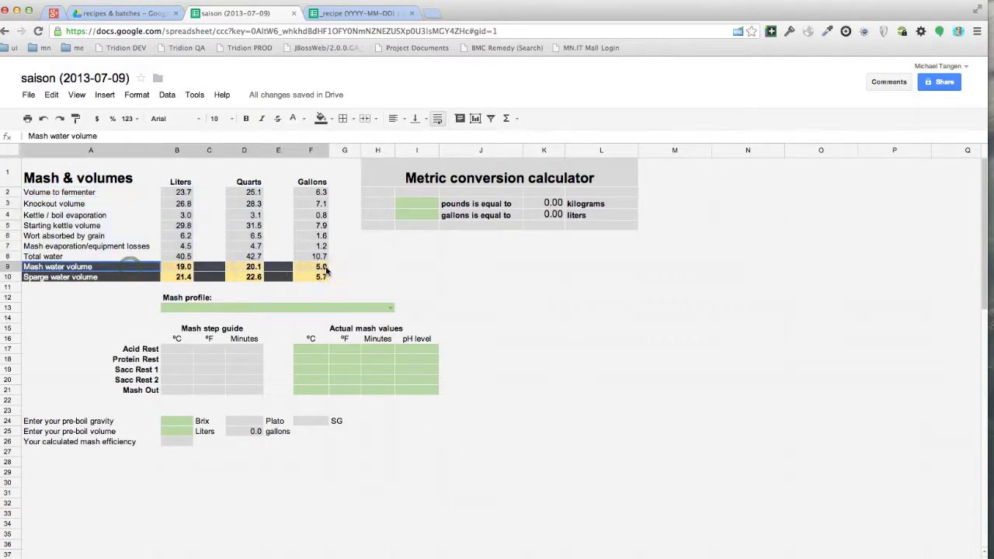
click(35, 280)
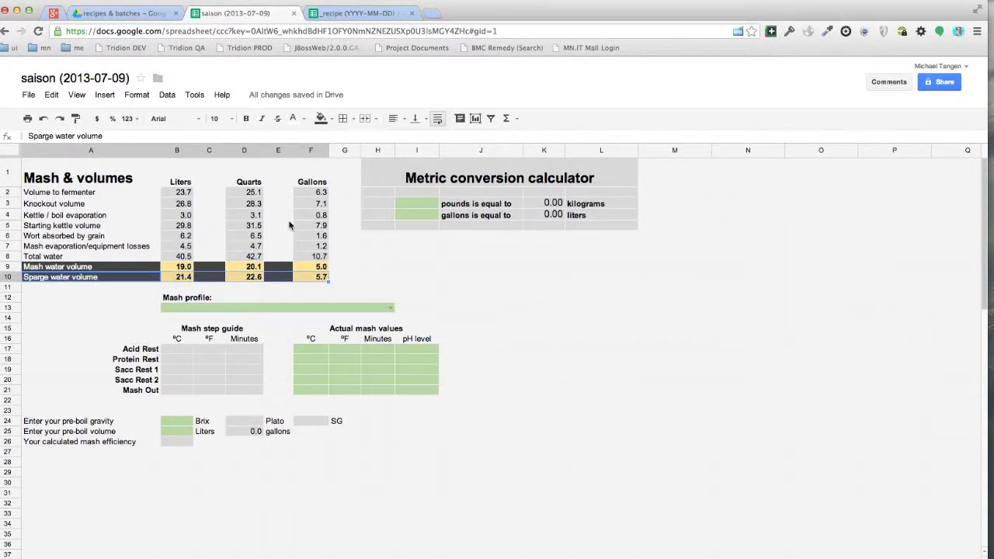
click(317, 195)
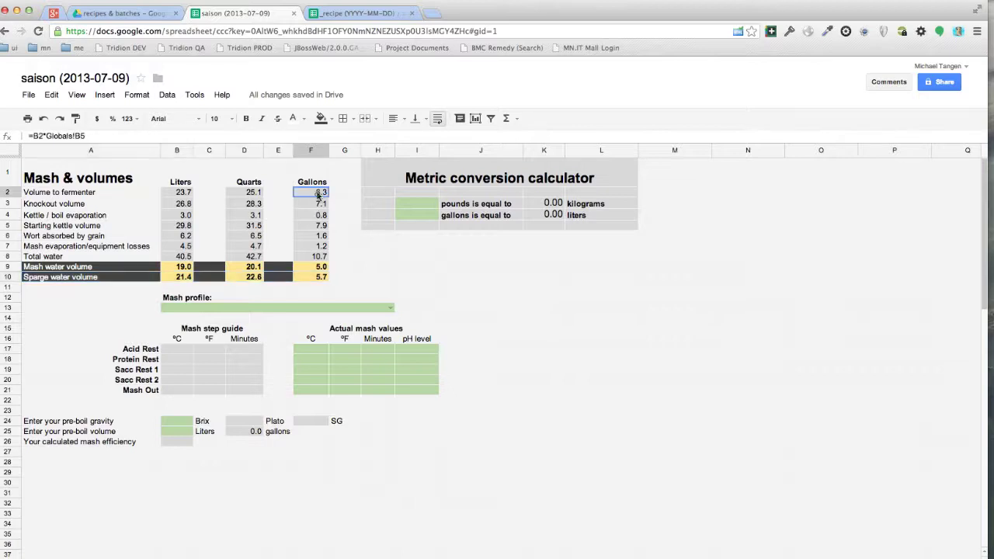
click(319, 203)
click(320, 215)
click(323, 235)
click(317, 192)
Trace how total water of 40.5 L (10.7 gal) is summed, then open the mash profile list
click(312, 207)
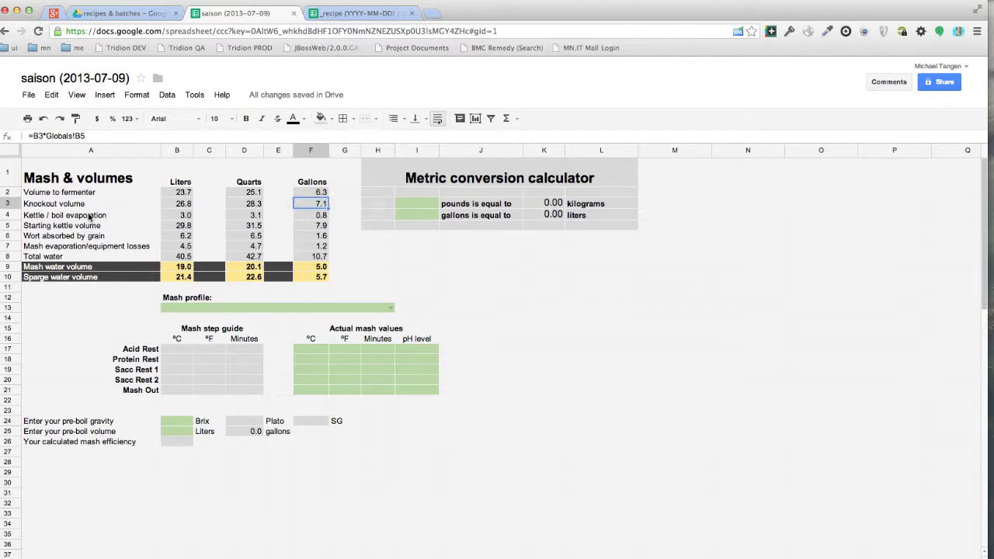
click(310, 217)
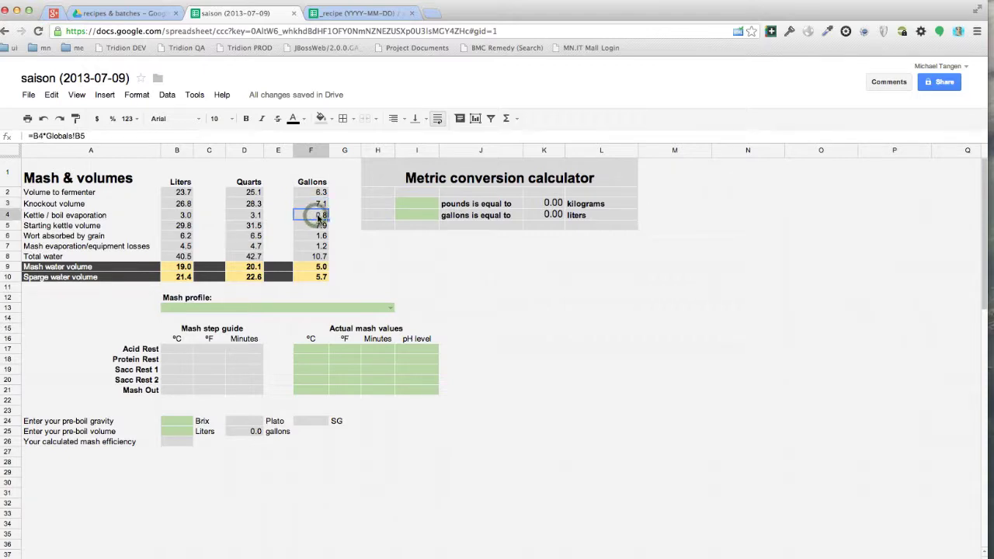
click(320, 232)
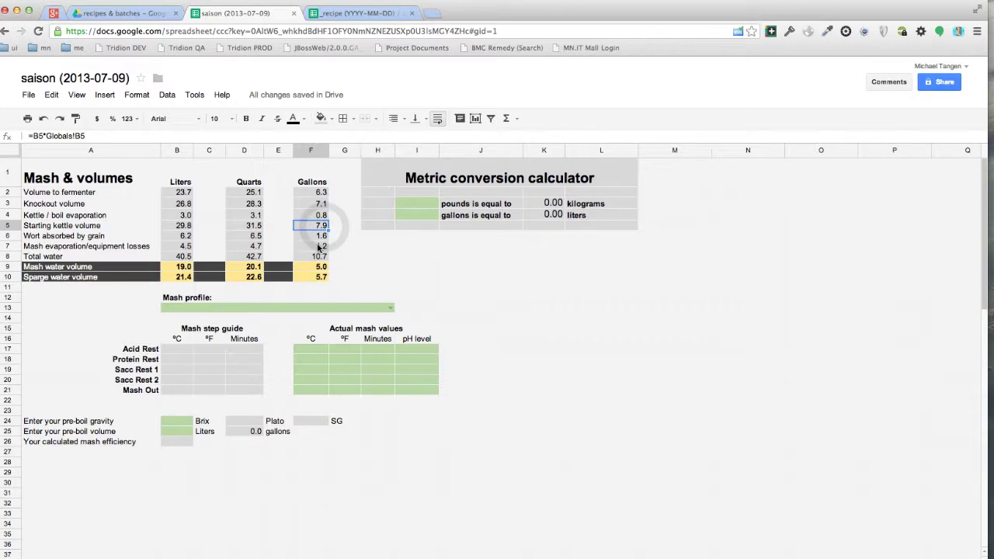
click(322, 237)
click(323, 247)
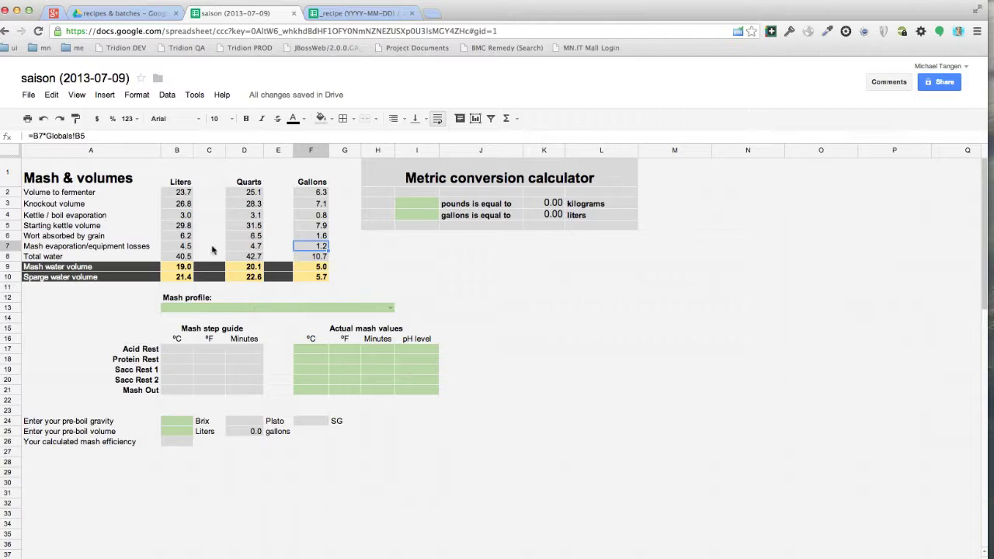
click(319, 257)
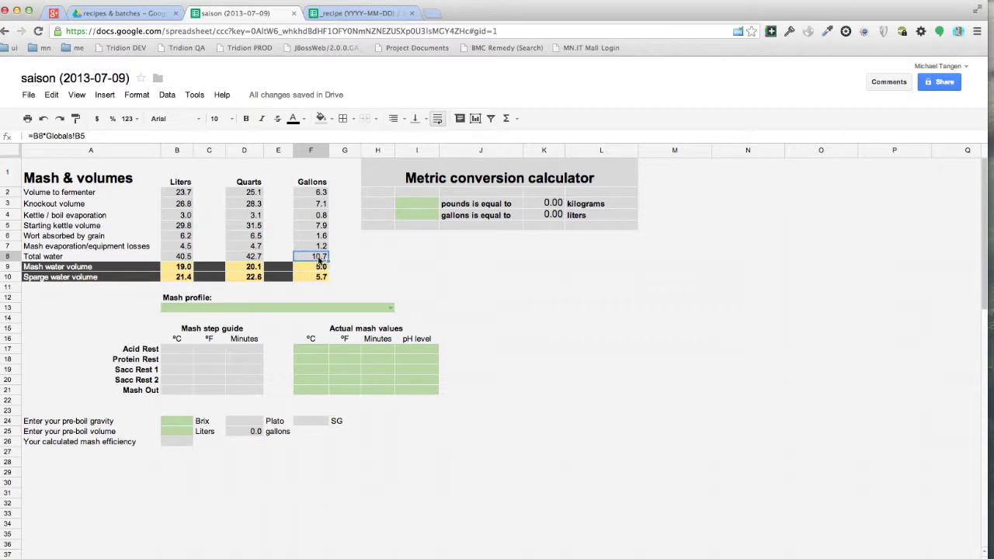
click(187, 256)
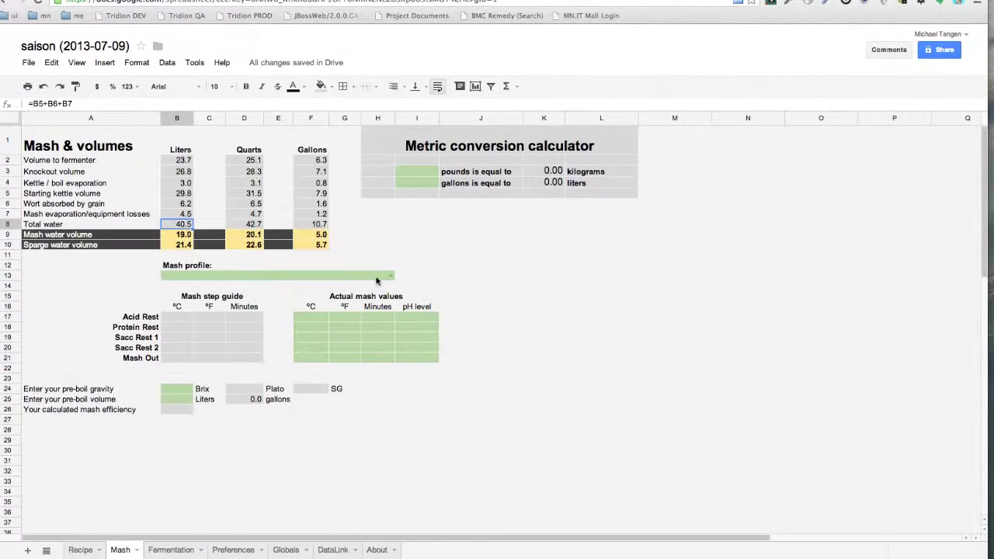
click(389, 308)
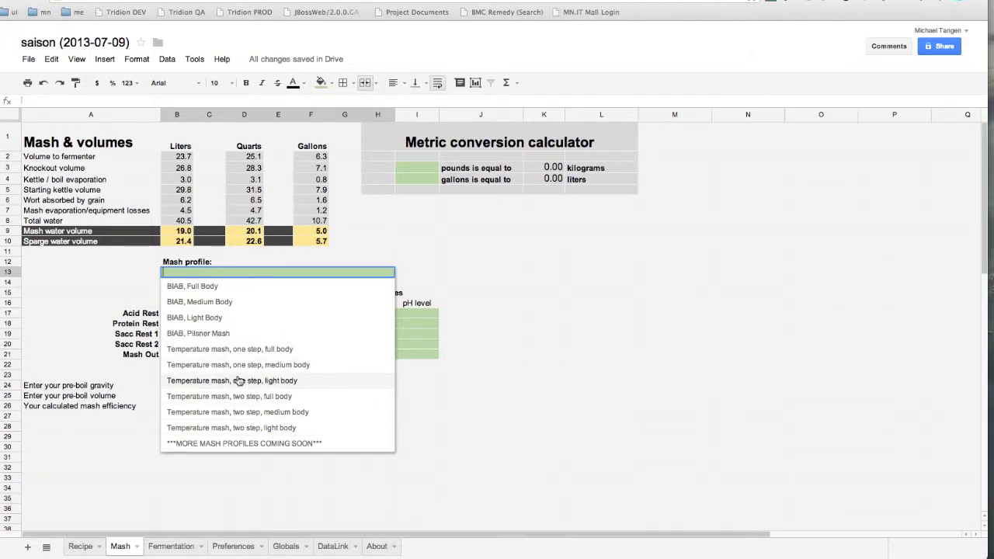
Select 'Temperature mash, one step, light body' and review its Sacc Rest 64.4 °C/75 min and Mash Out 75.6 °C/10 min targets
click(236, 383)
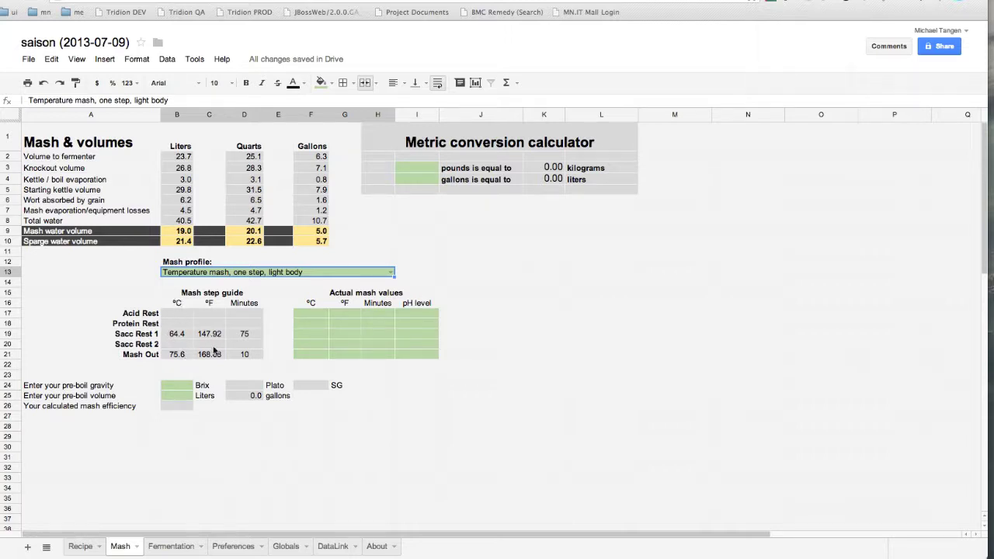
click(245, 333)
click(245, 354)
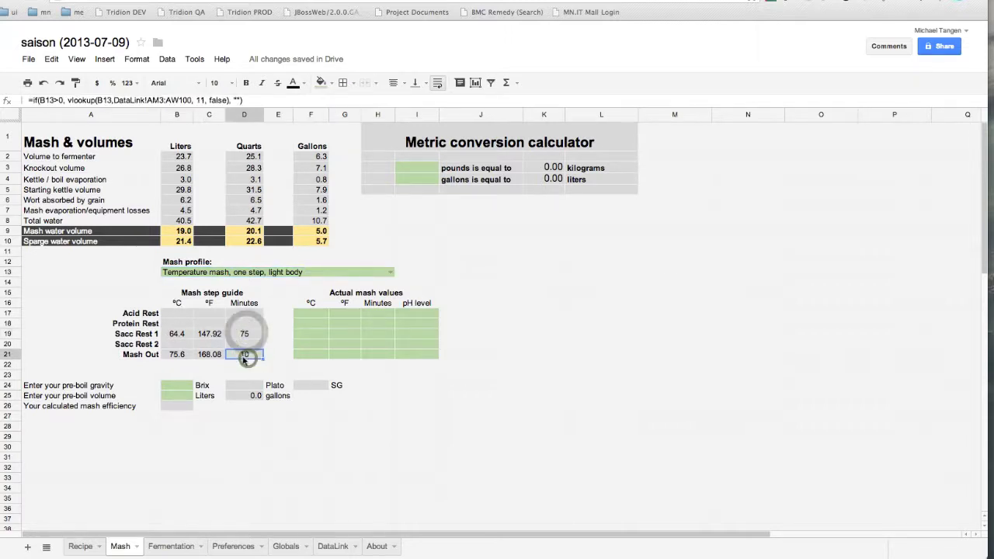
click(211, 355)
click(177, 355)
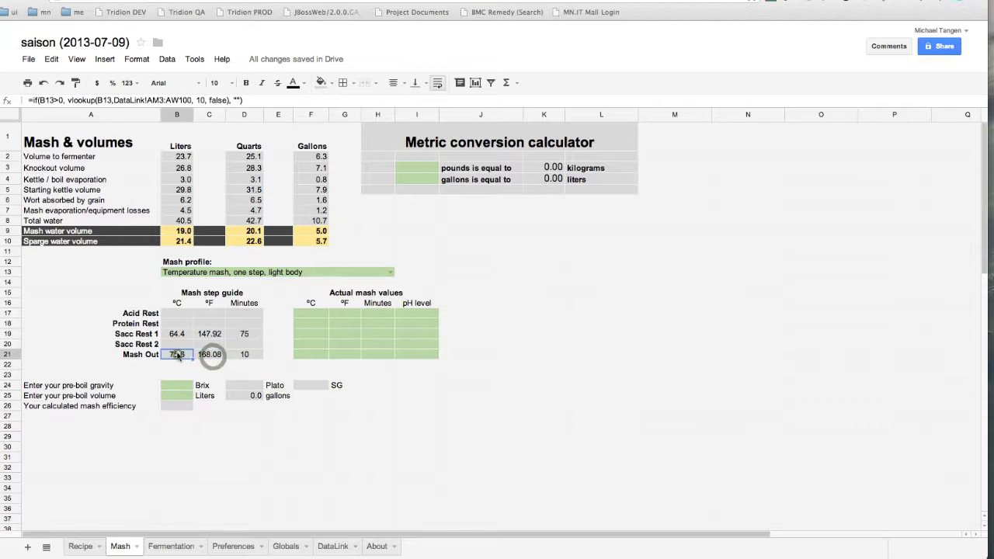
drag(308, 293, 399, 348)
click(298, 336)
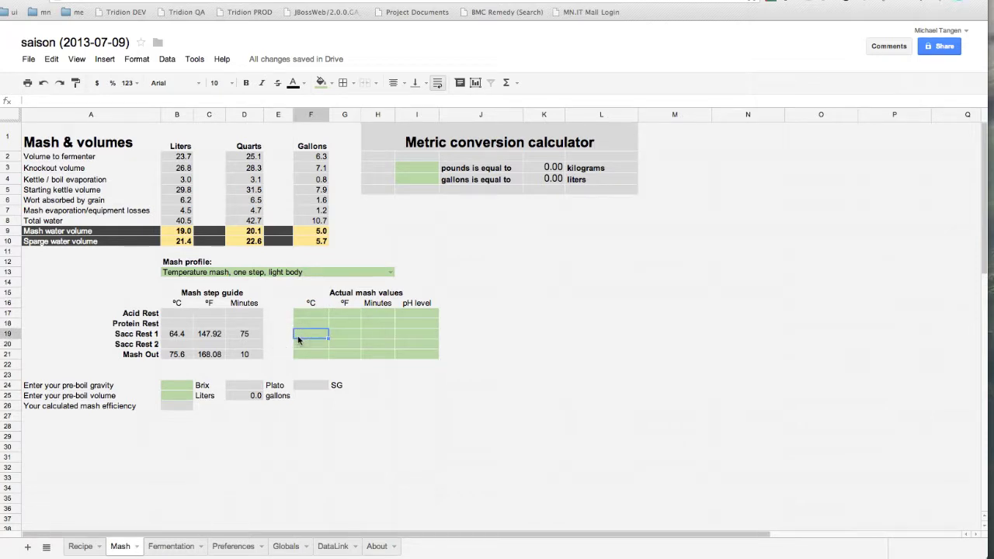
Record Sacc Rest 1 actuals of 66 °C, 90 minutes and pH 5.2
text(66)
key(Tab)
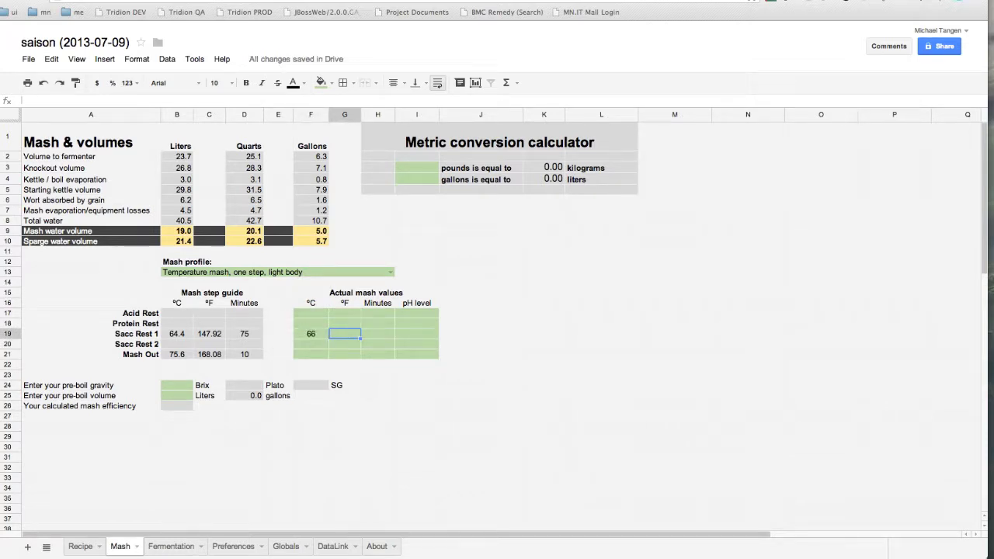
click(377, 333)
text(6)
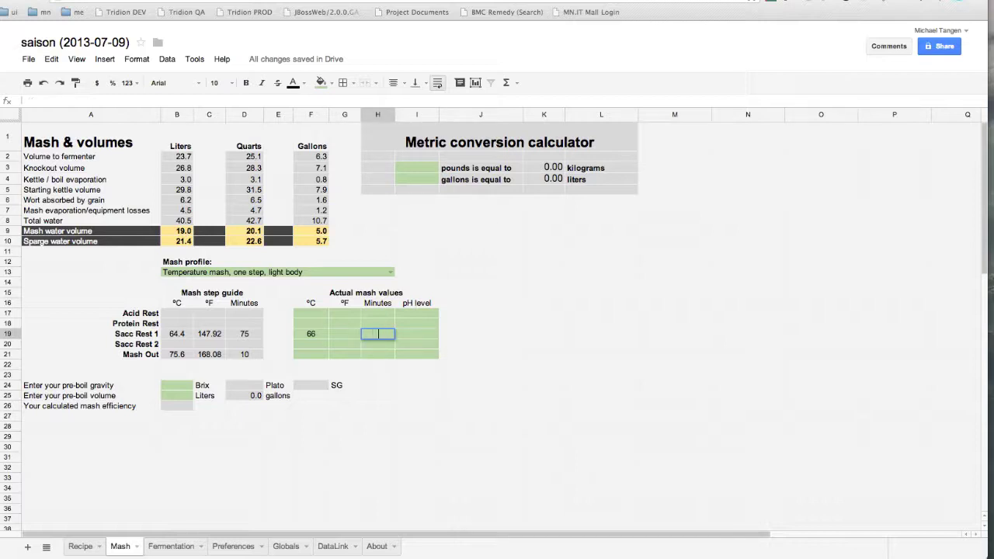
key(Tab)
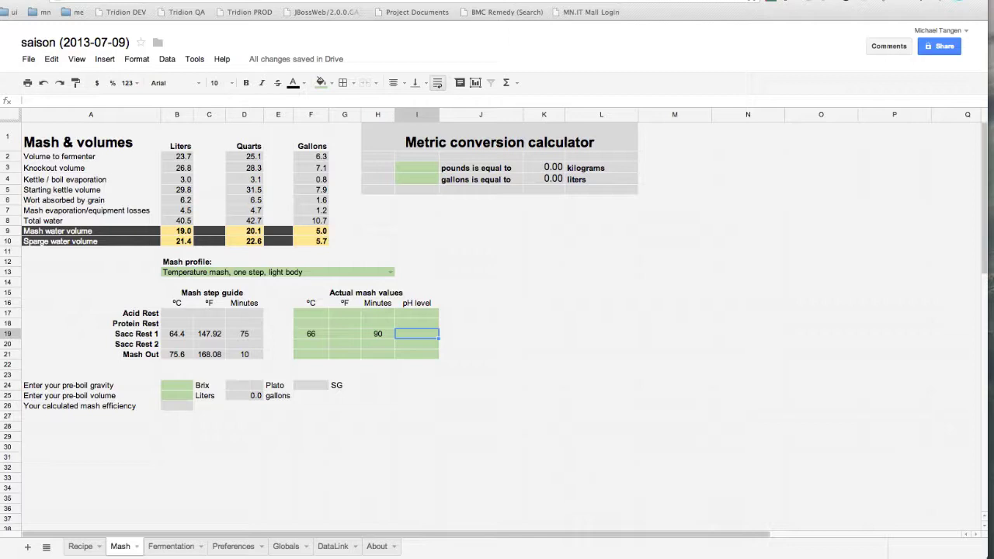
text(5.2)
key(Return)
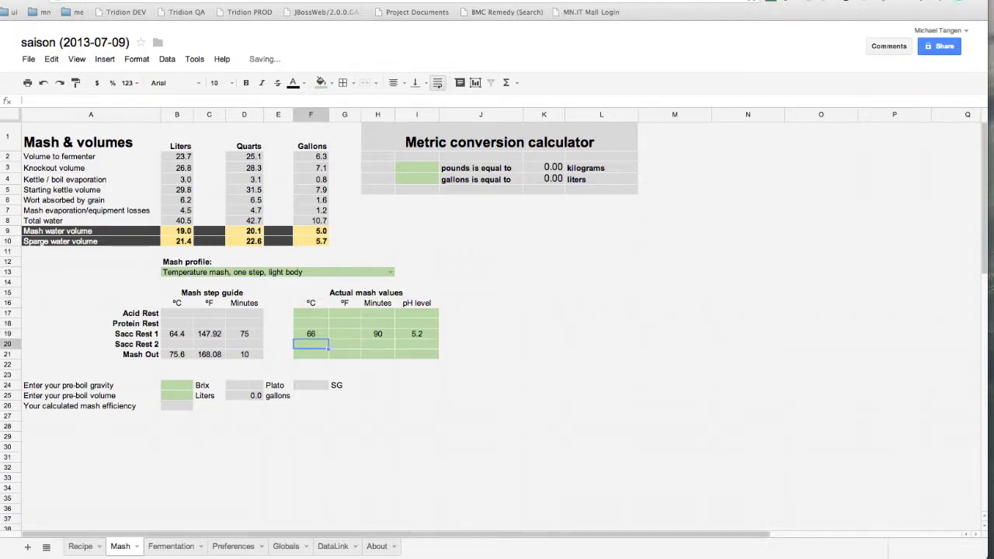
Record Mash Out actuals of 76 °C, 20 minutes and pH 5.5
click(311, 354)
text(76)
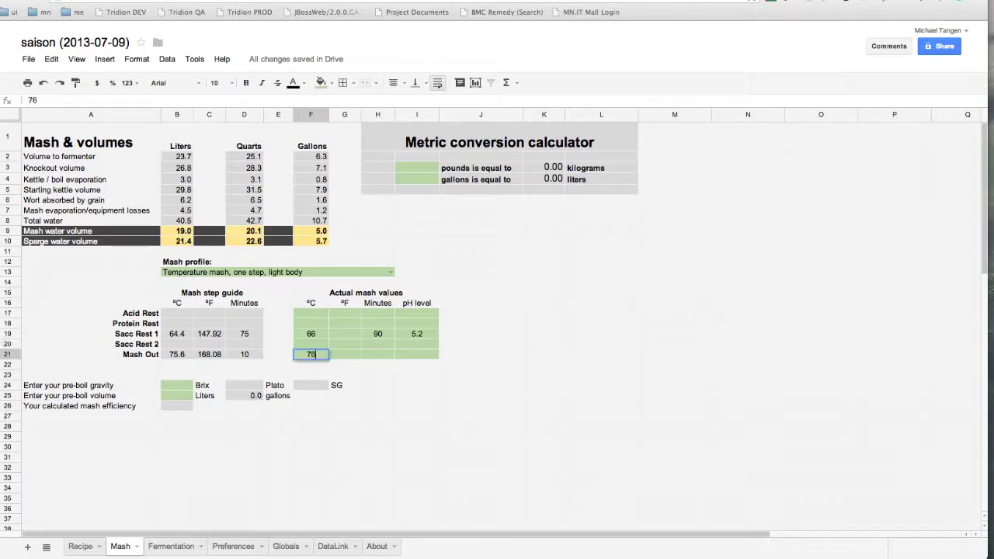
key(Tab)
key(Tab)
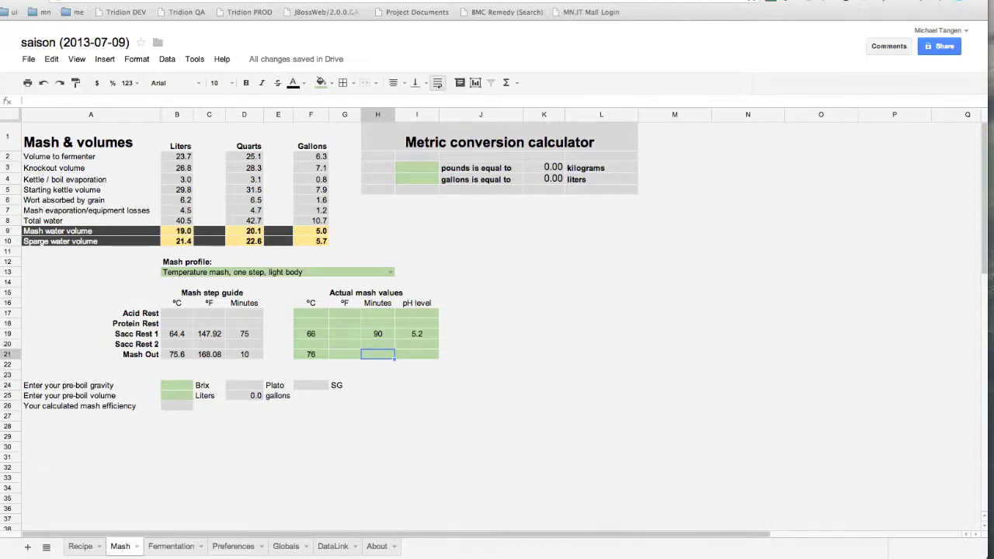
text(15)
key(BackSpace)
key(BackSpace)
text(20)
key(Tab)
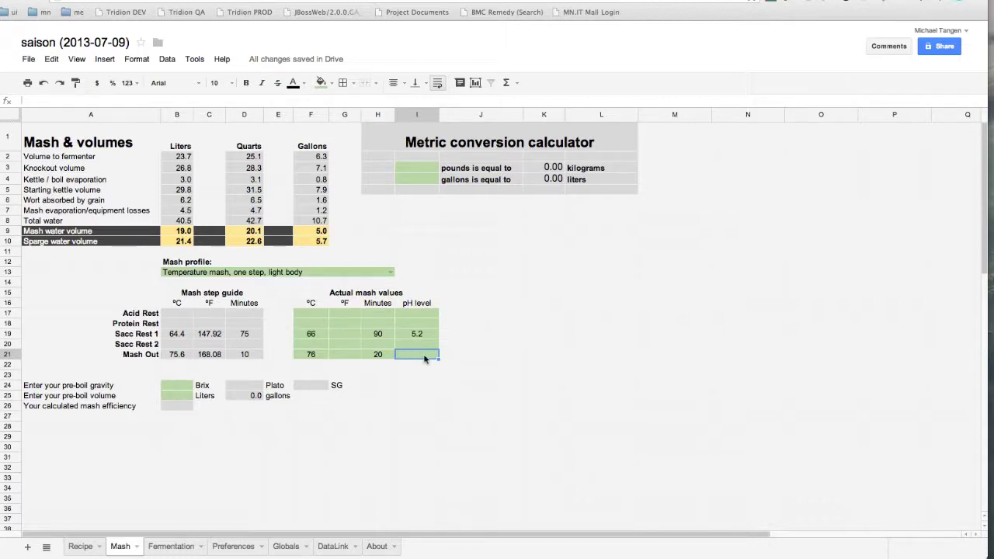
text(5.5)
key(Return)
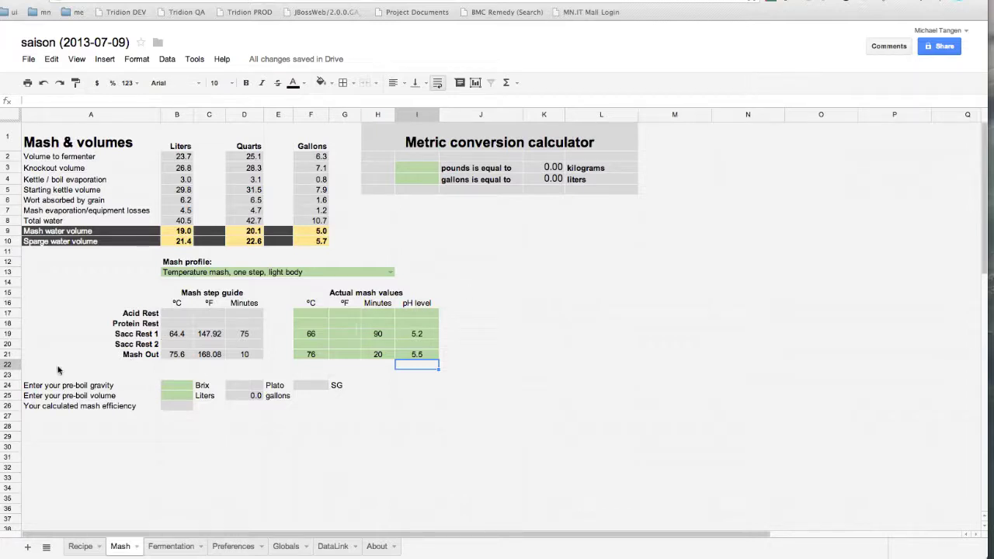
click(165, 388)
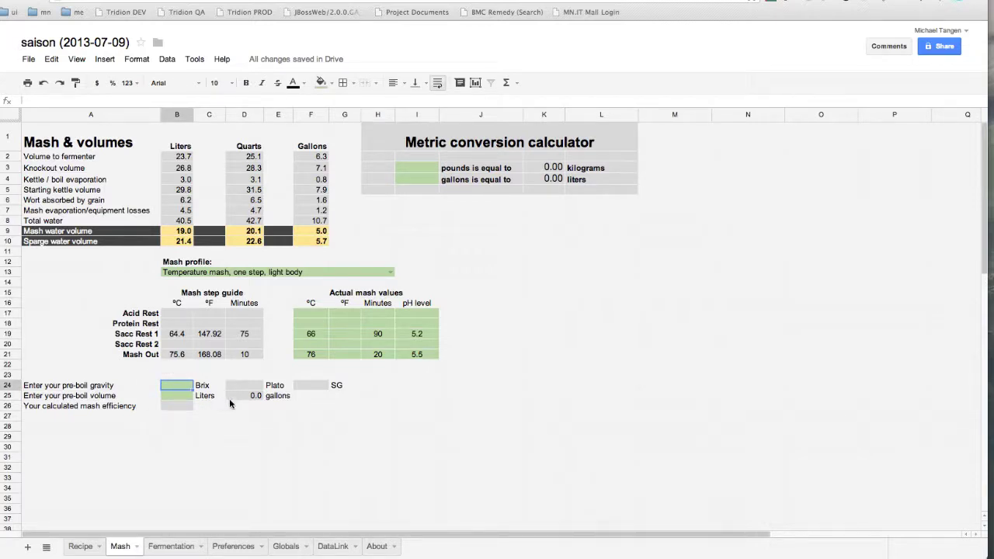
Enter a pre-boil gravity of 13 Brix
text(15)
key(Return)
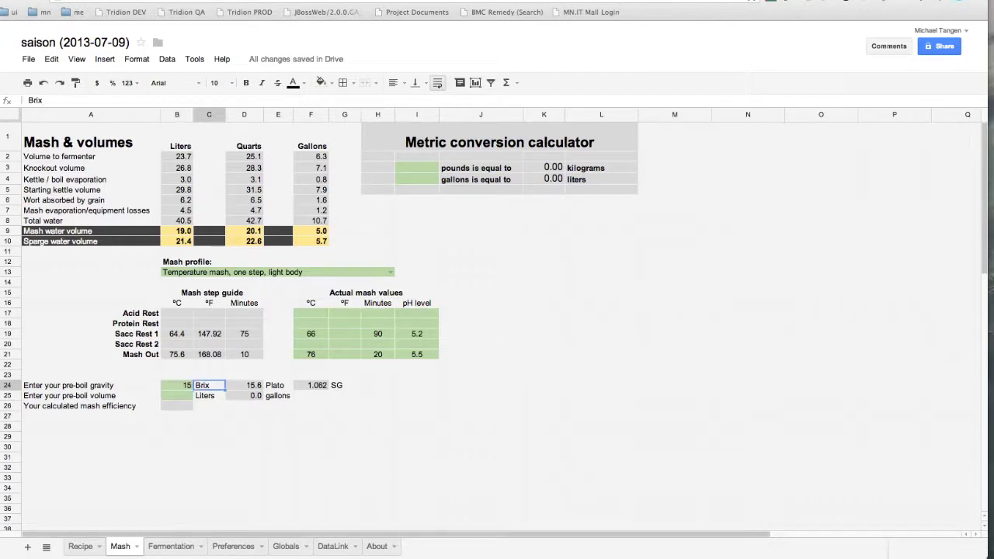
text(13)
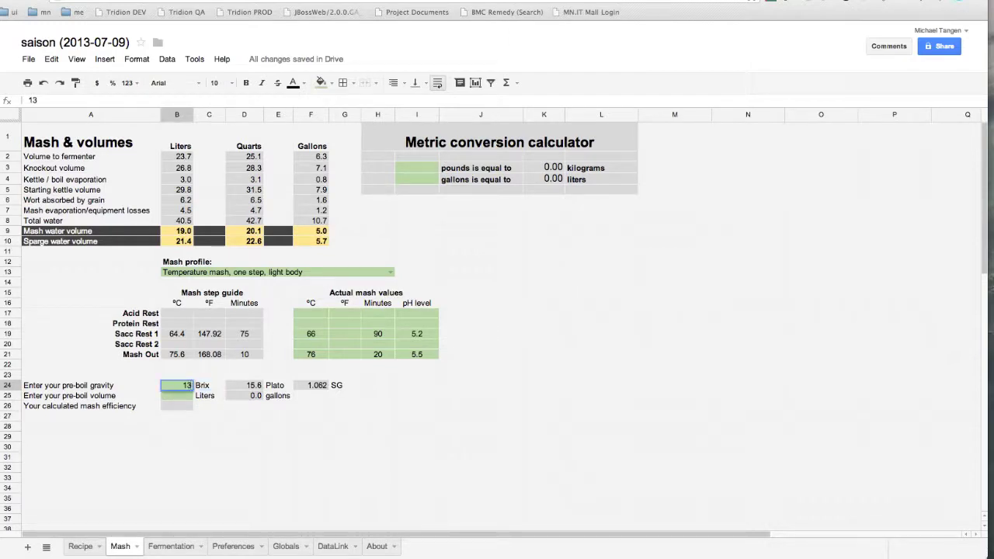
text(1)
key(BackSpace)
key(BackSpace)
text(1)
key(Return)
text(13)
key(Tab)
key(Left)
Check the conversions to 13.52 Plato and 1.054 SG, then switch to the Recipe sheet
click(247, 386)
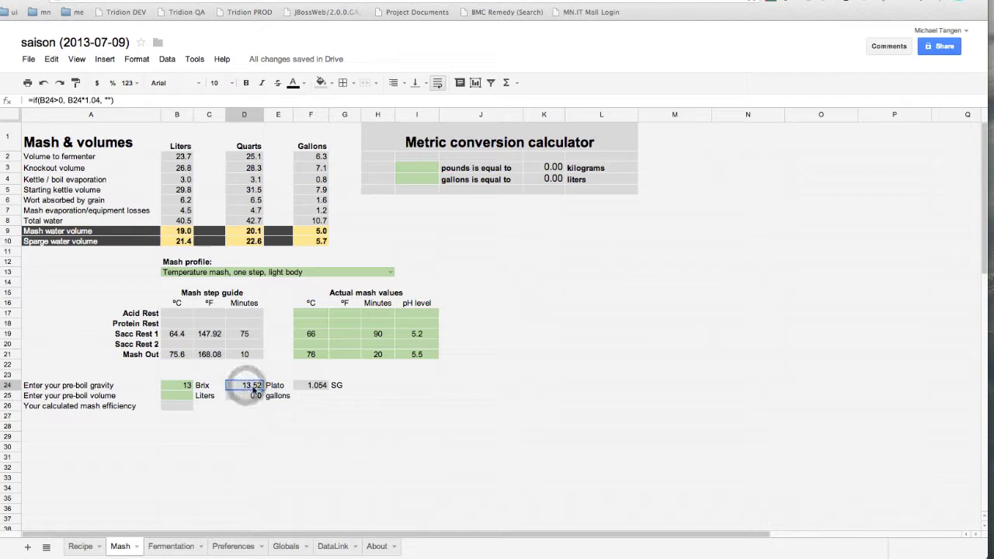
click(314, 388)
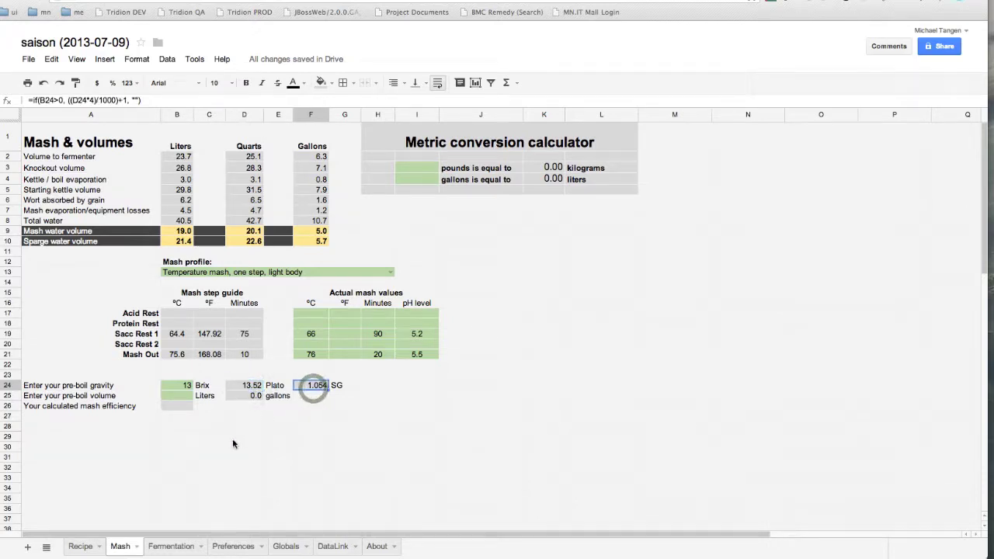
click(82, 546)
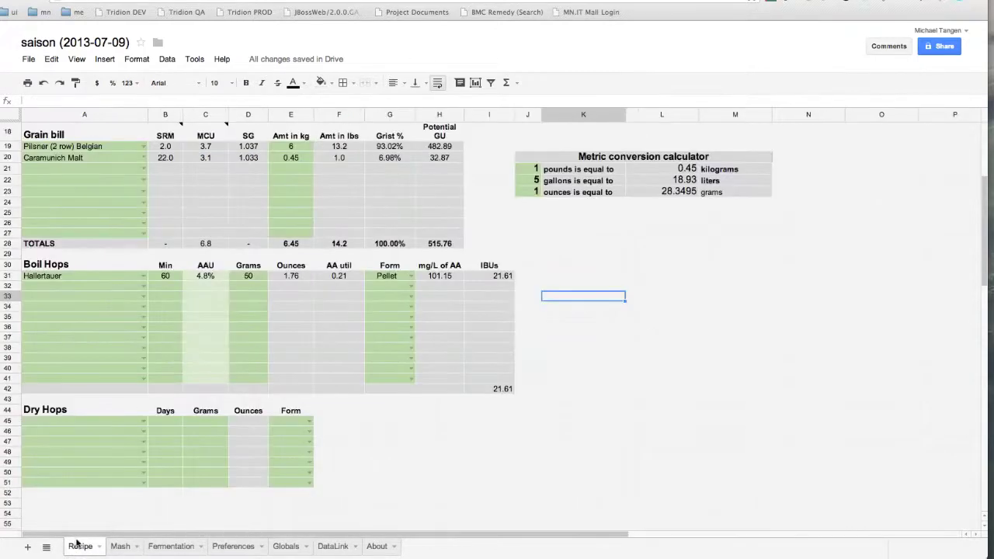
Compare against the Recipe's estimated pre-boil gravity of 1.059, then return to the Mash sheet
scroll(481, 224, up, 5)
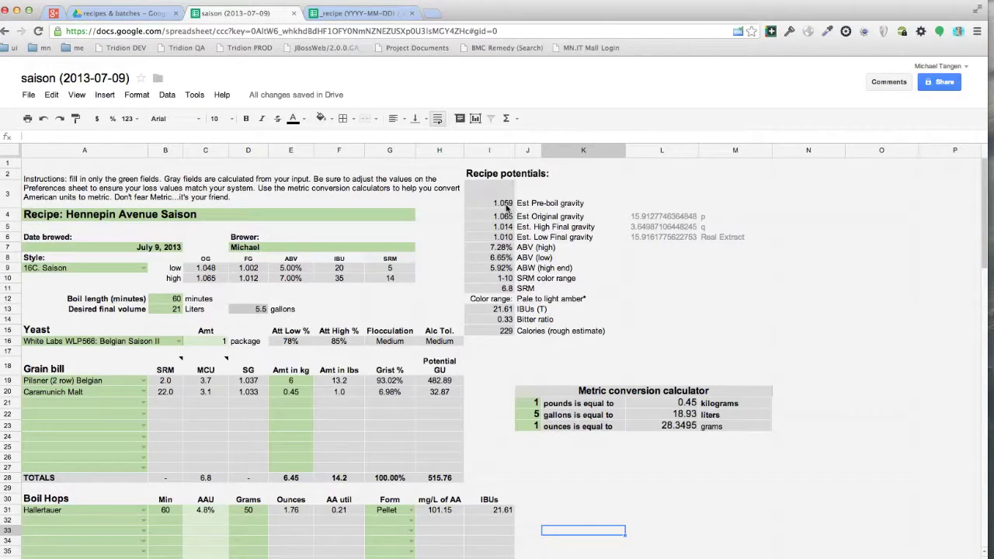
click(506, 205)
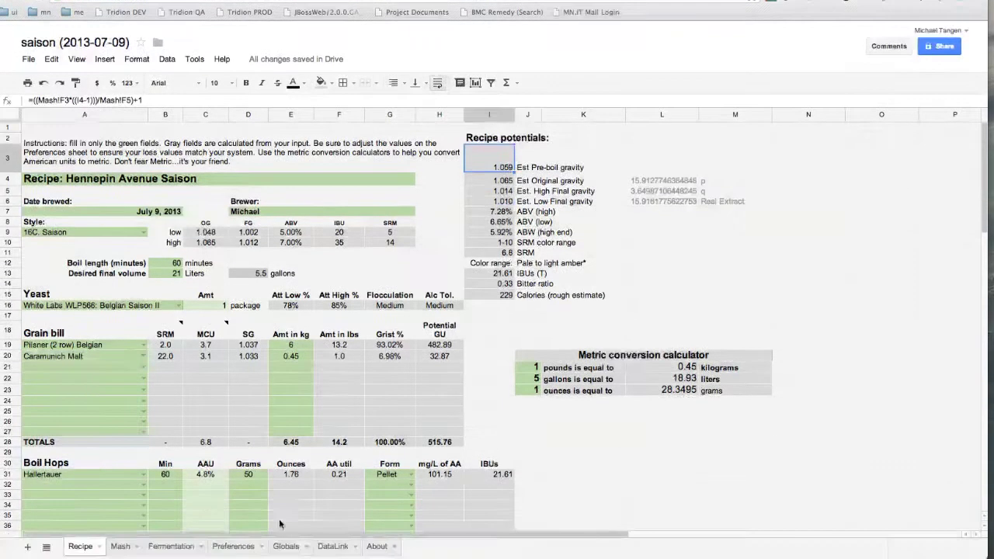
click(127, 547)
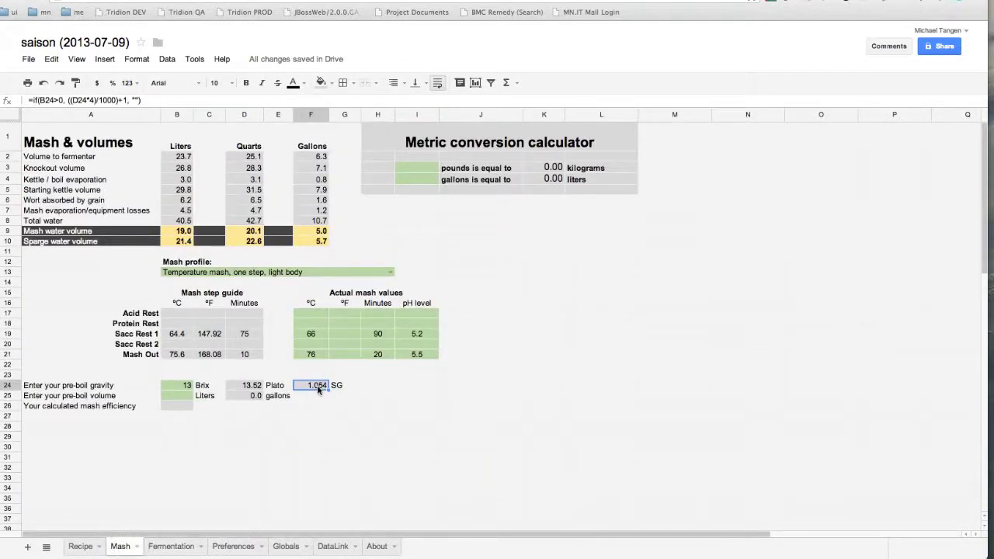
Enter a pre-boil volume of 30 liters and check the 83.10% mash efficiency
click(179, 398)
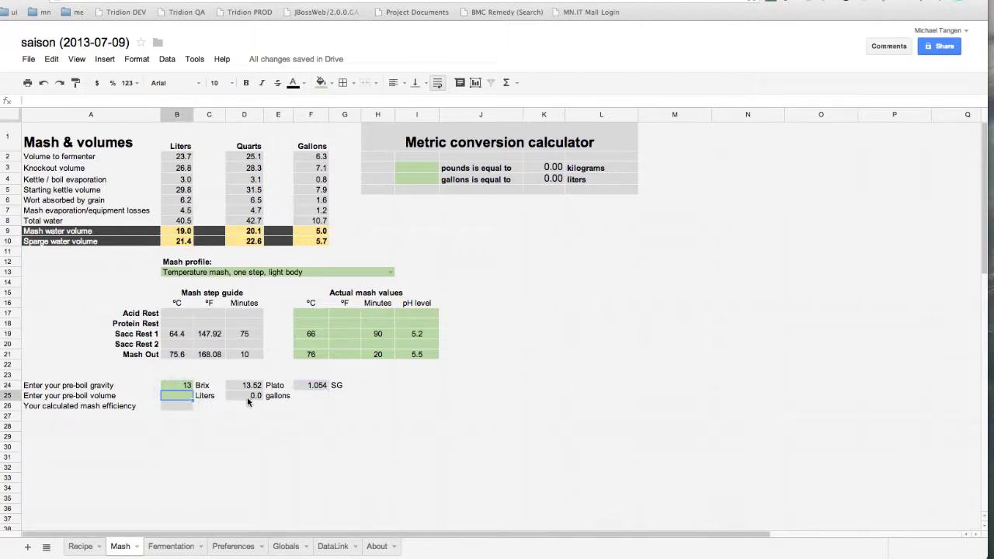
text(30)
key(Tab)
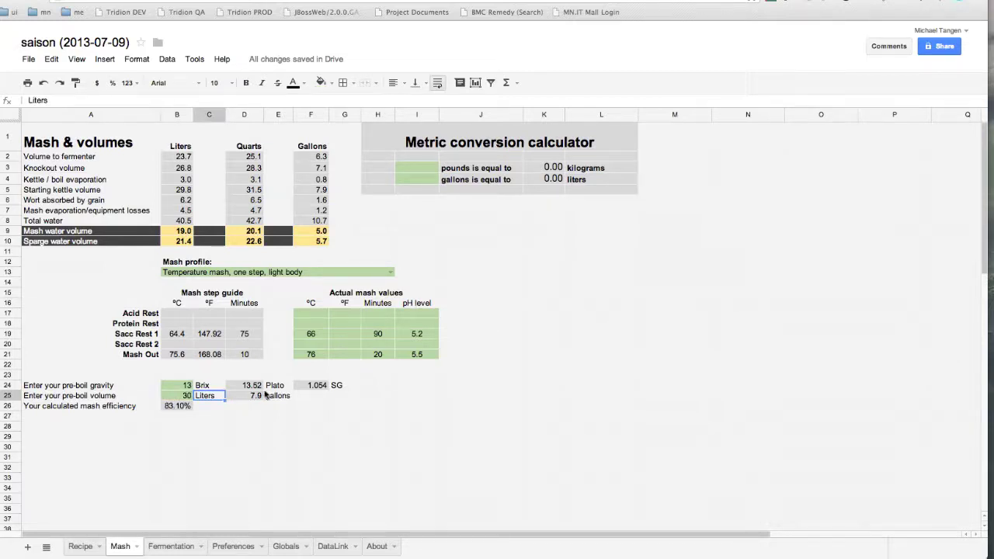
click(185, 409)
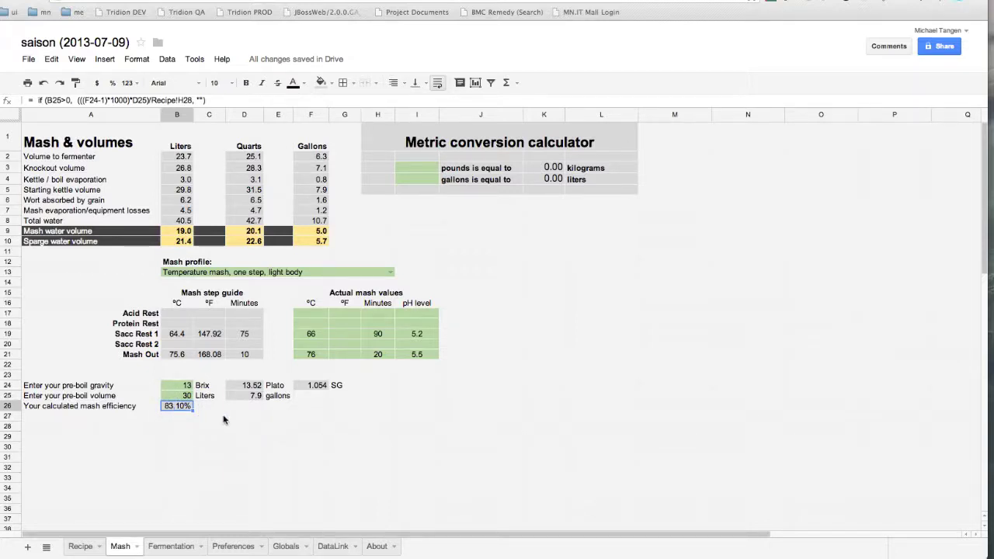
Test pre-boil gravity at 15 Brix to see efficiency change, then restore 13 Brix
click(179, 385)
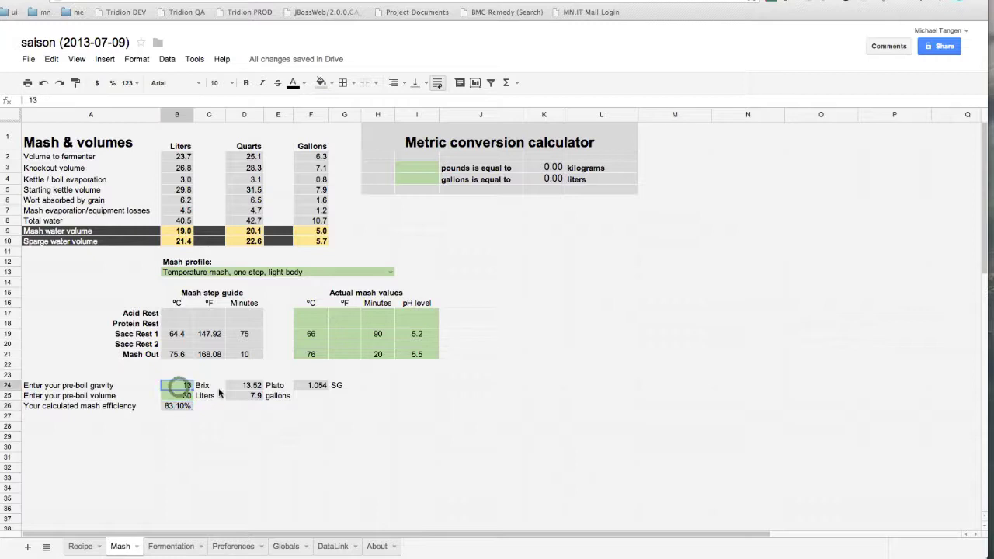
text(15)
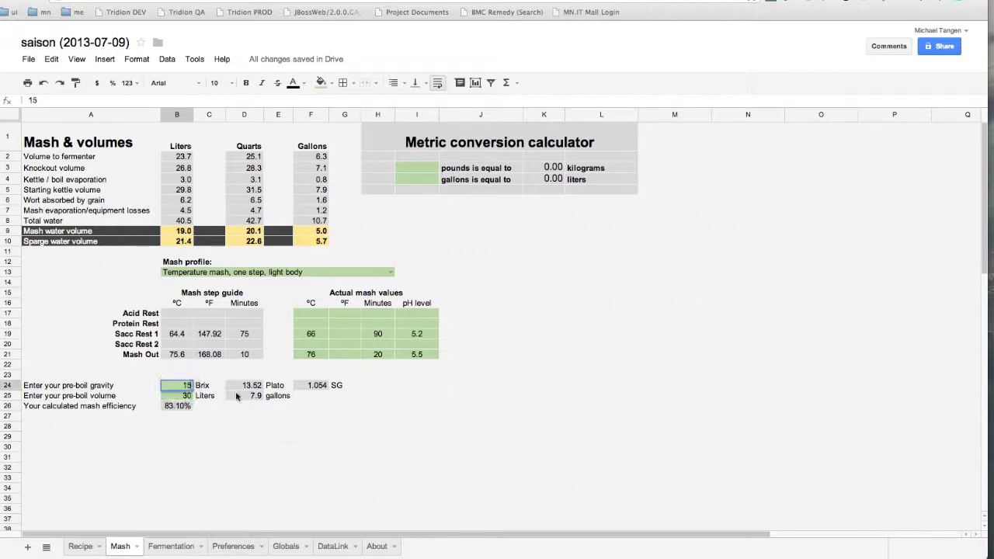
click(209, 405)
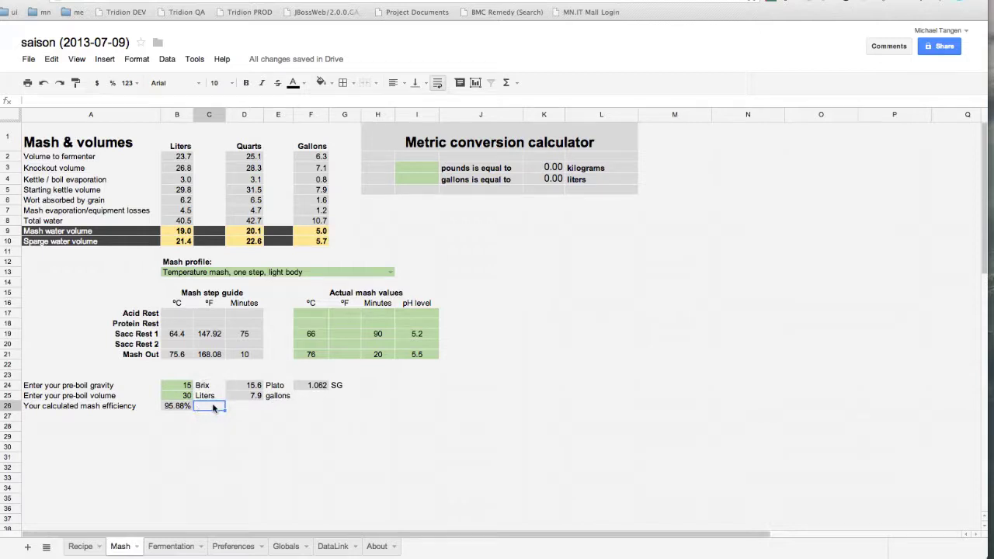
click(177, 406)
click(185, 385)
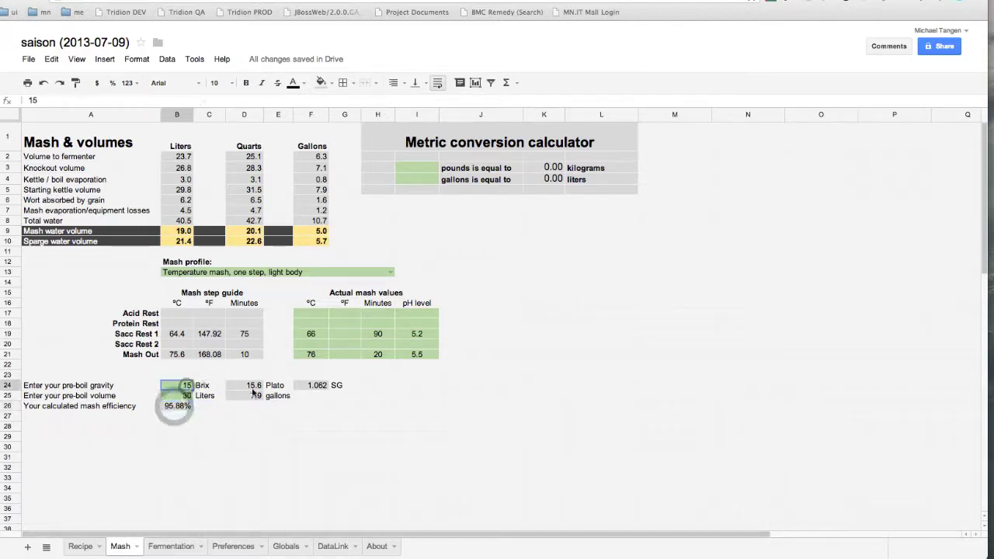
text(13)
click(280, 427)
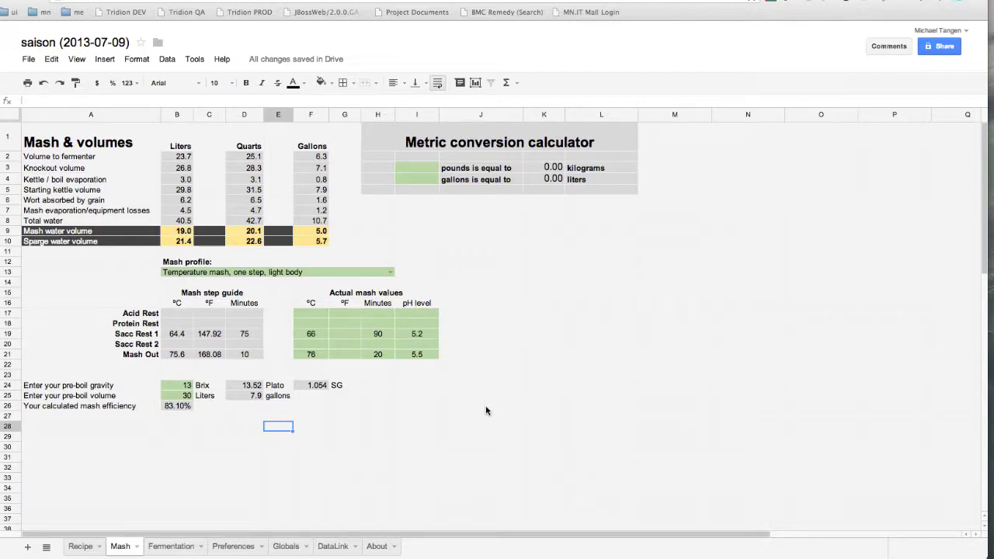
click(81, 546)
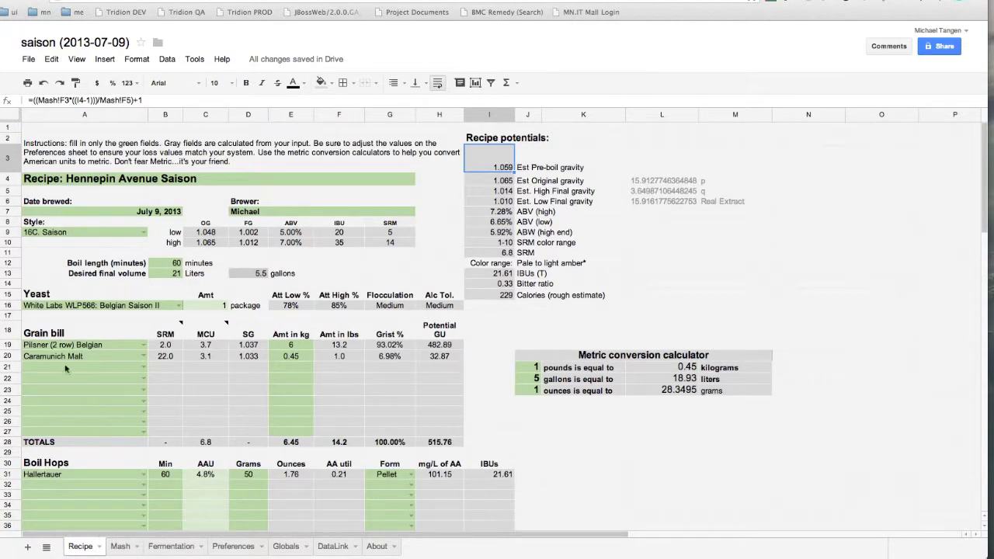
scroll(68, 356, down, 4)
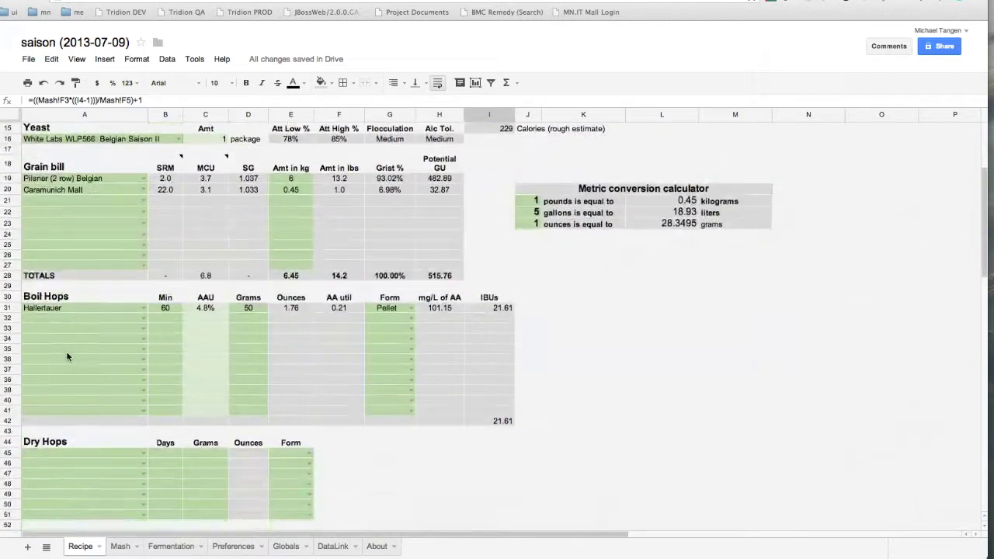
click(124, 546)
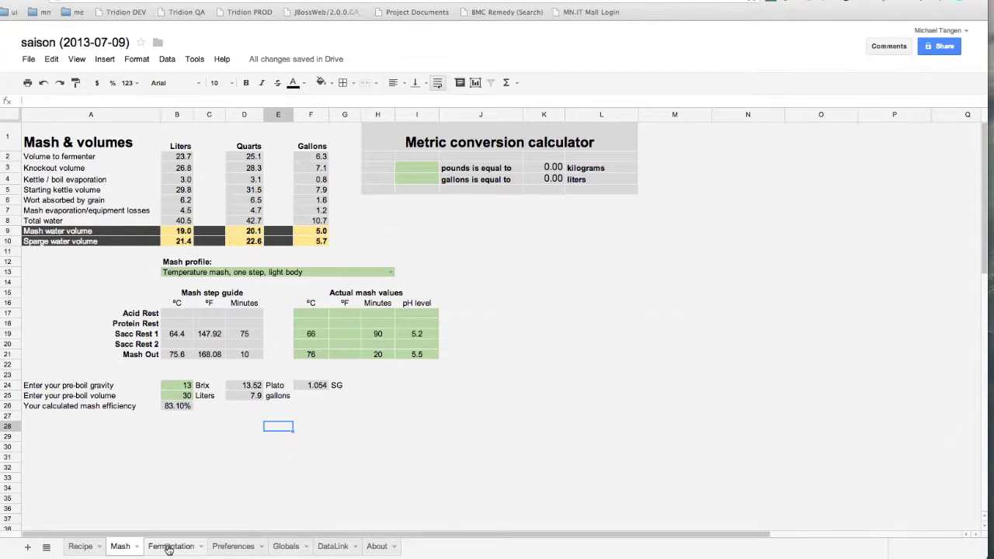
Enter 16 as day 1 Brix on the Fermentation sheet and check the Recipe's original gravity calculation
click(168, 548)
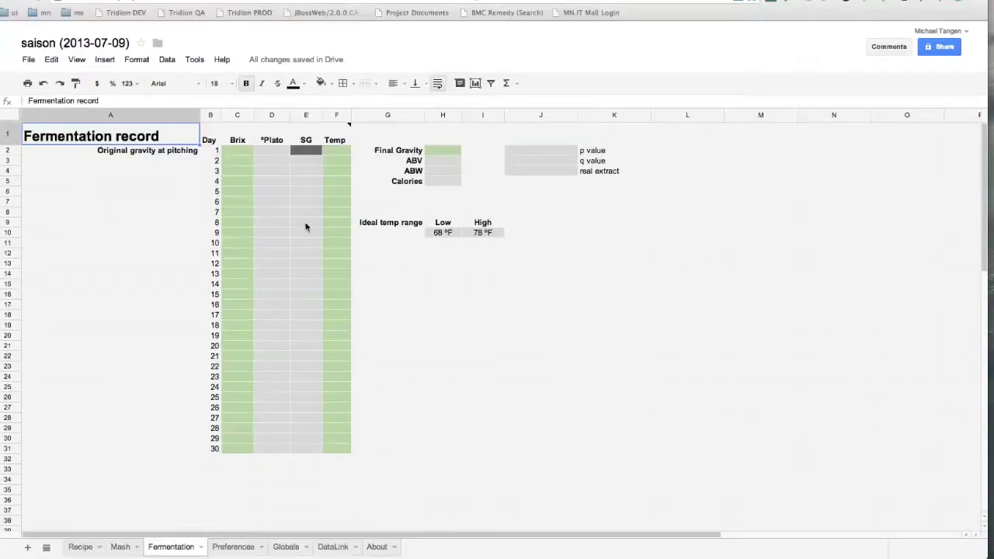
click(238, 152)
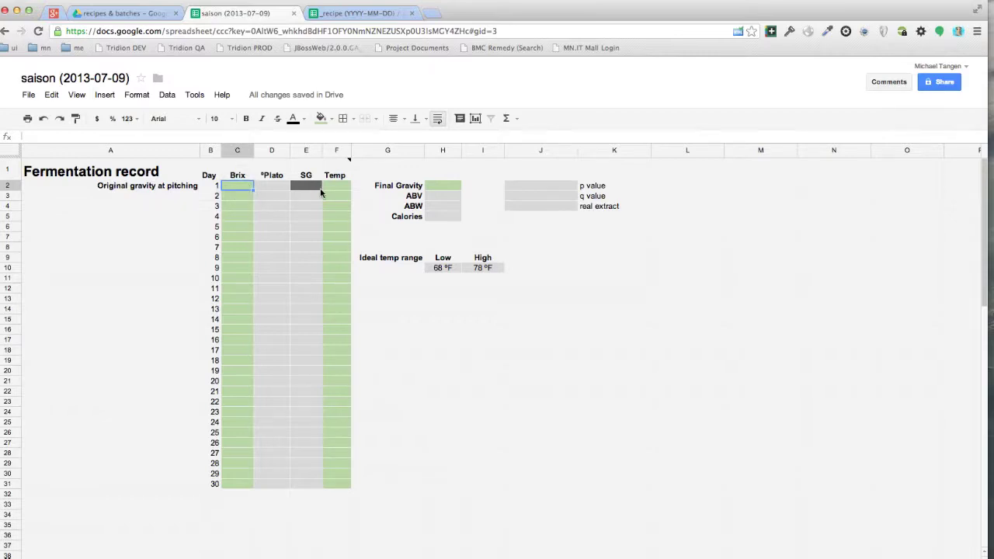
text(16)
key(Tab)
click(238, 185)
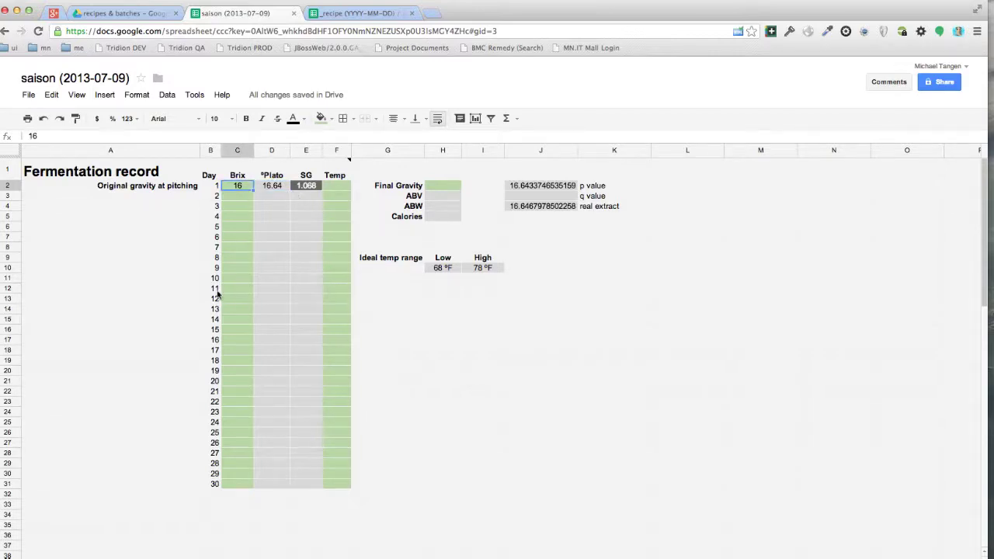
click(80, 545)
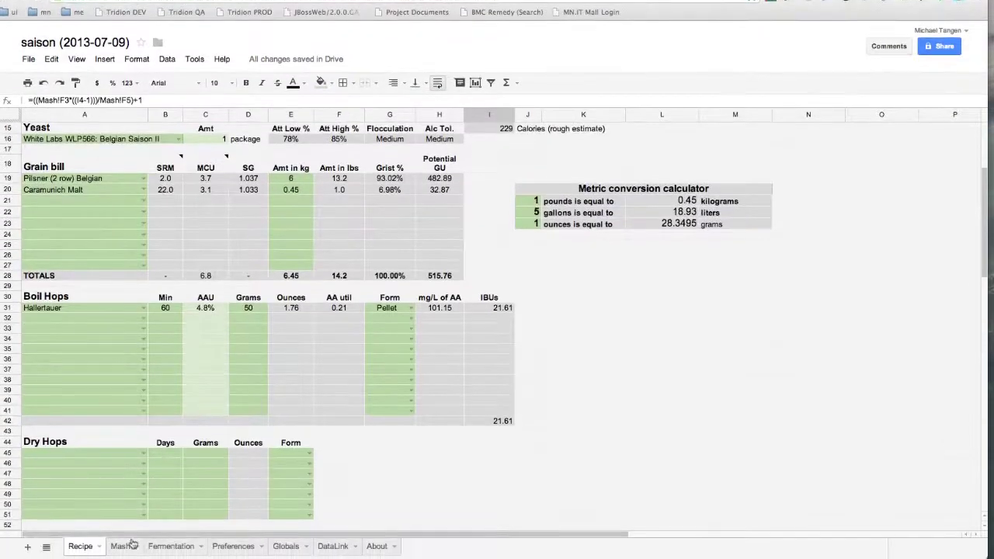
scroll(280, 287, up, 5)
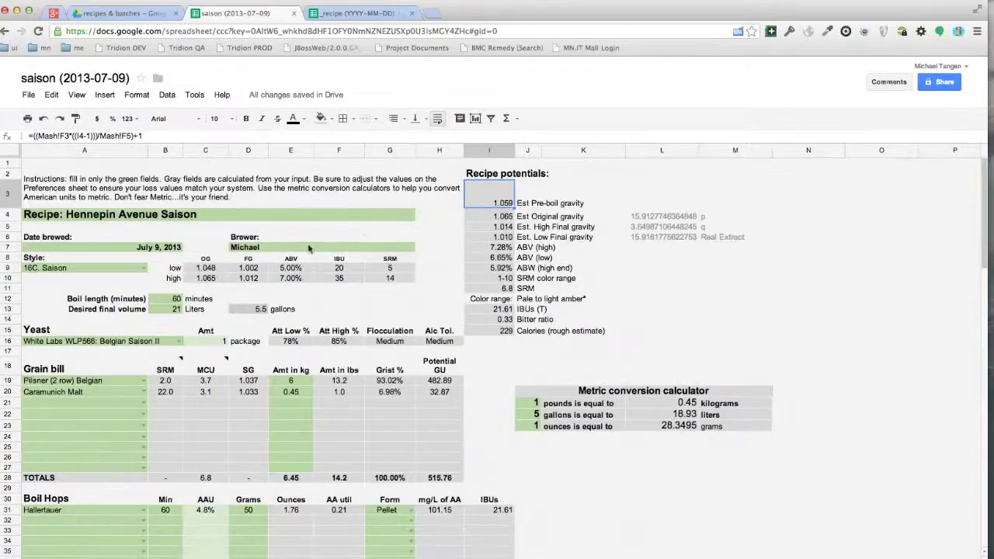
click(502, 218)
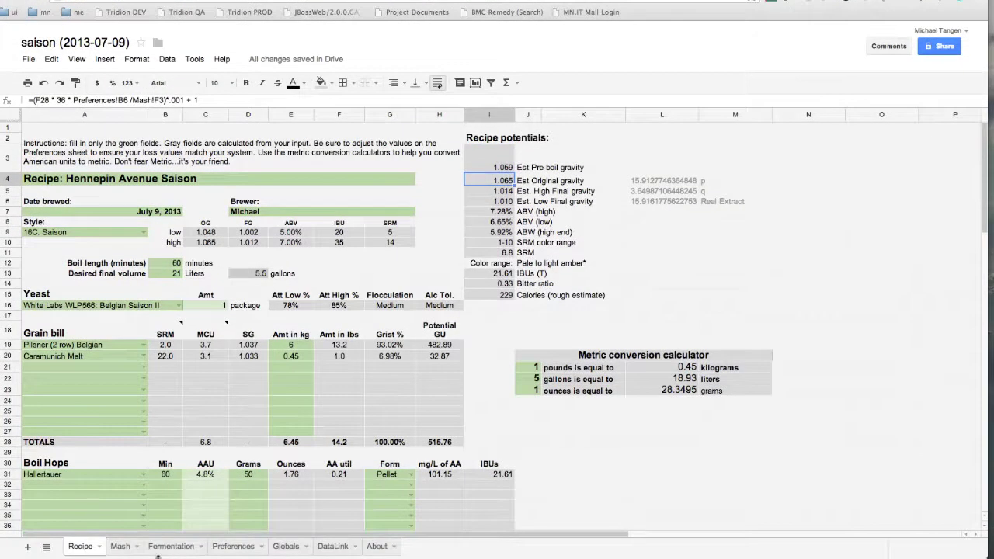
click(172, 545)
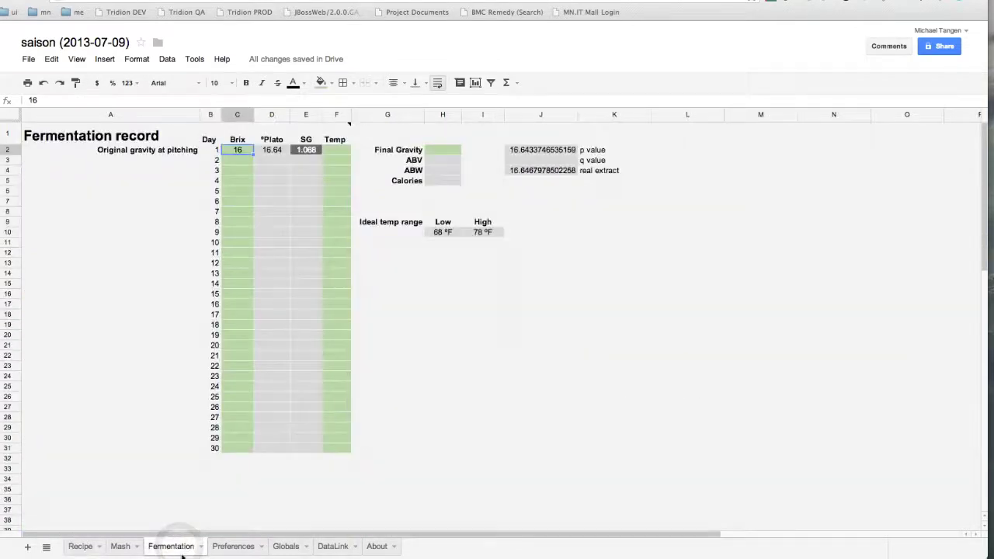
Correct day 1 to Brix 15 at 68 °F and make the Temp column text black
text(15)
key(Return)
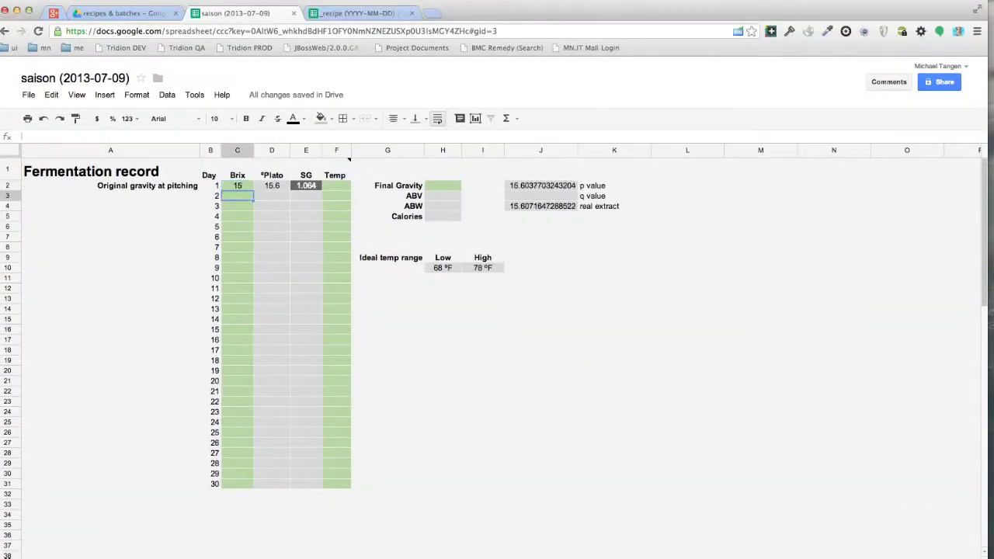
key(Up)
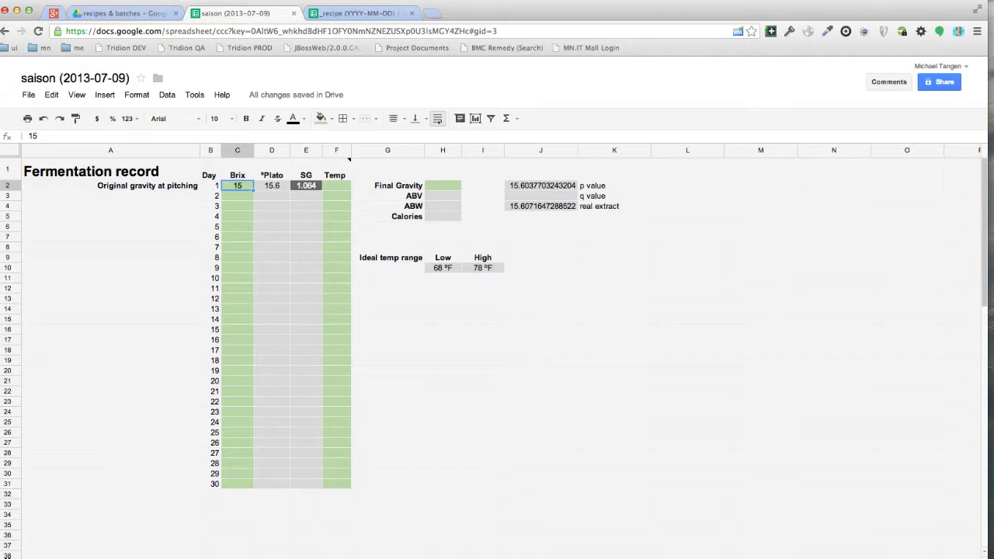
key(Right)
key(Right)
key(Right)
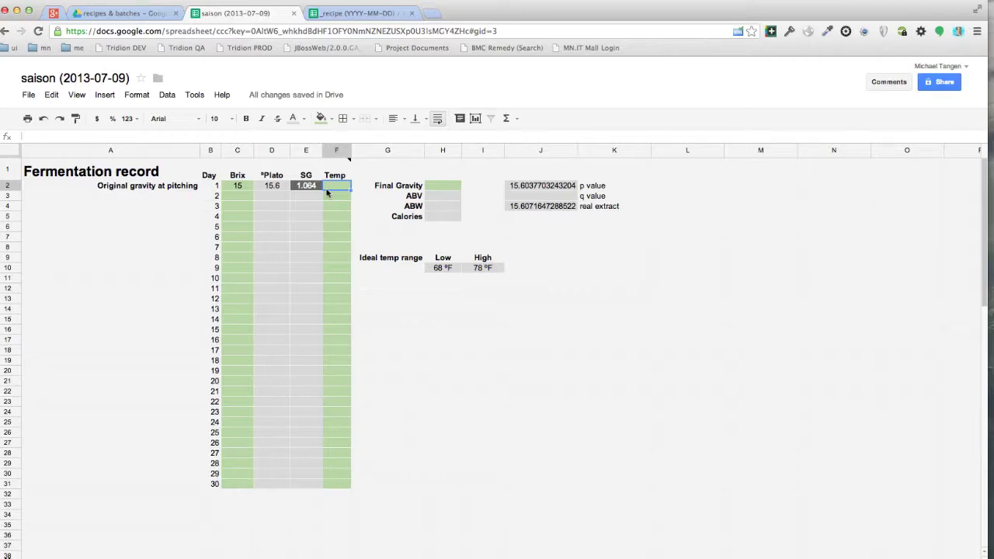
text(68)
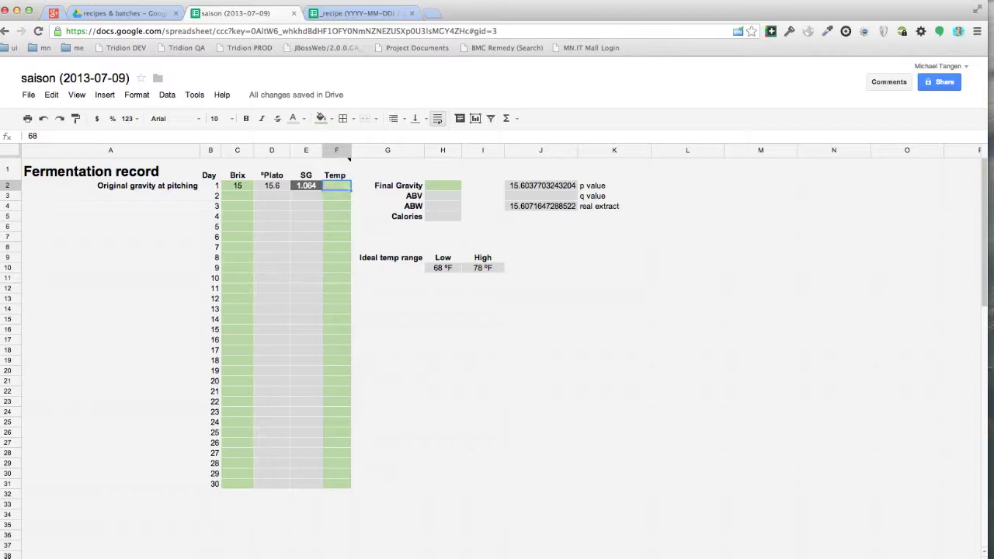
shift+click(339, 484)
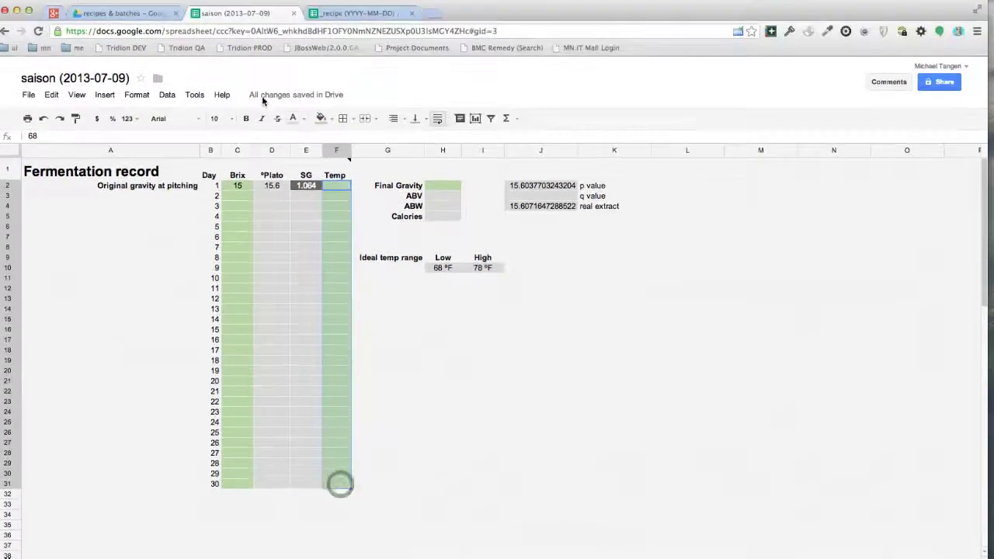
click(294, 119)
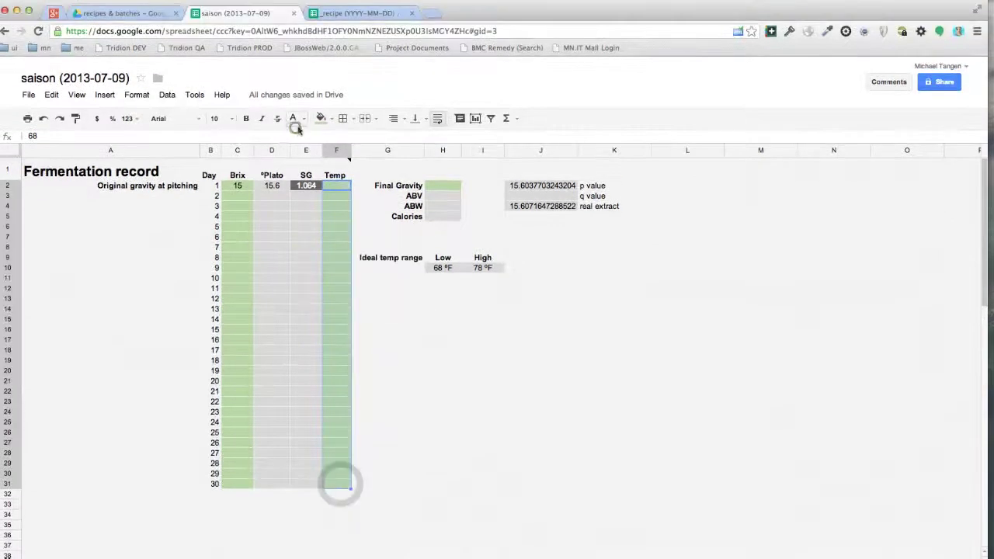
click(300, 158)
Log day 2 readings of Brix 13 at 70 °F
click(242, 219)
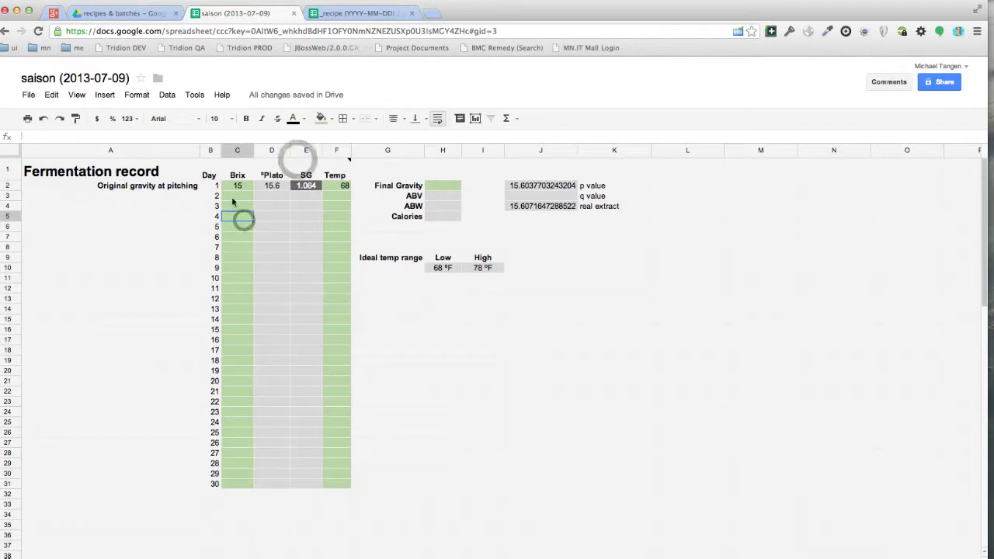
click(236, 198)
click(236, 199)
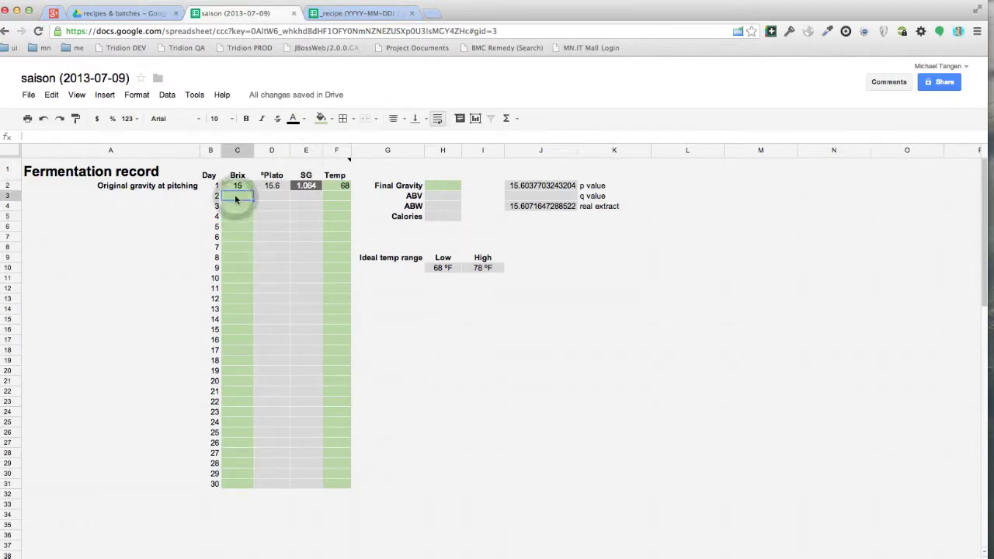
text(13)
key(Return)
key(Right)
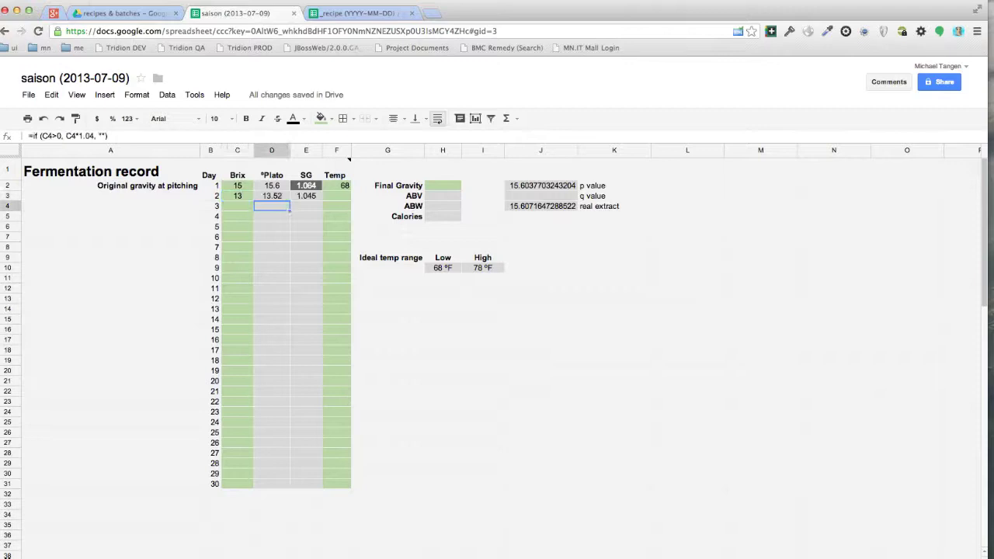
key(Up)
key(Right)
key(Right)
text(70)
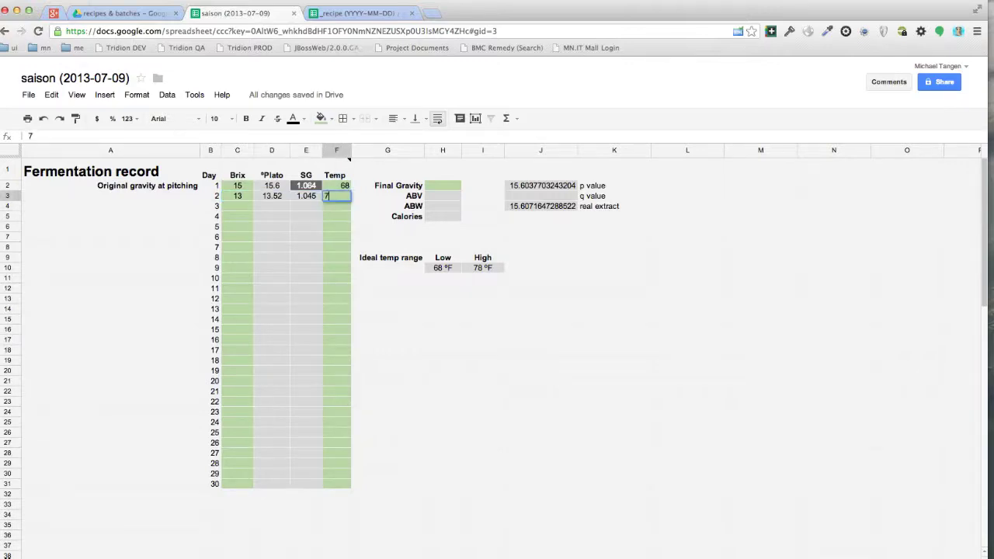
key(Return)
Log day 3 at Brix 10 and 73 °F, and day 4 Brix 7
key(Left)
key(Left)
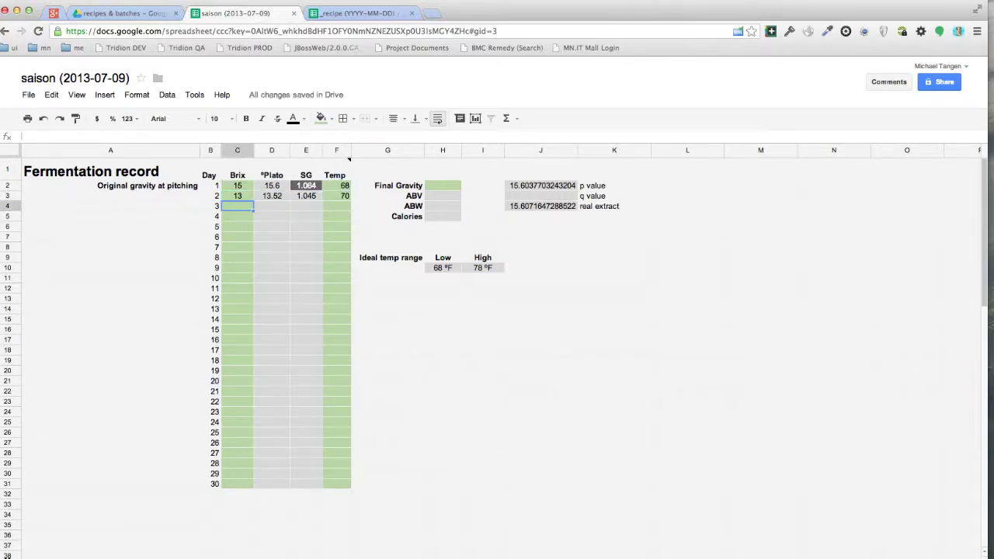
text(10)
key(Tab)
key(Right)
key(Right)
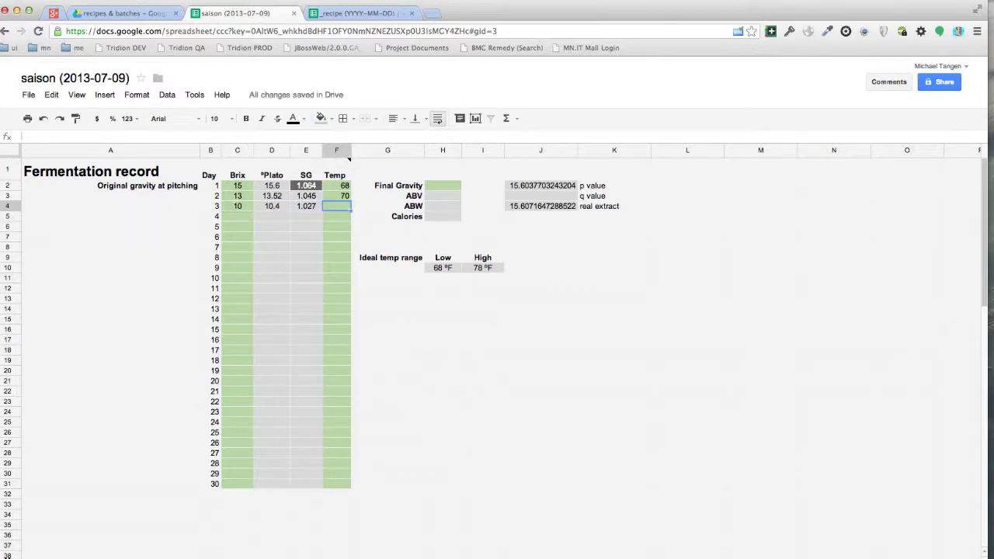
text(73)
key(Return)
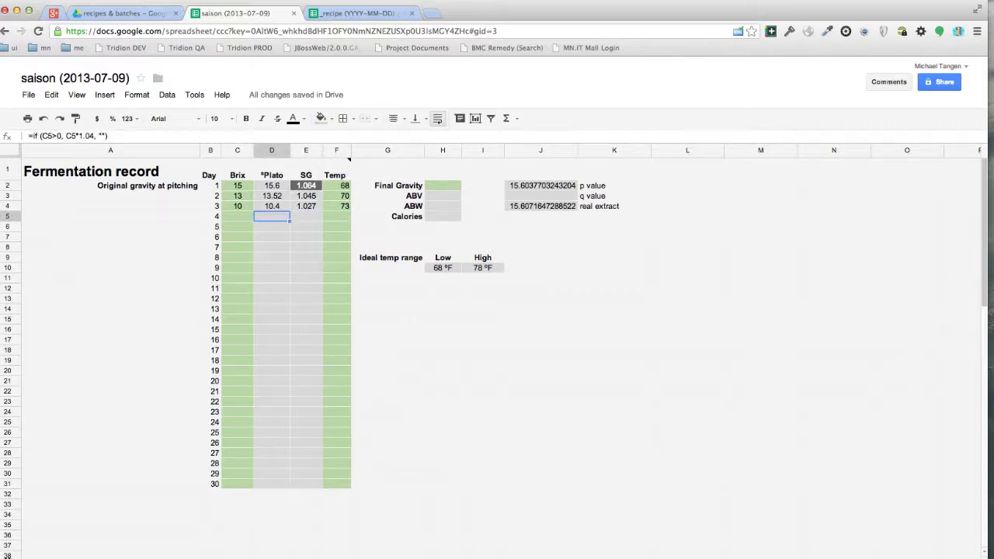
text(7)
key(Tab)
key(Right)
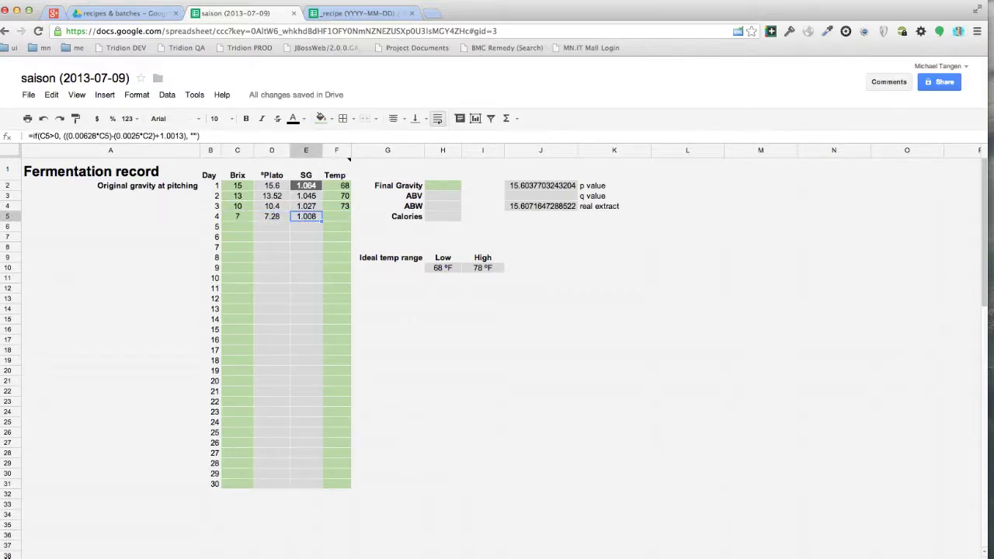
key(Right)
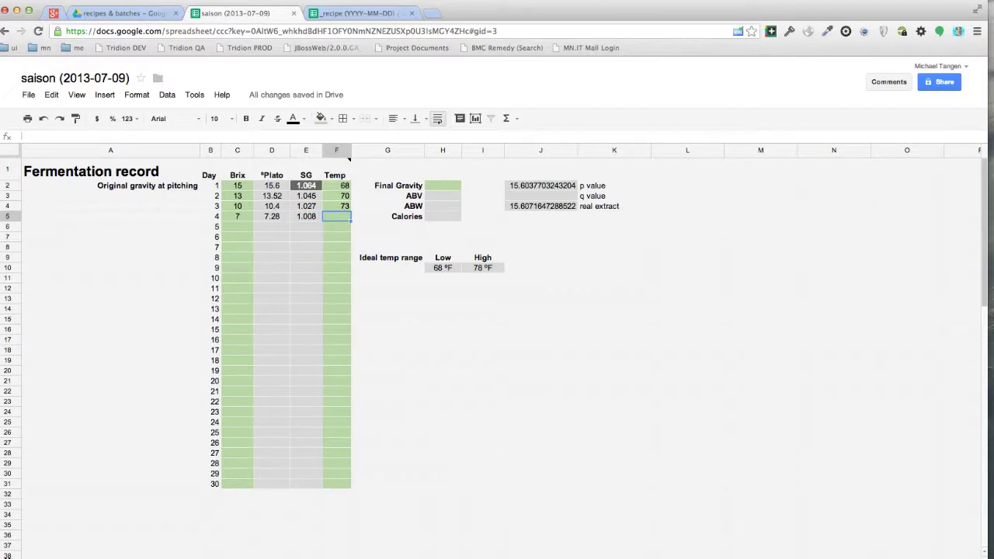
Log a day 4 temperature of 78 °F
text(78)
key(Tab)
key(Right)
Enter a final gravity of 1.008 and check the resulting ABW 5.98% and 223 Calories
key(Up)
key(Up)
key(Up)
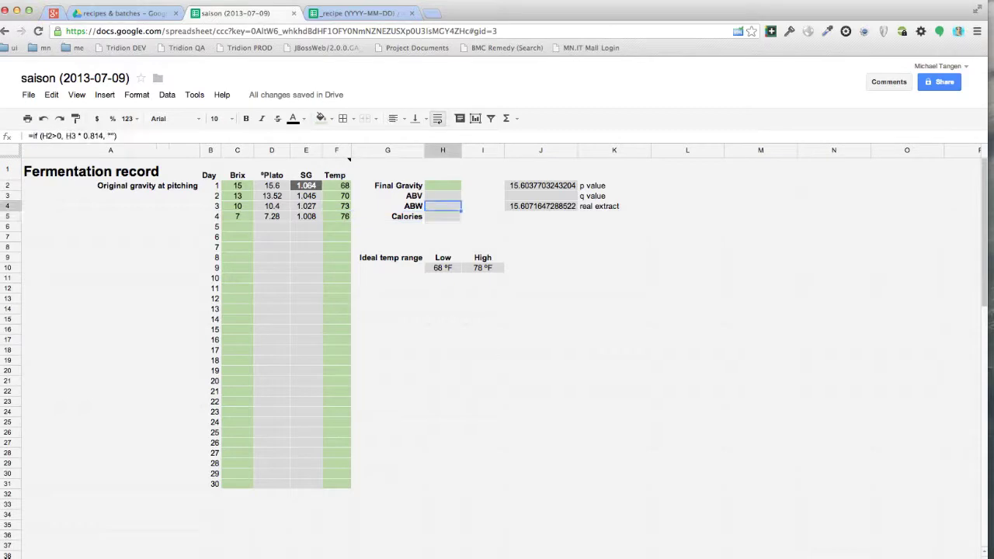
text(1)
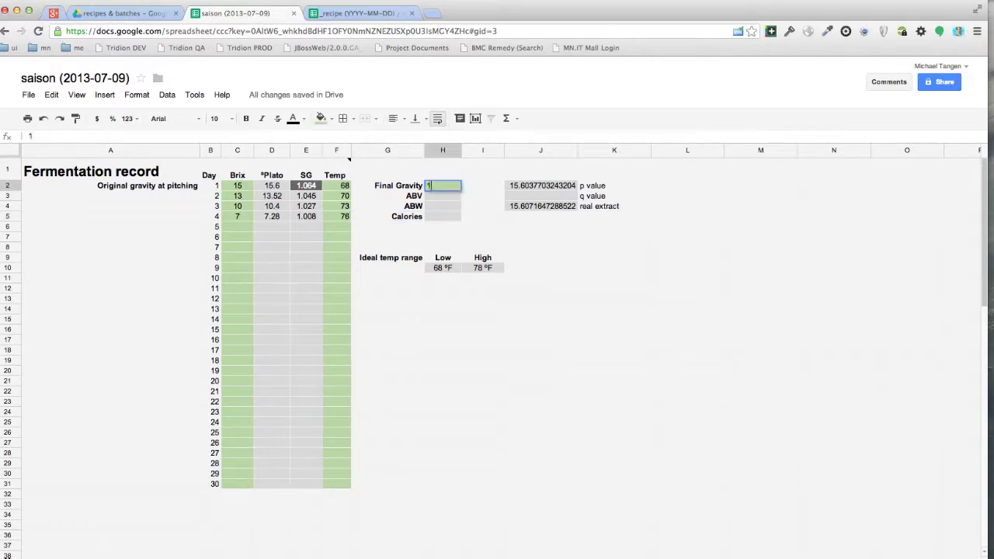
text(.008)
key(Return)
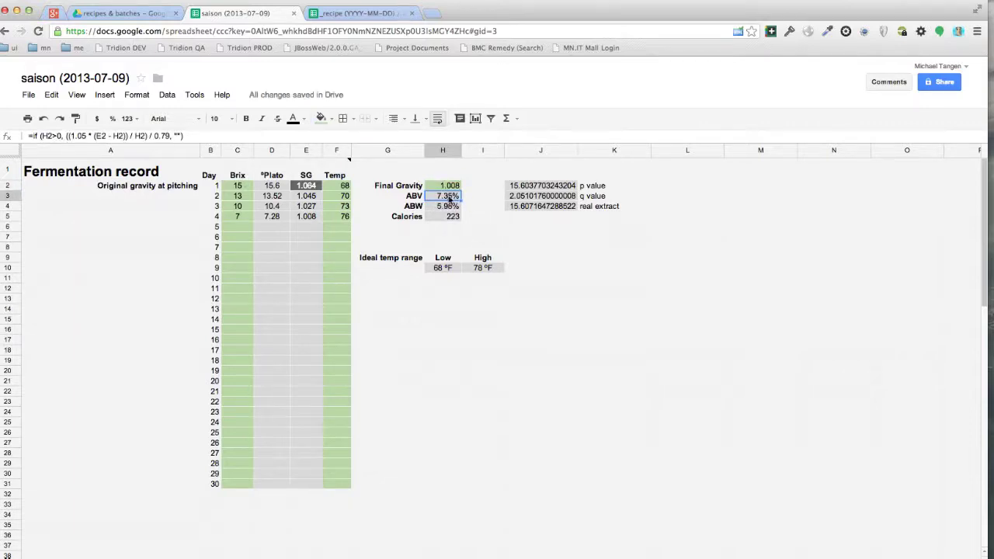
click(449, 206)
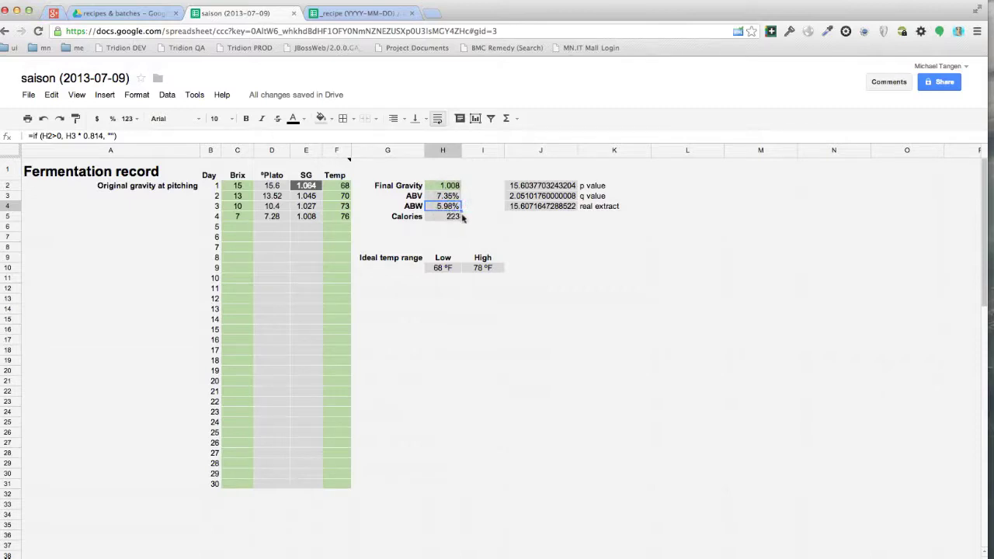
click(456, 217)
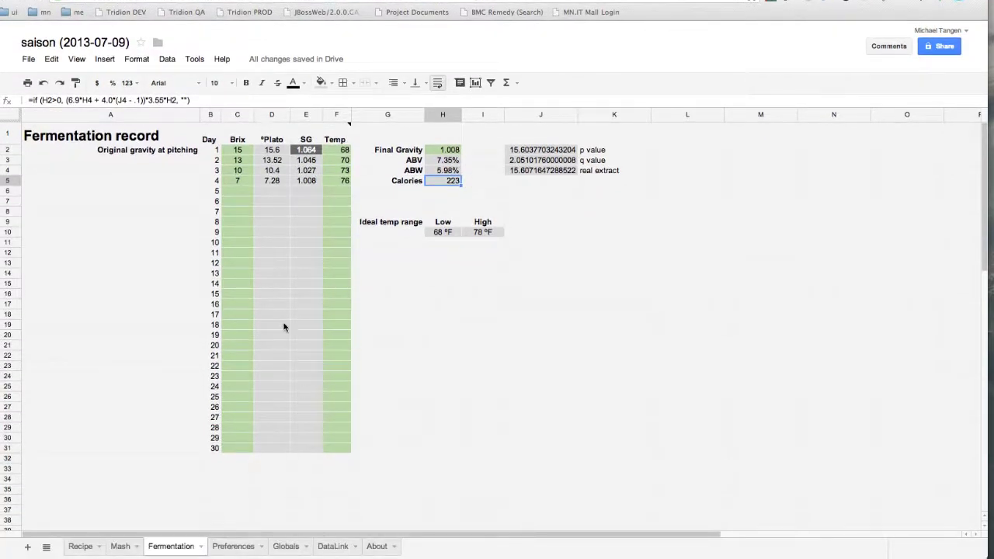
Review the fermentation readings block B1:G6 and the Recipe sheet, then return to the Mash sheet
drag(209, 176, 352, 233)
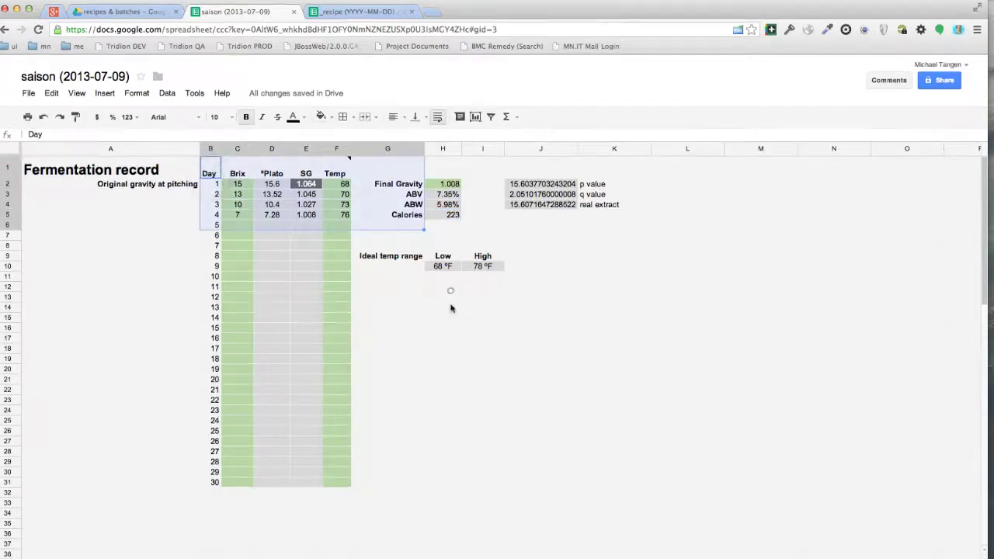
click(447, 309)
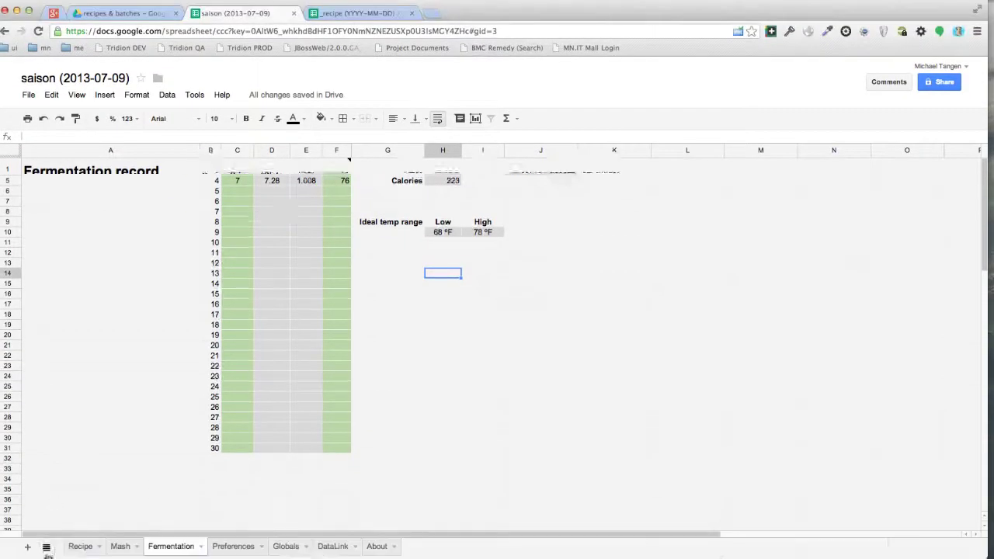
click(80, 547)
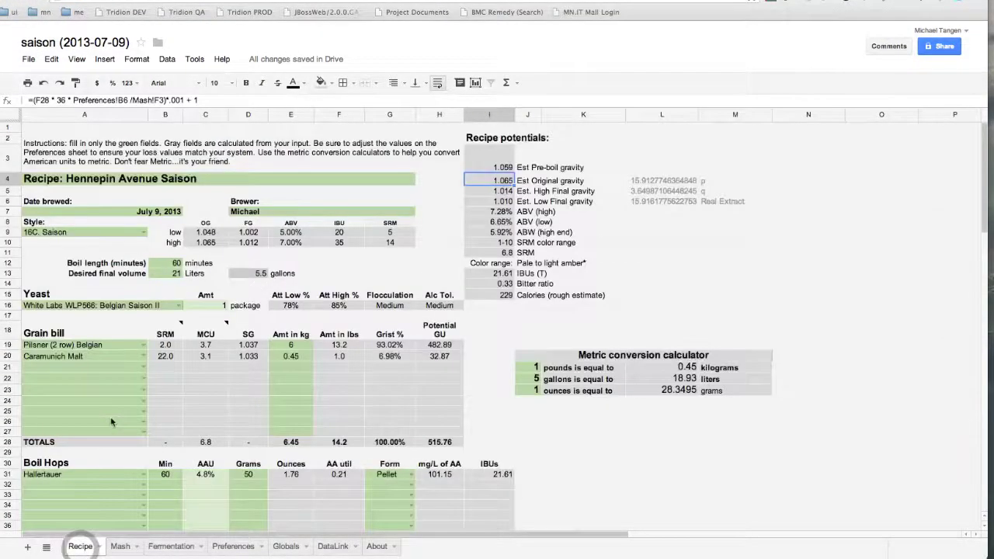
scroll(181, 325, down, 5)
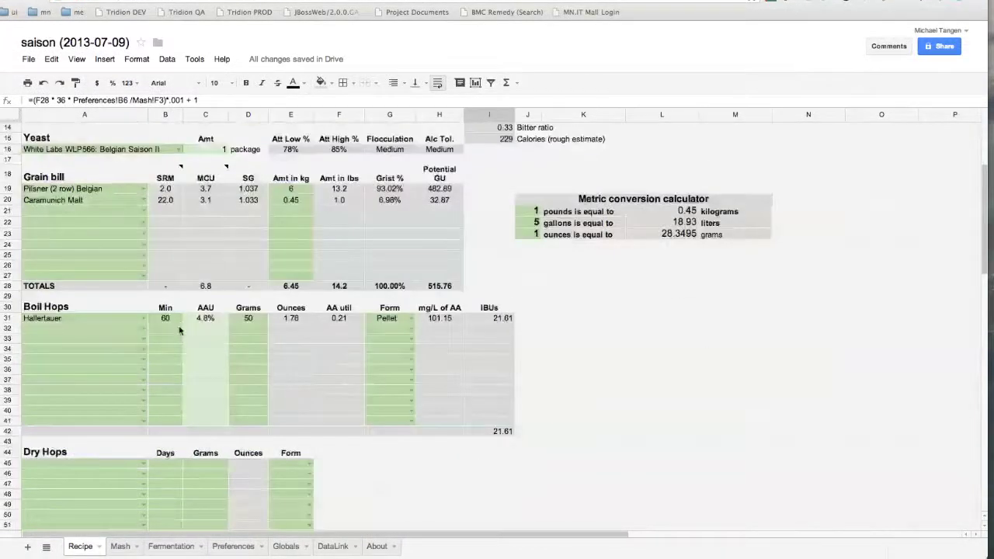
scroll(149, 338, down, 2)
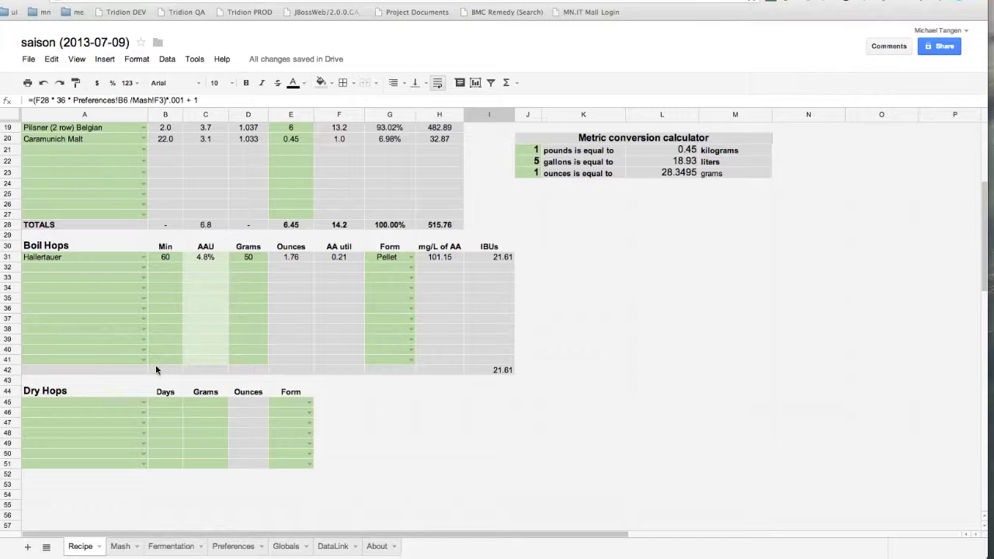
click(124, 546)
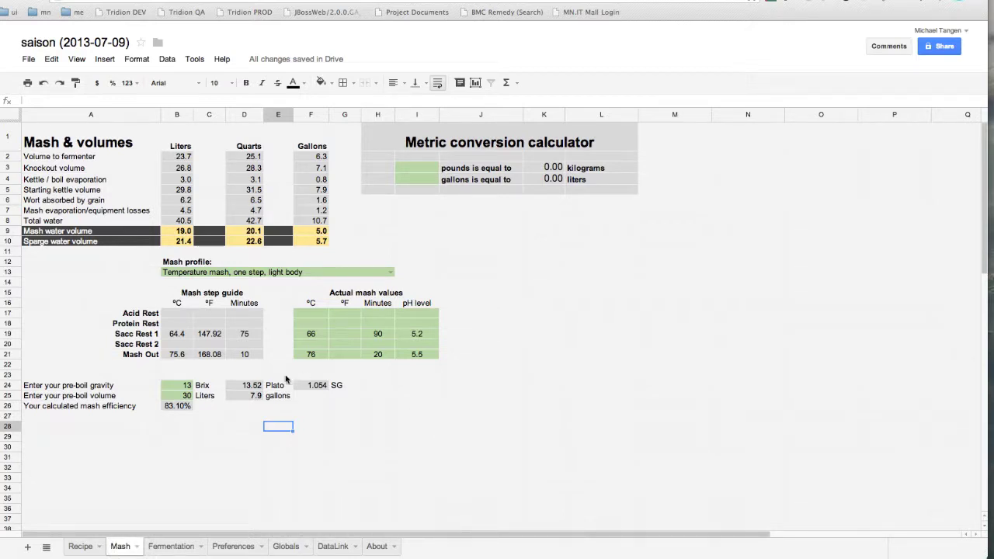
click(186, 386)
click(187, 395)
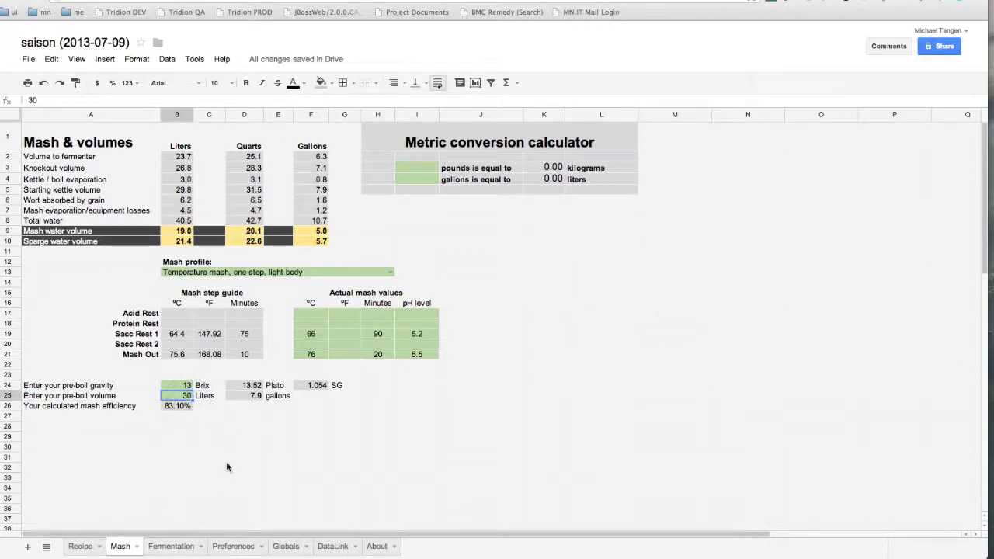
click(177, 547)
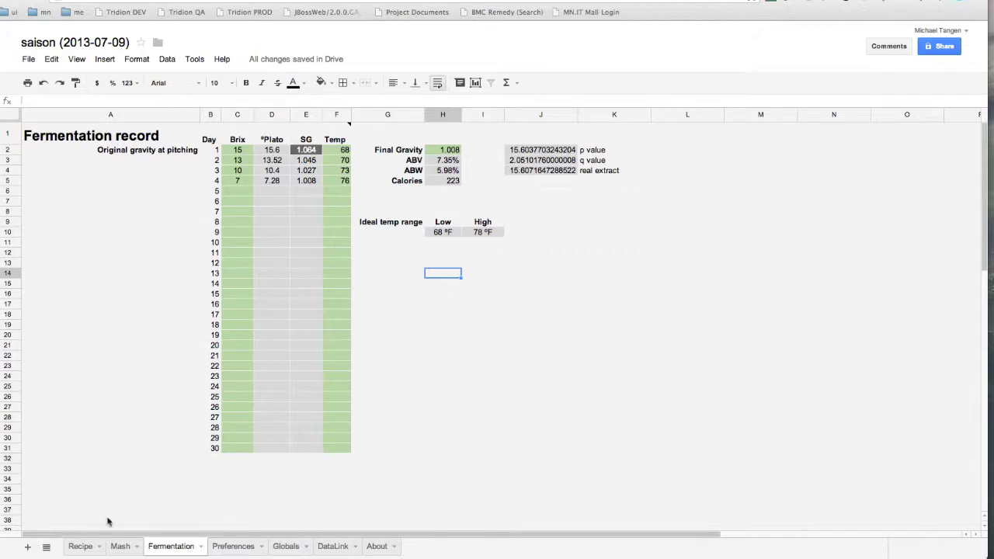
click(86, 547)
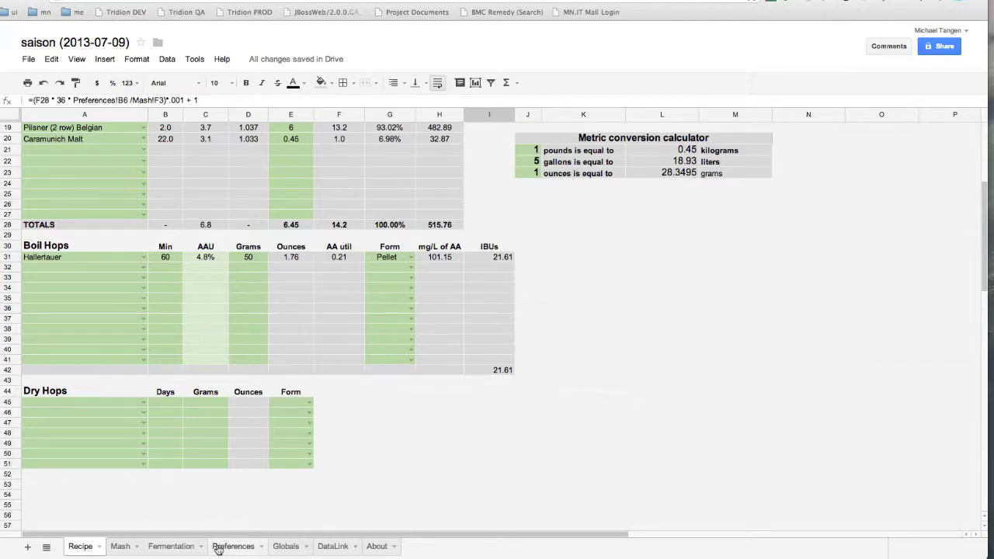
click(168, 547)
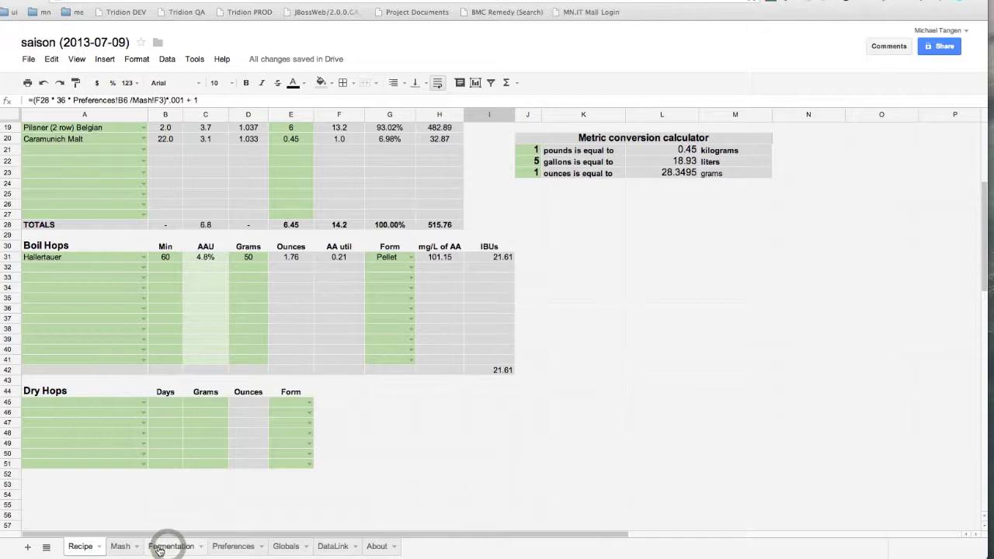
click(121, 547)
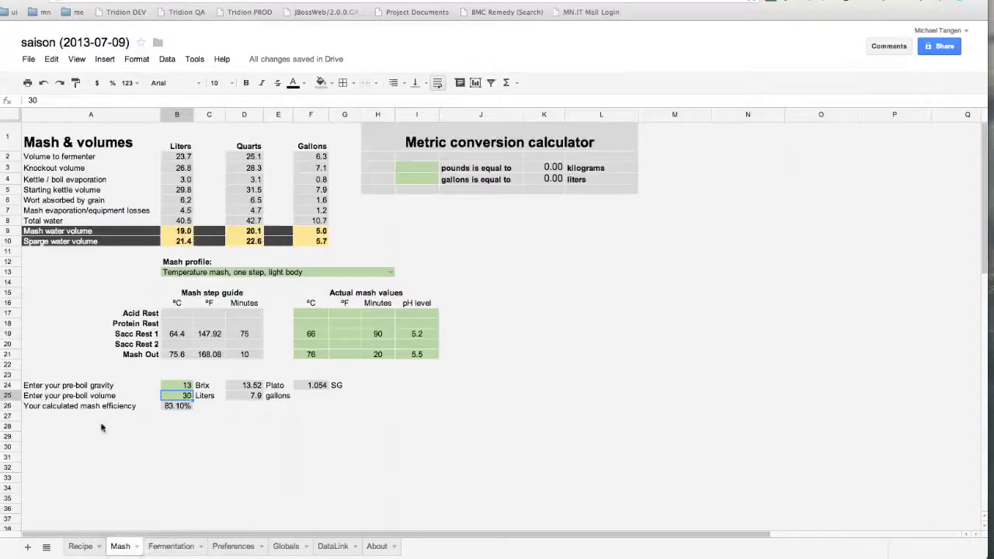
click(58, 439)
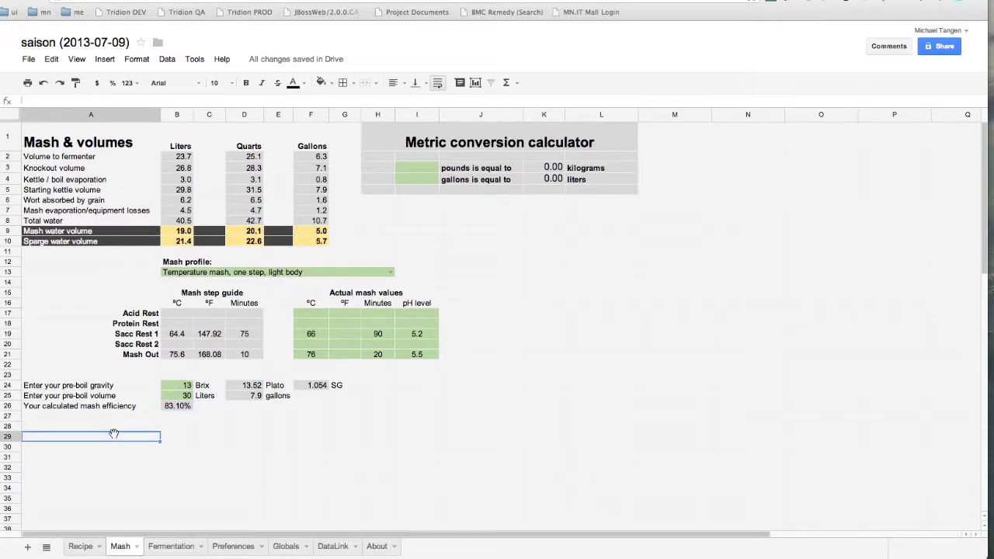
text(Mash)
key(BackSpace)
key(BackSpace)
key(BackSpace)
key(BackSpace)
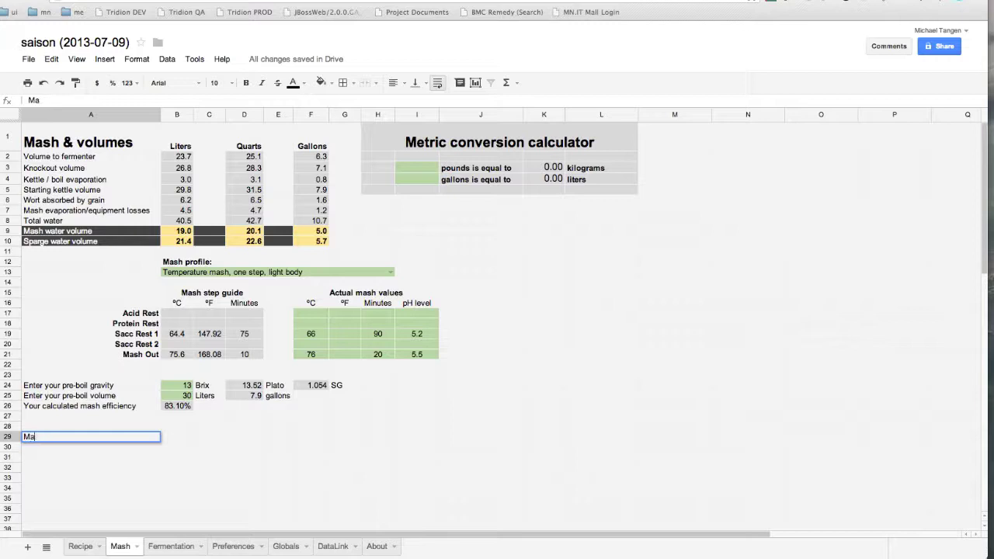
text(Stuck mash, had to recirculate)
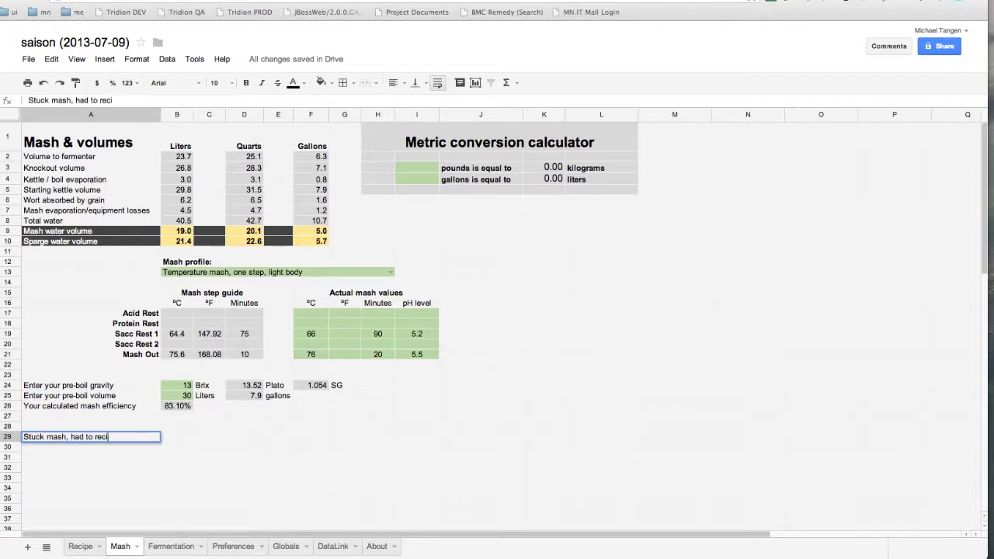
key(Return)
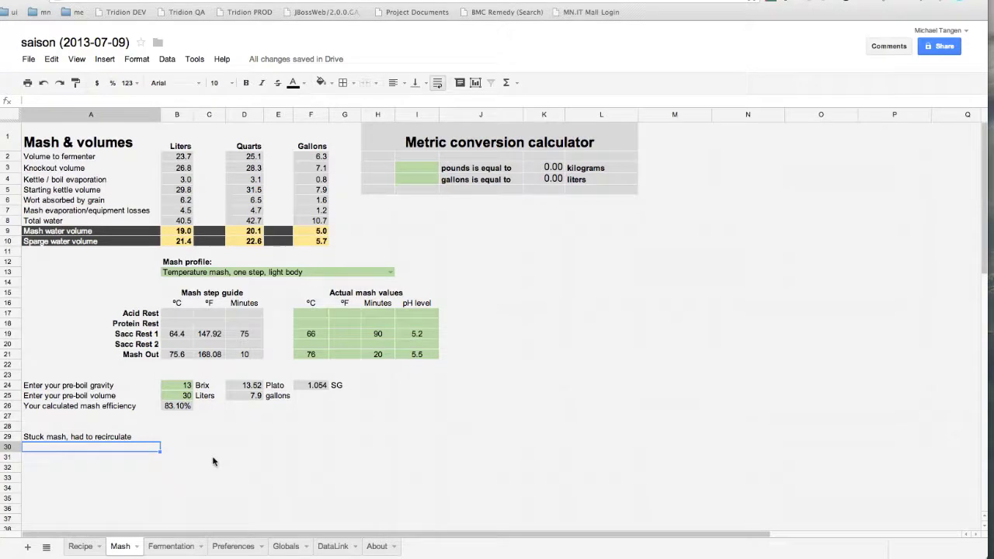
click(96, 438)
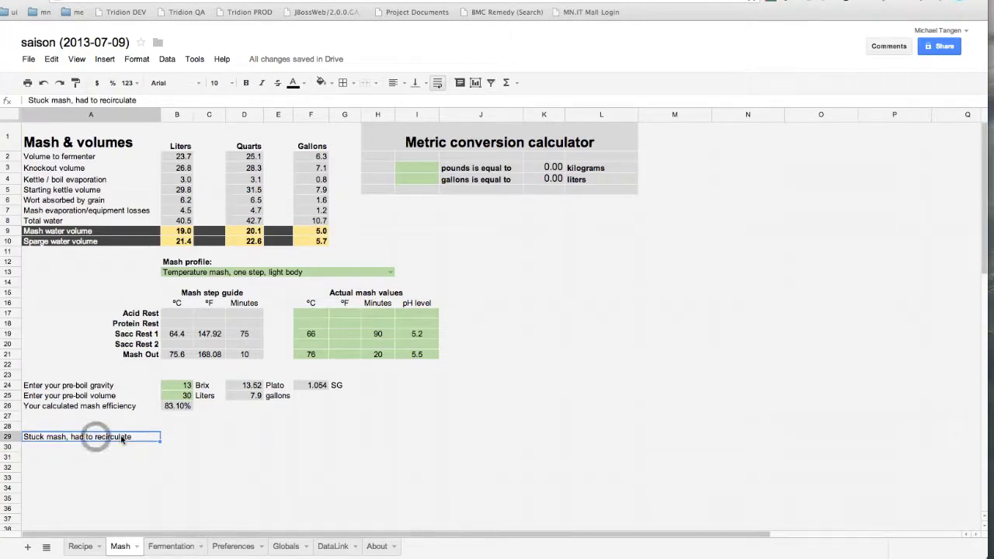
key(Delete)
click(210, 468)
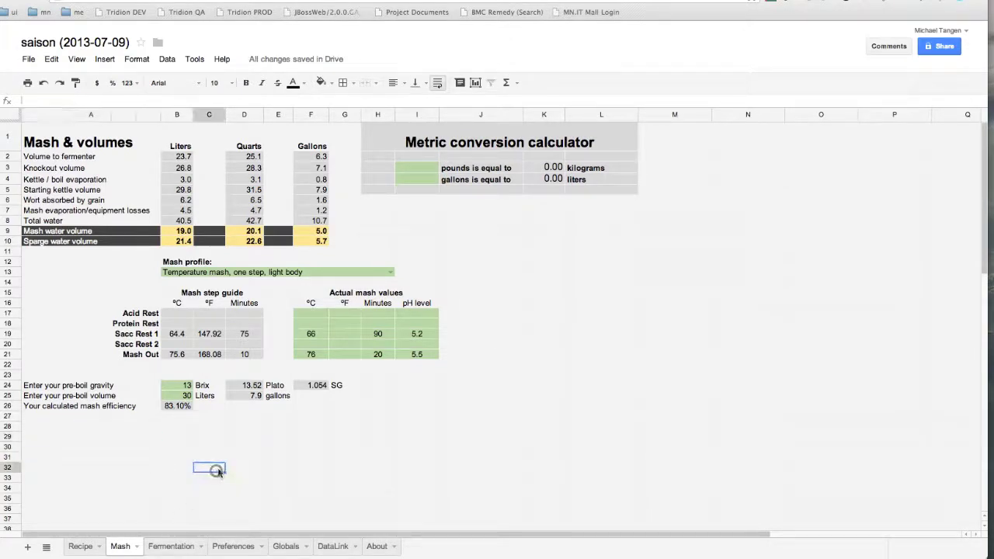
click(232, 547)
Go from the Fermentation sheet to the top of the Hennepin Avenue Saison Recipe sheet
click(179, 547)
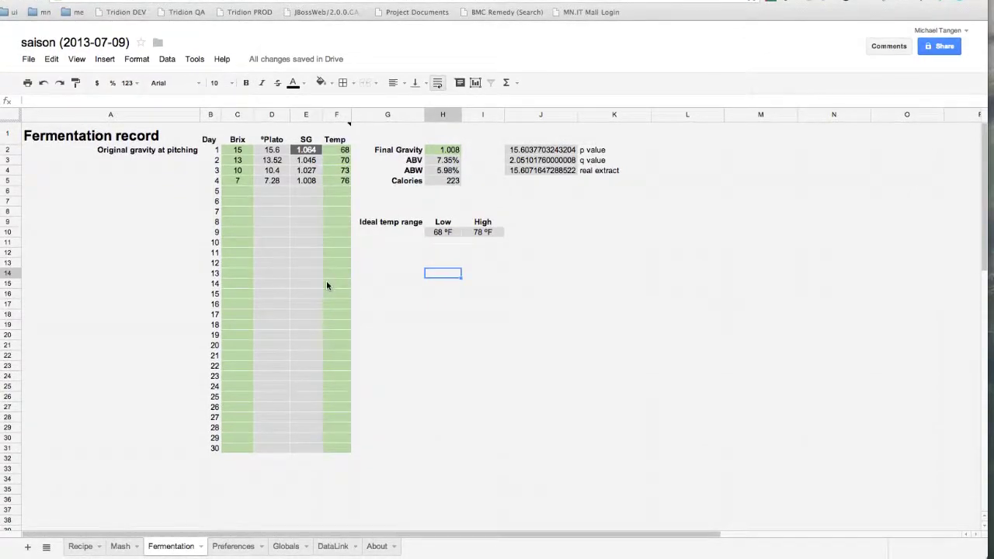
click(85, 547)
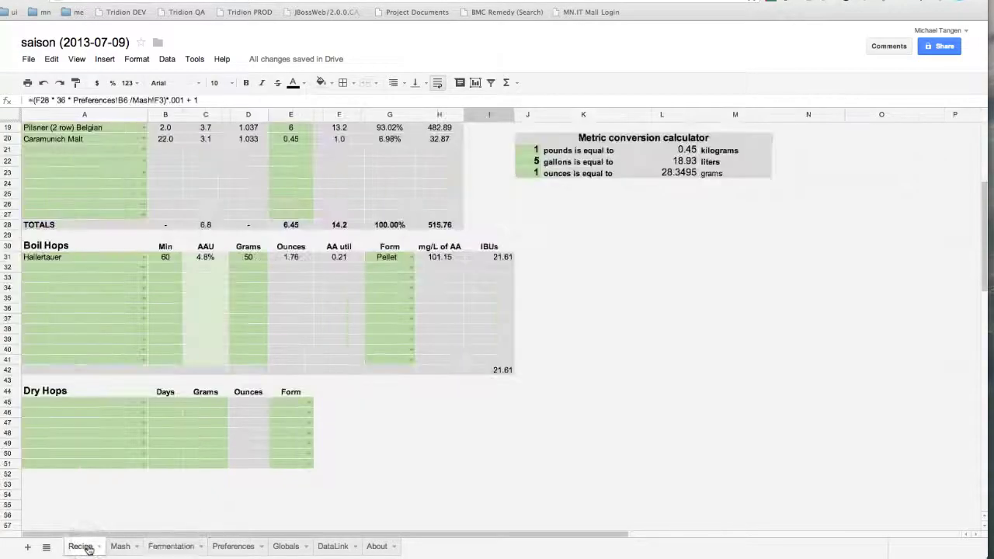
scroll(295, 401, up, 5)
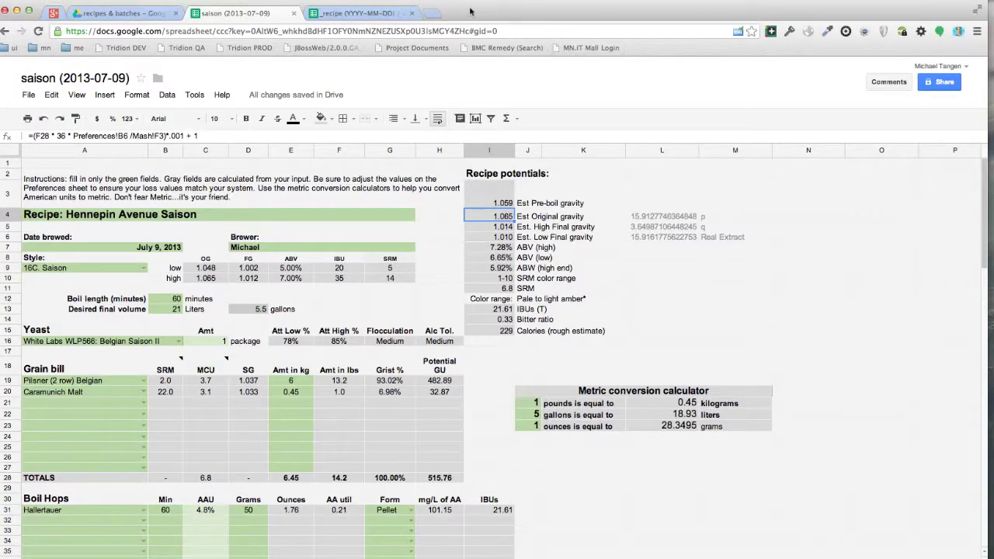
click(448, 1)
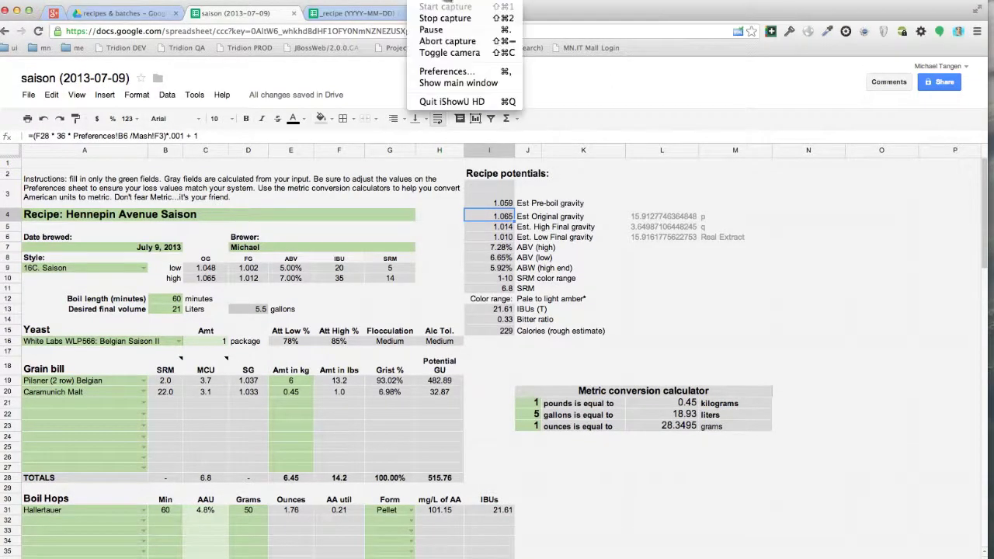